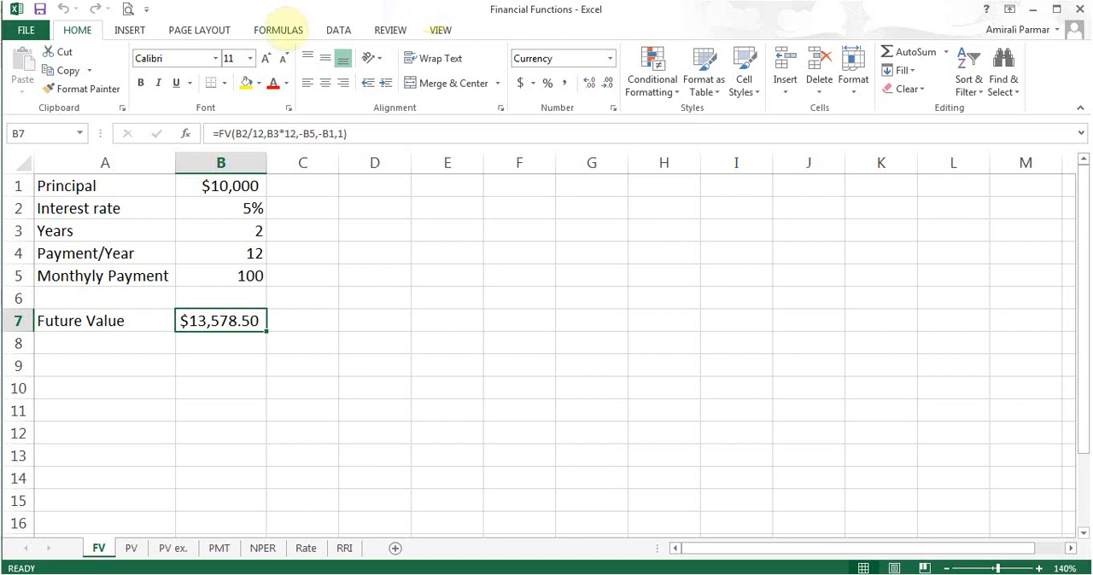
- Browse the list of financial functions to locate FV
click(278, 30)
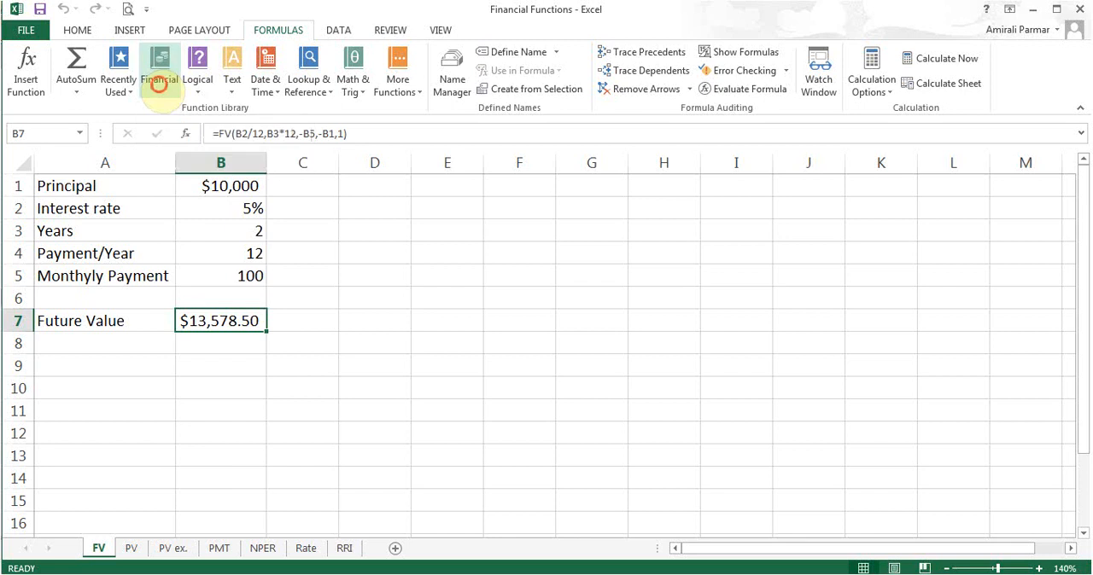
click(159, 86)
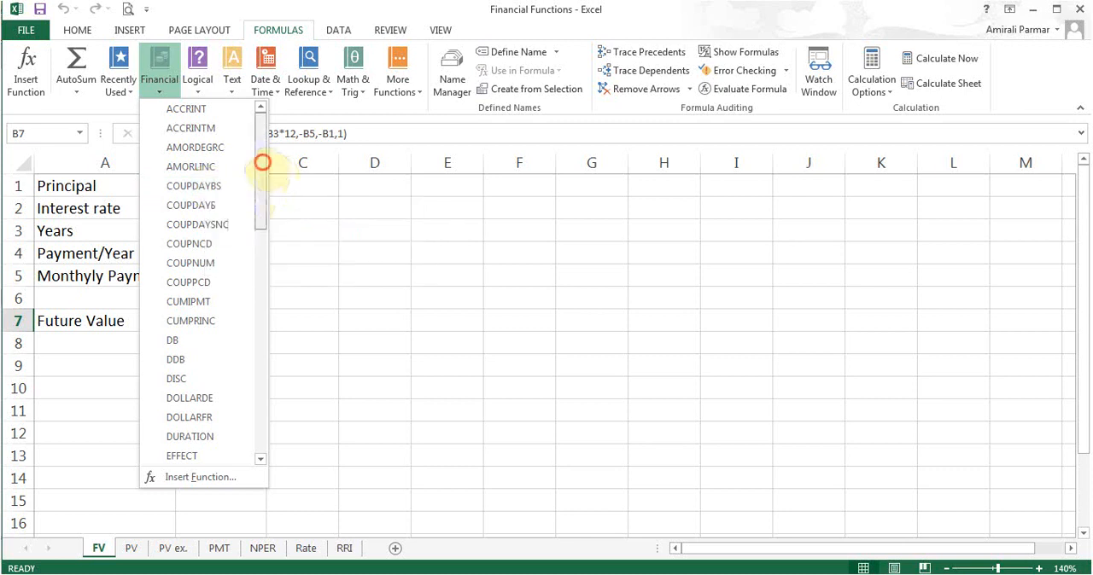
drag(261, 164, 257, 236)
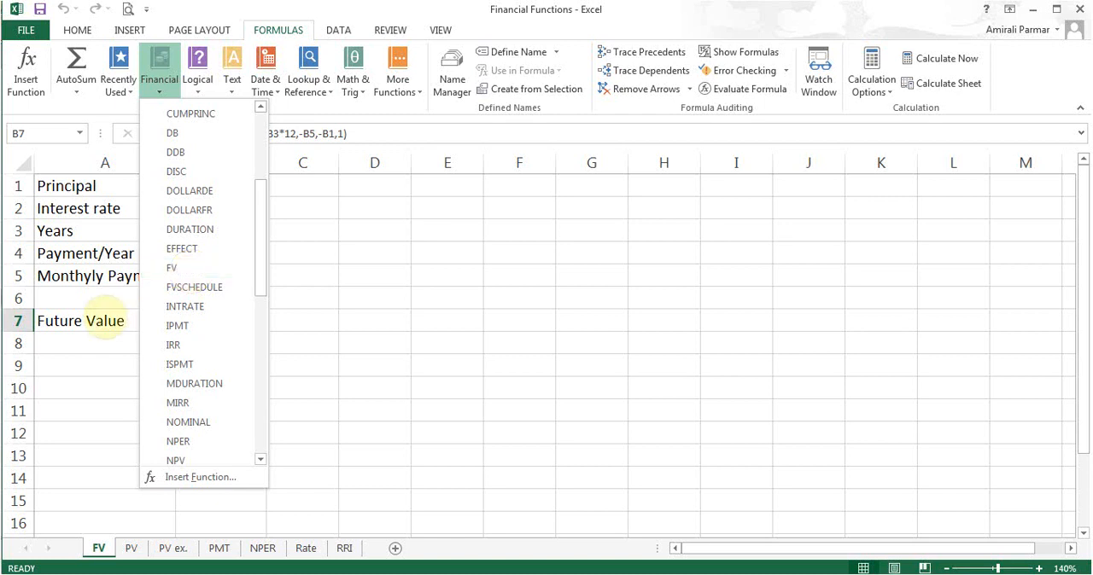
click(100, 317)
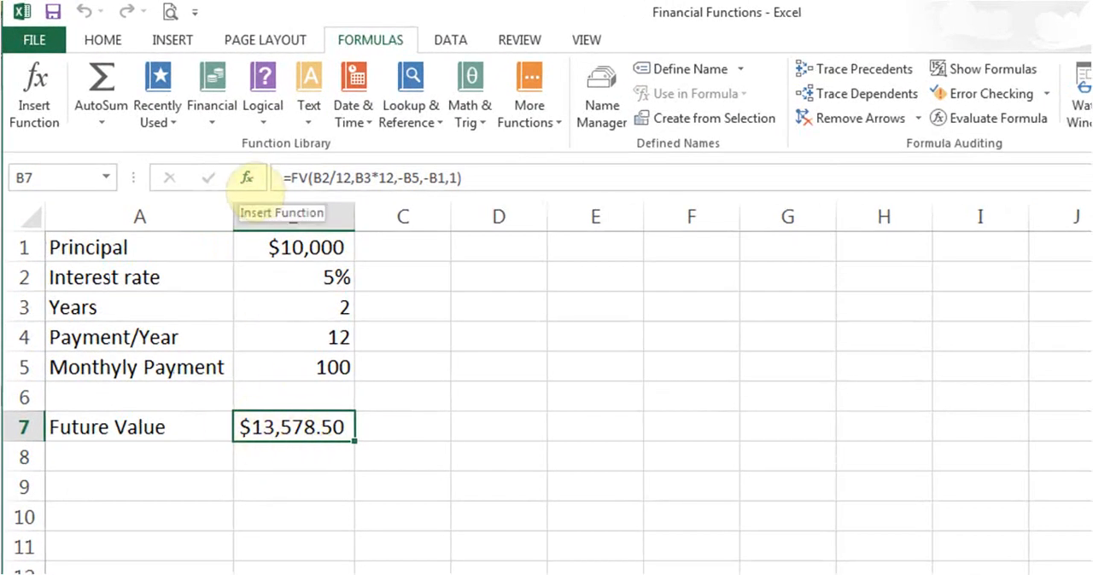
- Examine the Rate, Nper, Pmt, Pv and Type arguments of the FV formula in cell B7 and their descriptions
click(247, 177)
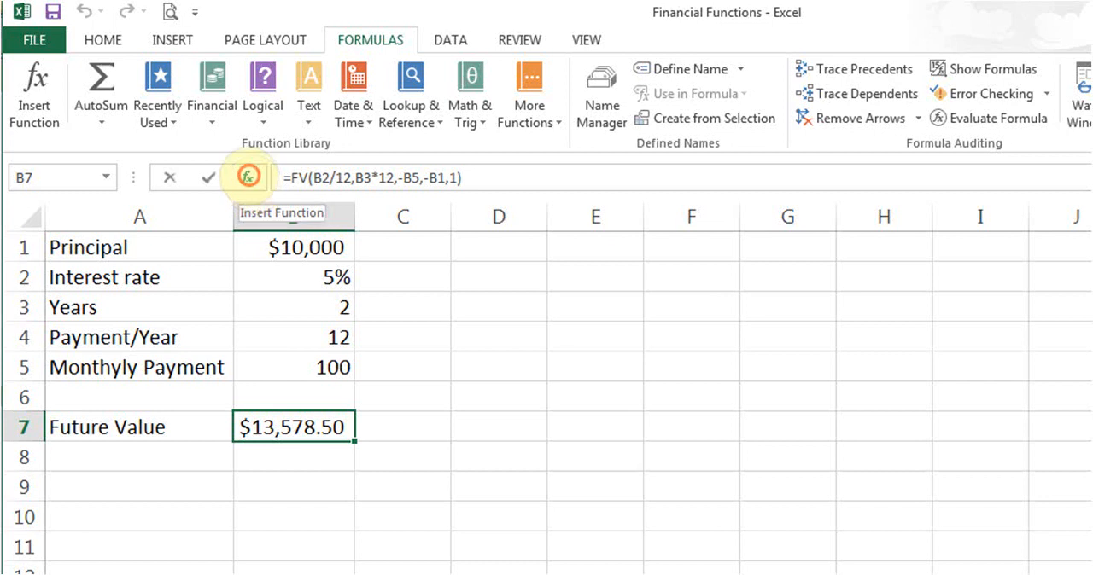
drag(540, 314, 837, 227)
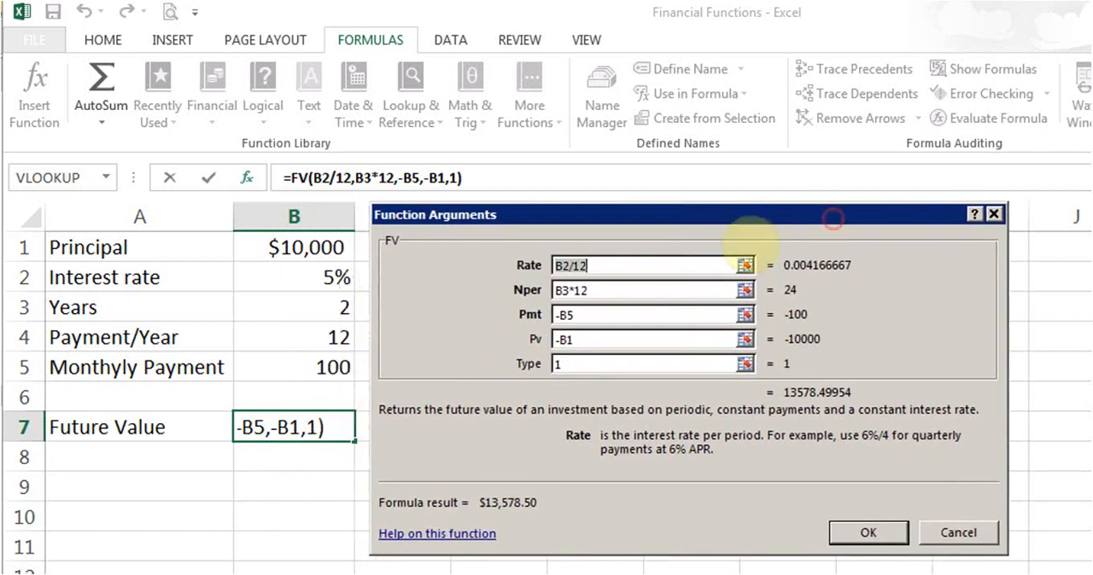
click(630, 264)
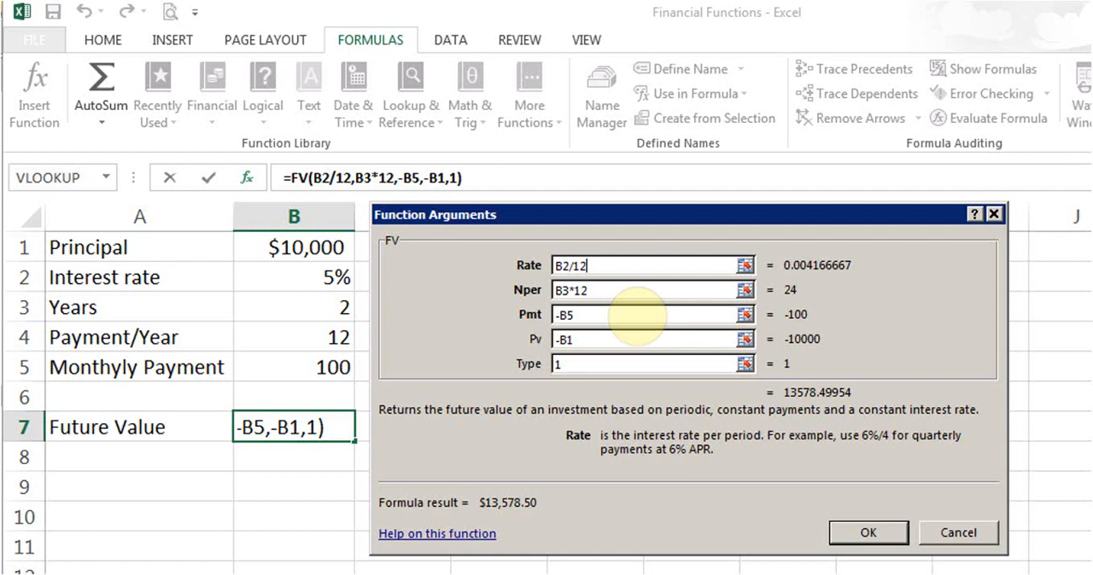
click(631, 291)
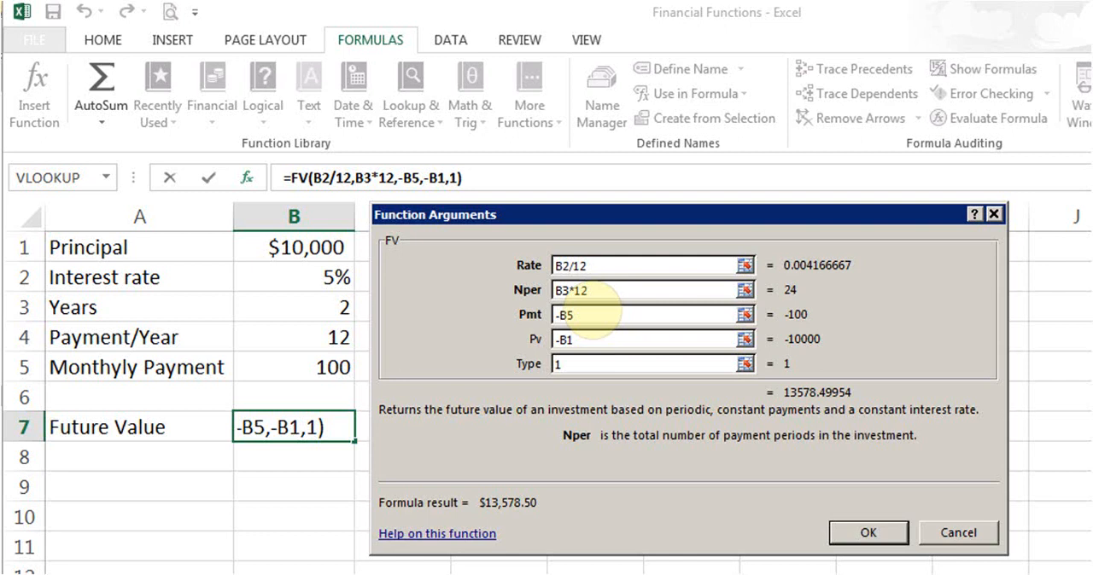
click(589, 315)
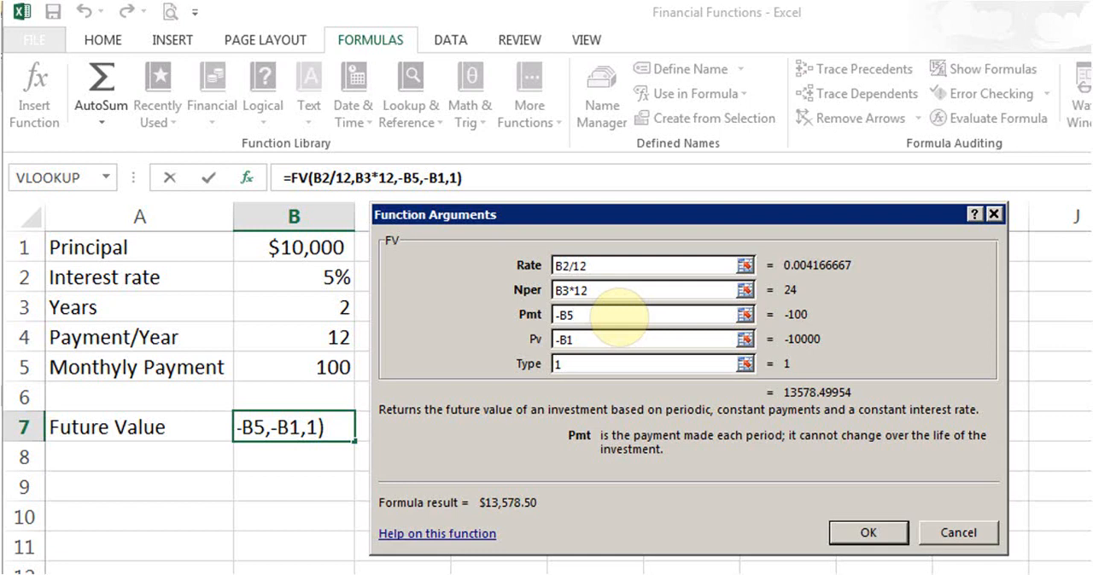
click(610, 340)
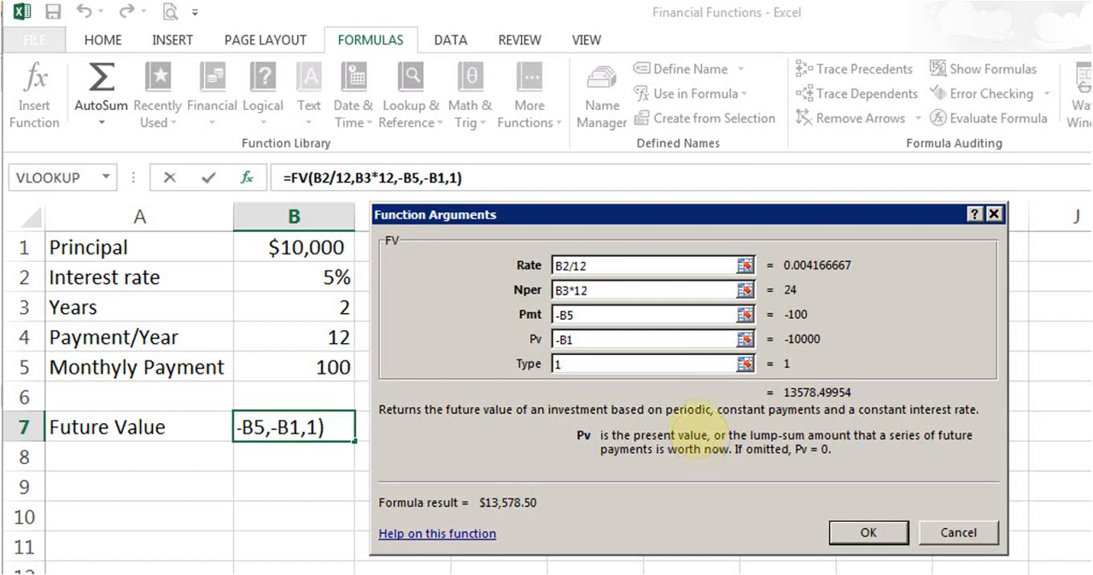
click(654, 366)
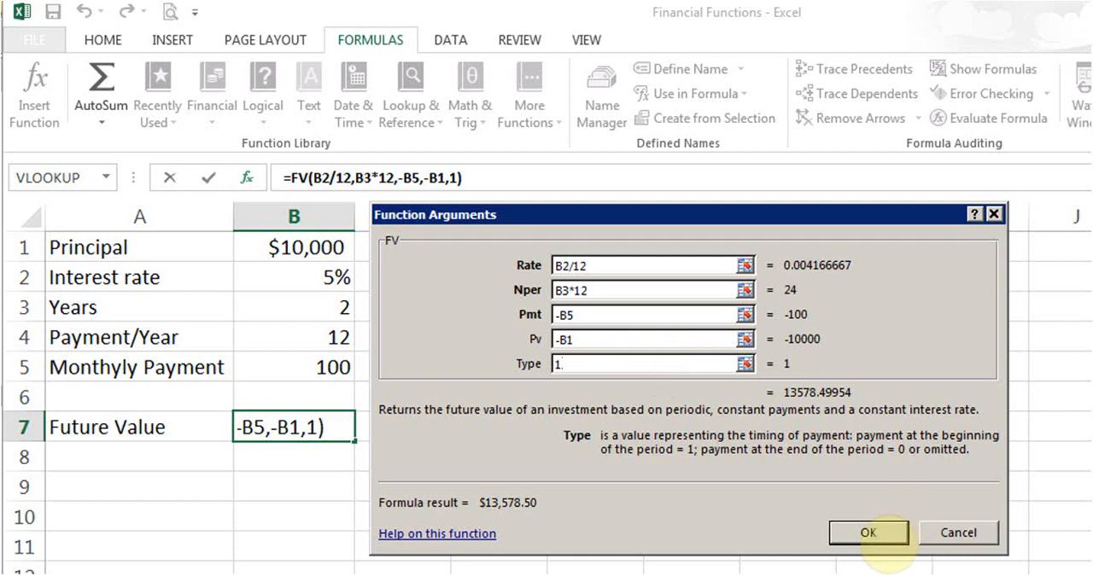
click(867, 533)
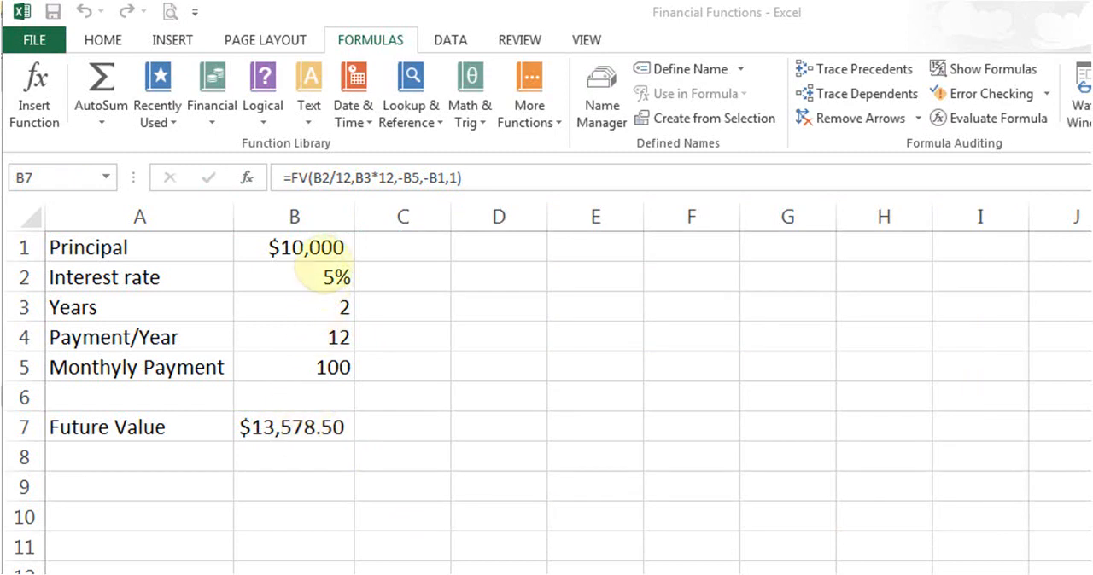
- Set the principal in B1 to 0, the interest rate in B2 to 10% and the years in B3 to 20
click(310, 248)
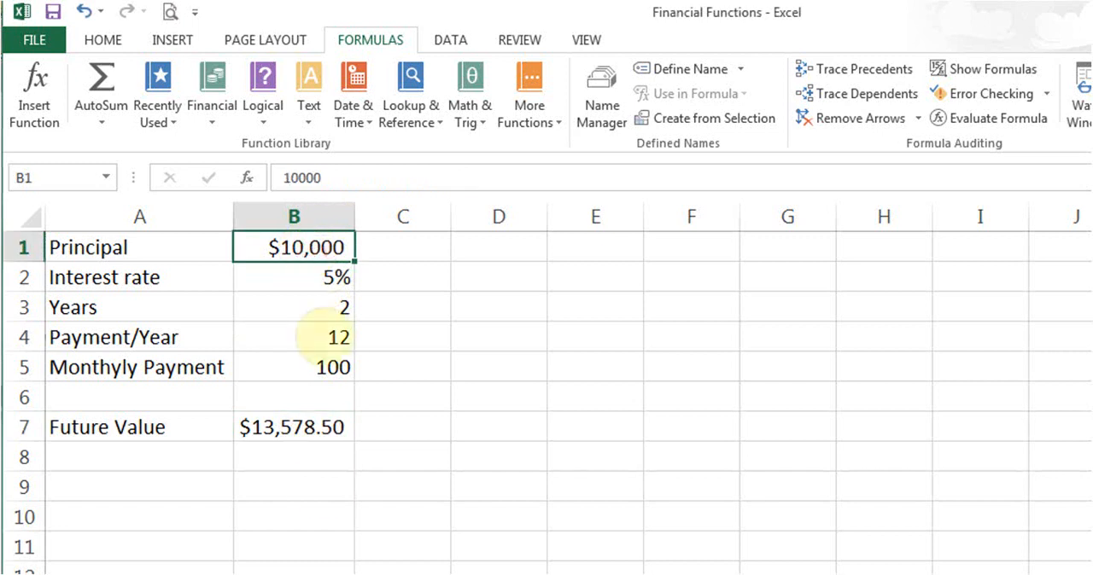
text(0)
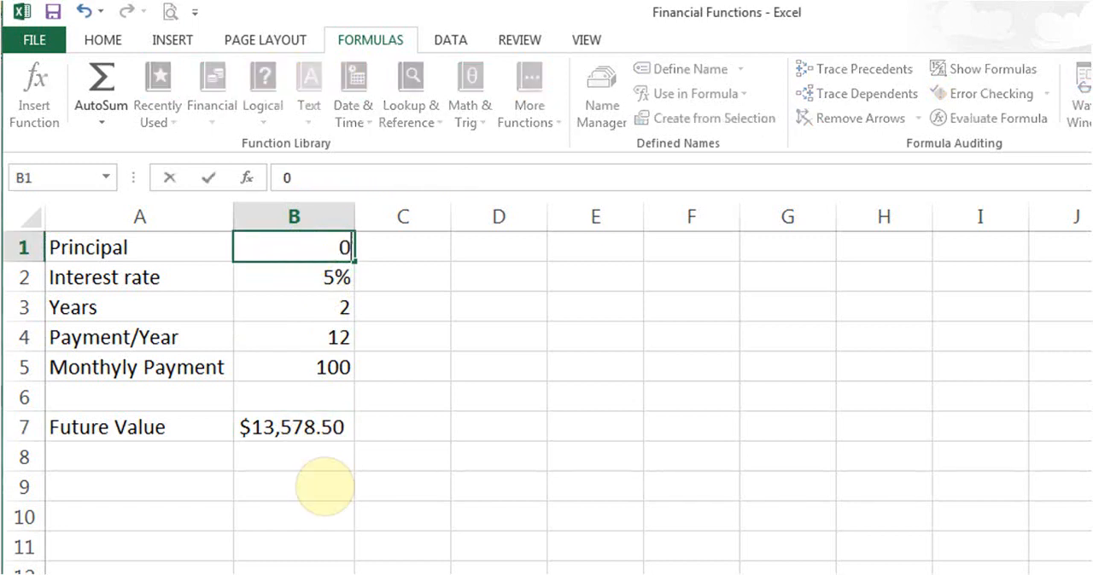
key(Return)
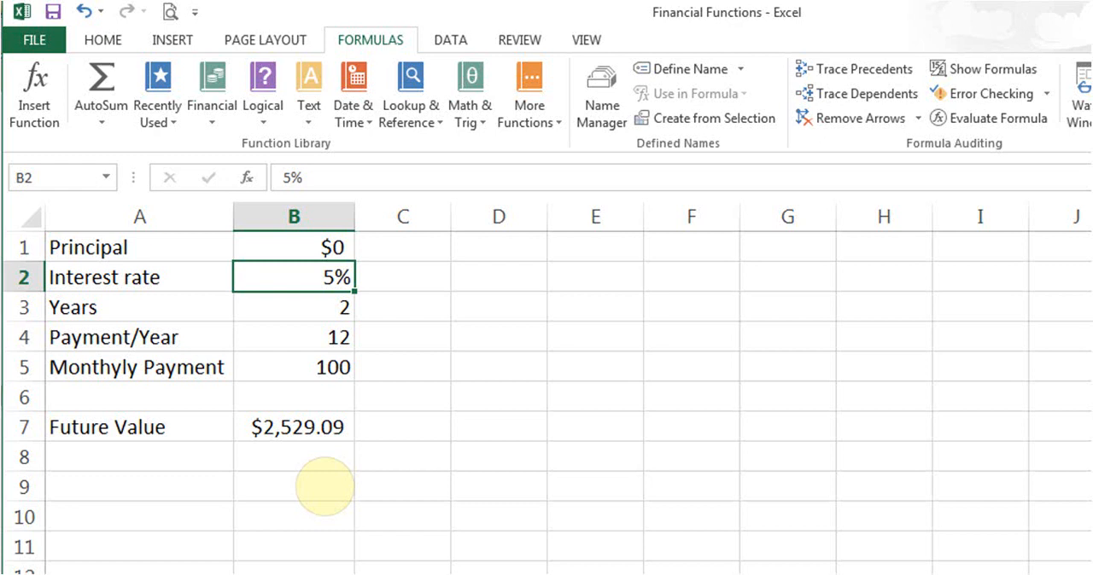
text(10)
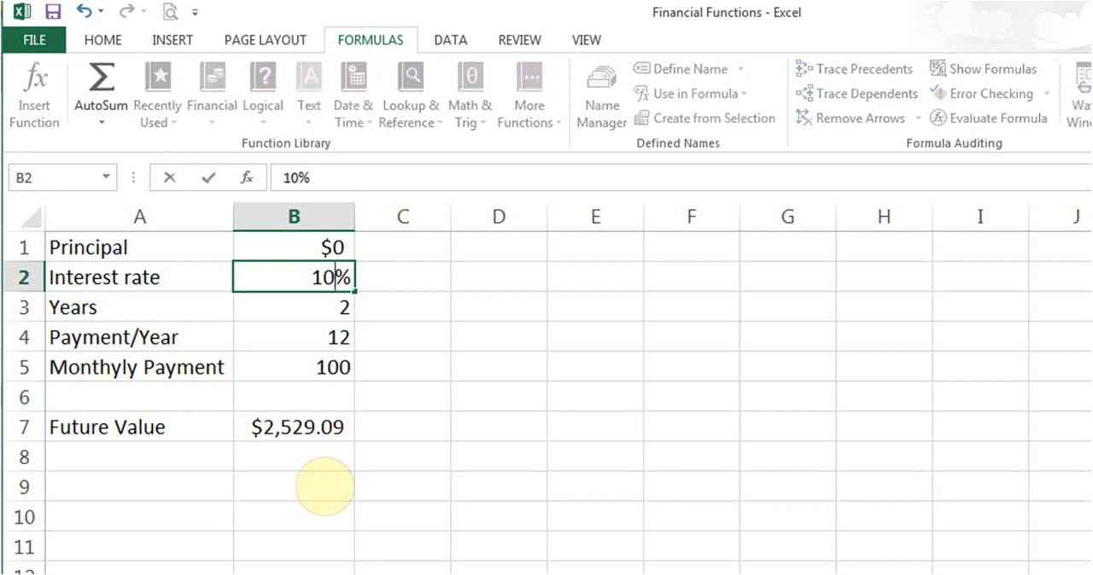
key(Return)
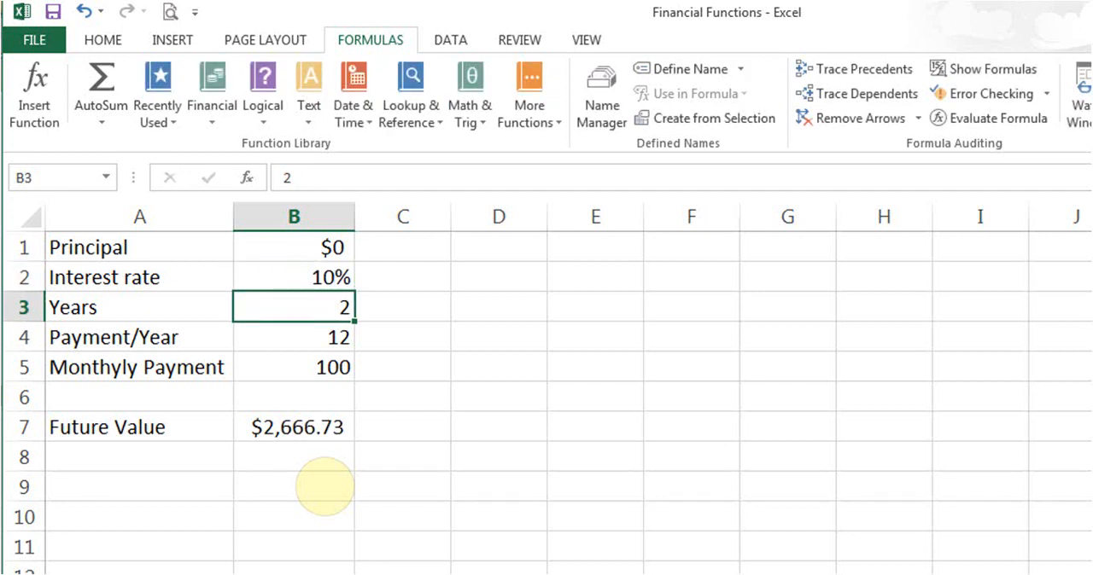
text(20)
key(Return)
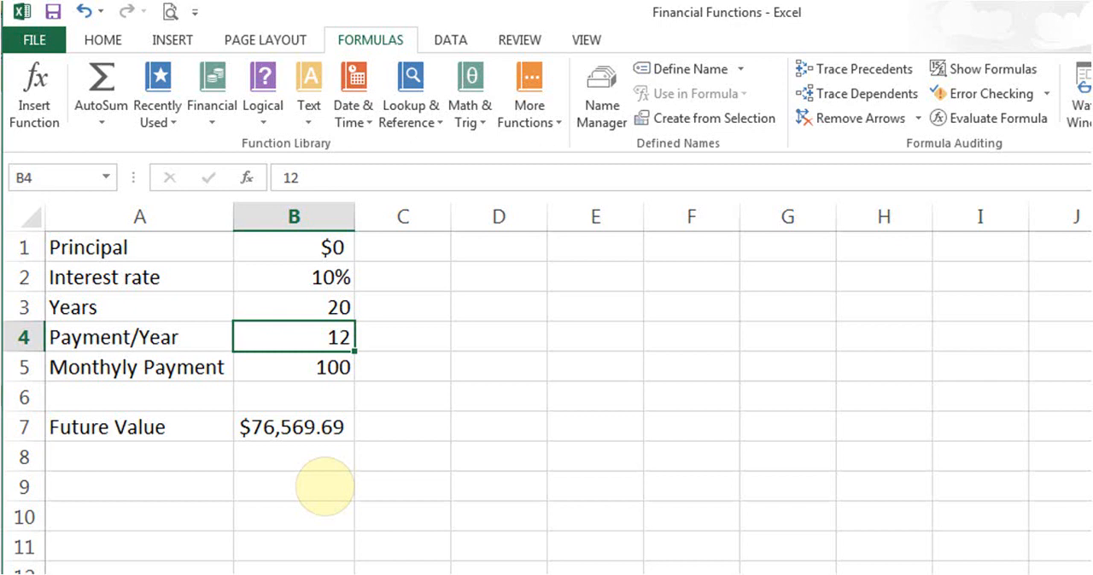
- Clear the Future Value formula from cell B7
key(Down)
key(Down)
key(Down)
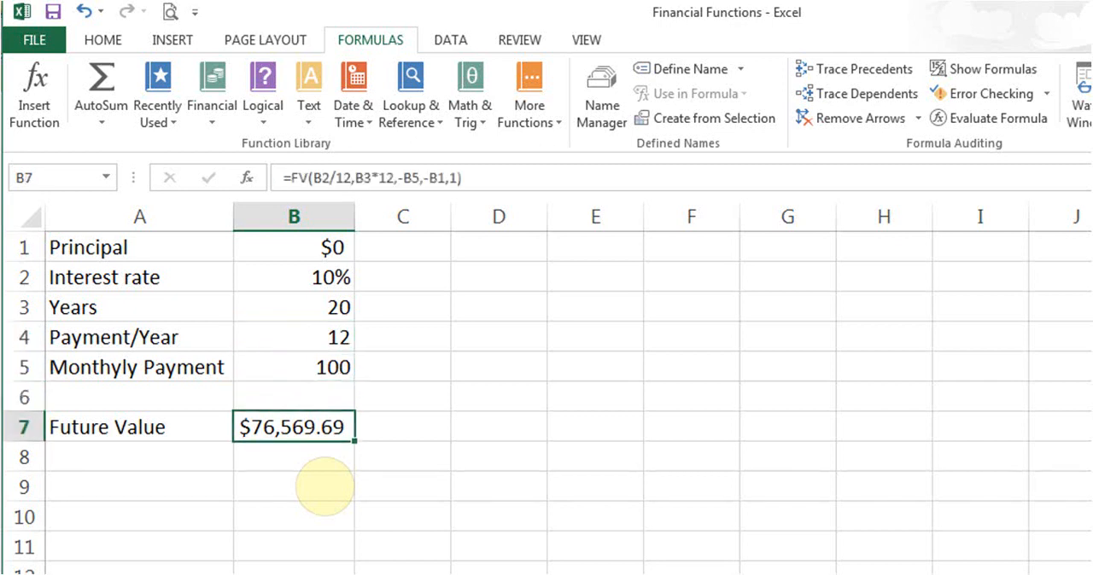
key(Delete)
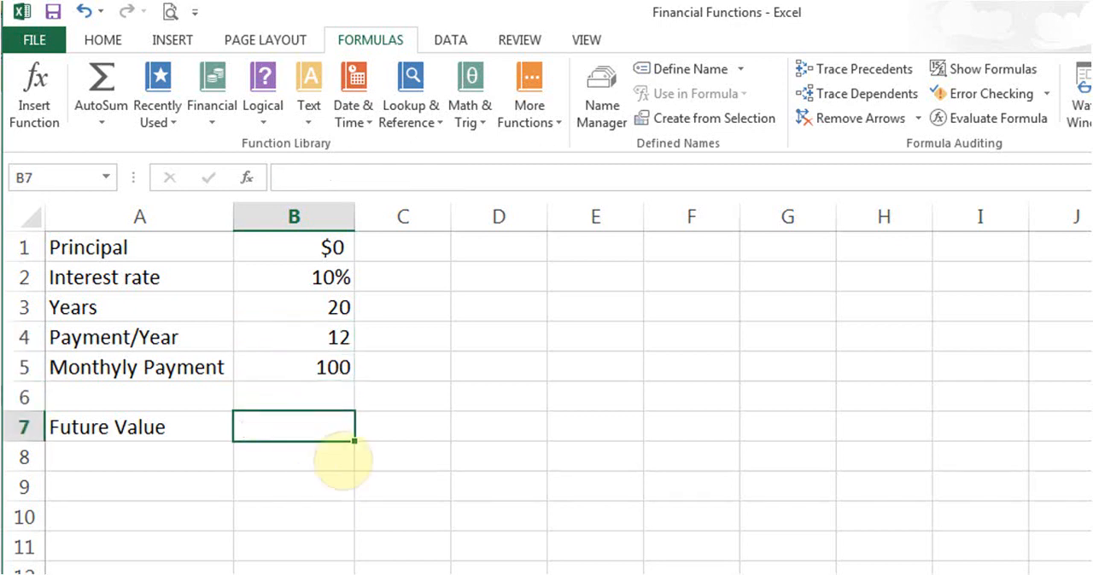
- Insert the FV financial function in cell B7 and set its Rate argument to B2/12
click(212, 104)
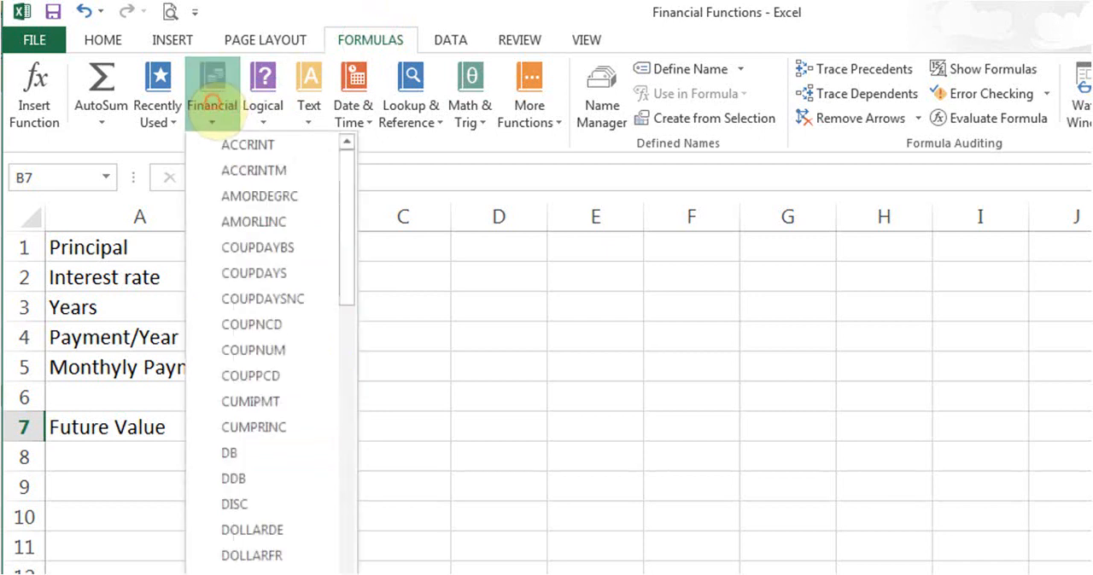
drag(341, 260, 351, 340)
click(239, 407)
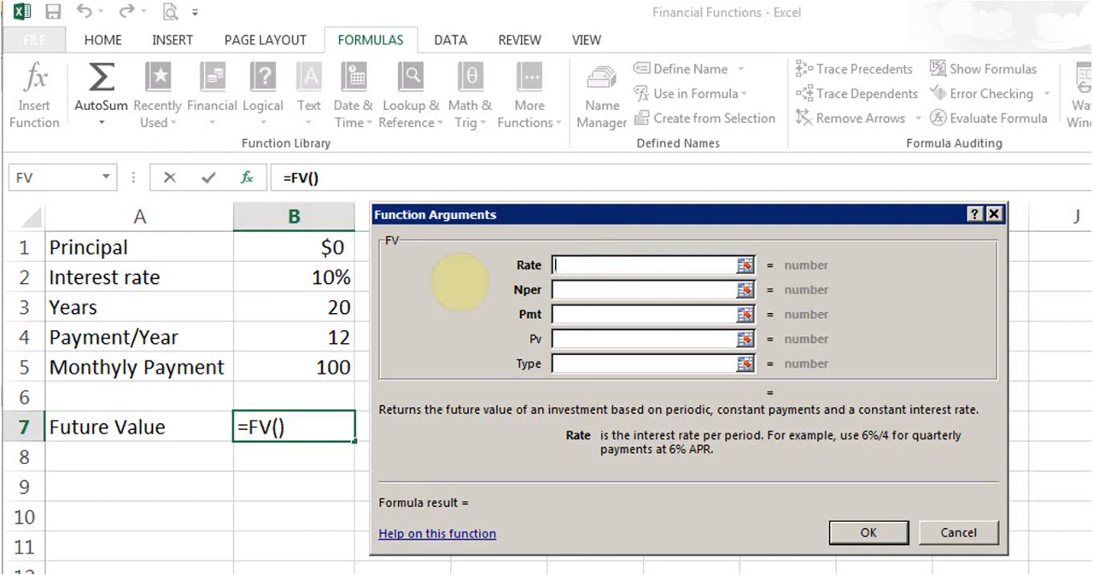
click(273, 284)
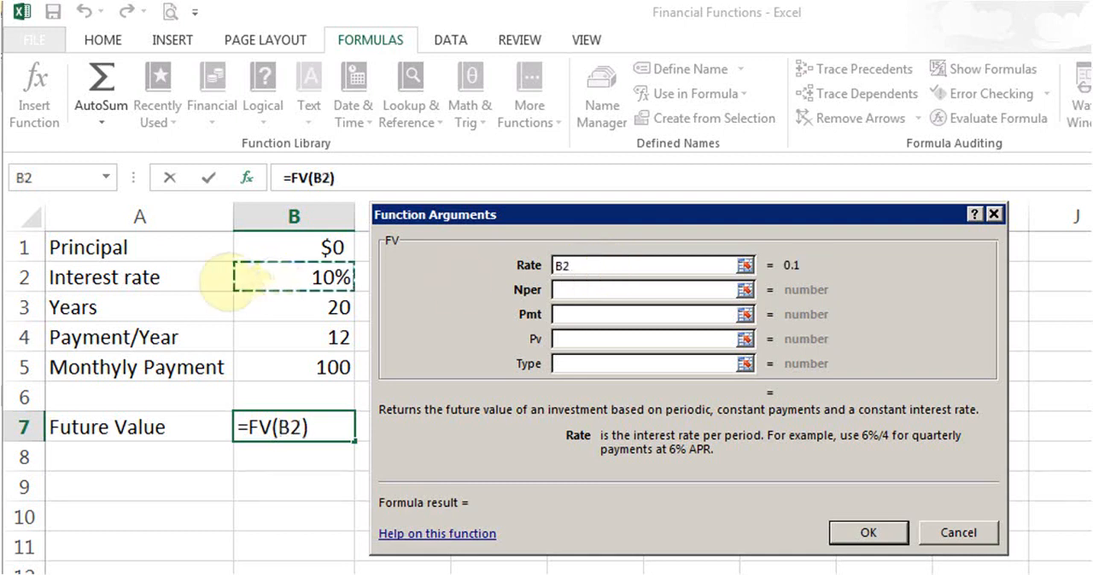
text(/12)
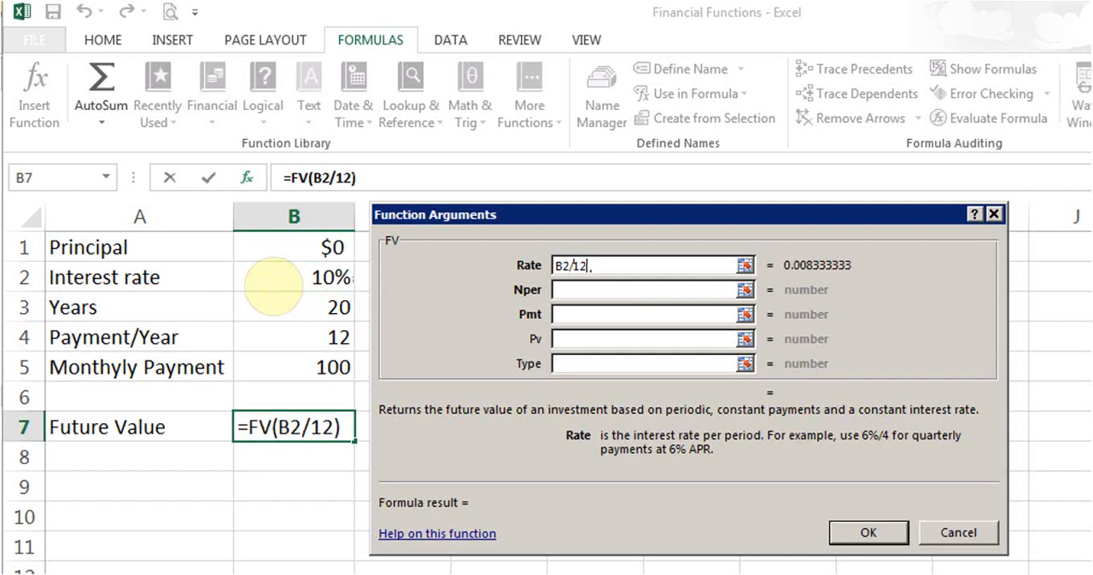
key(BackSpace)
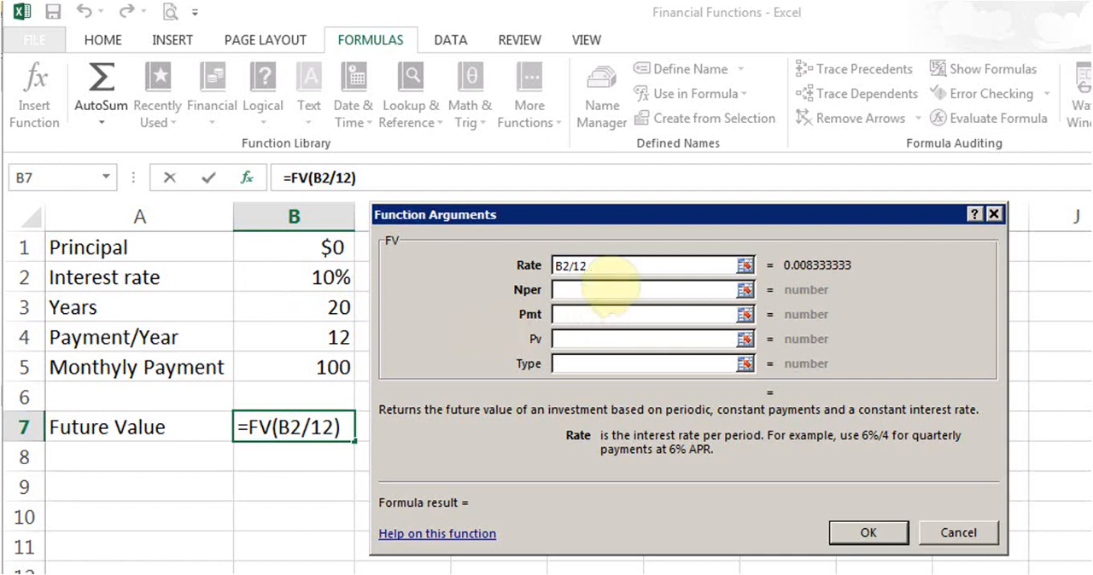
- Set the Nper argument of the FV function to B3*12
click(608, 288)
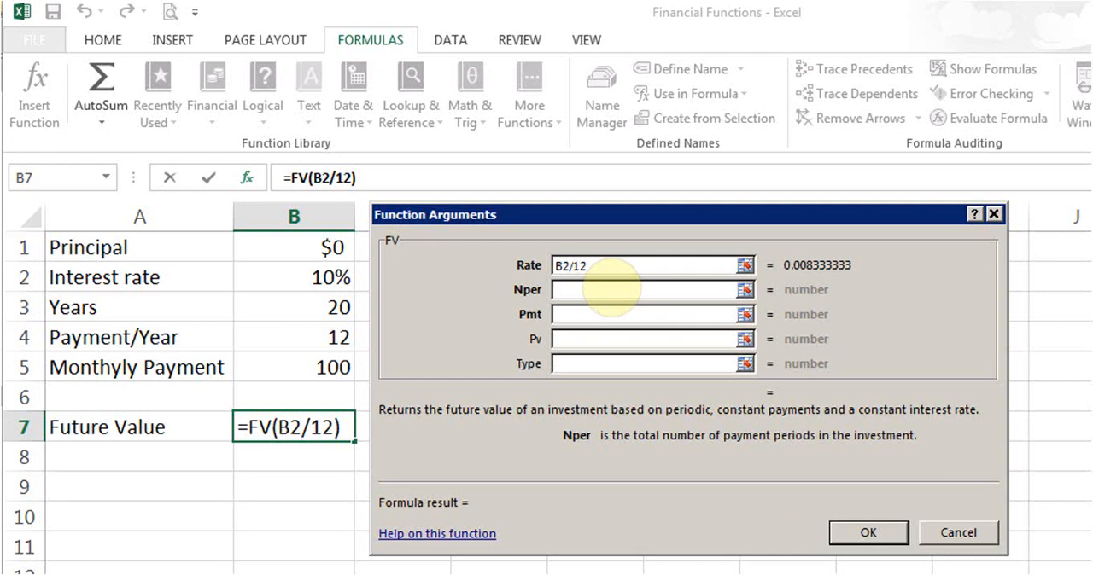
click(289, 310)
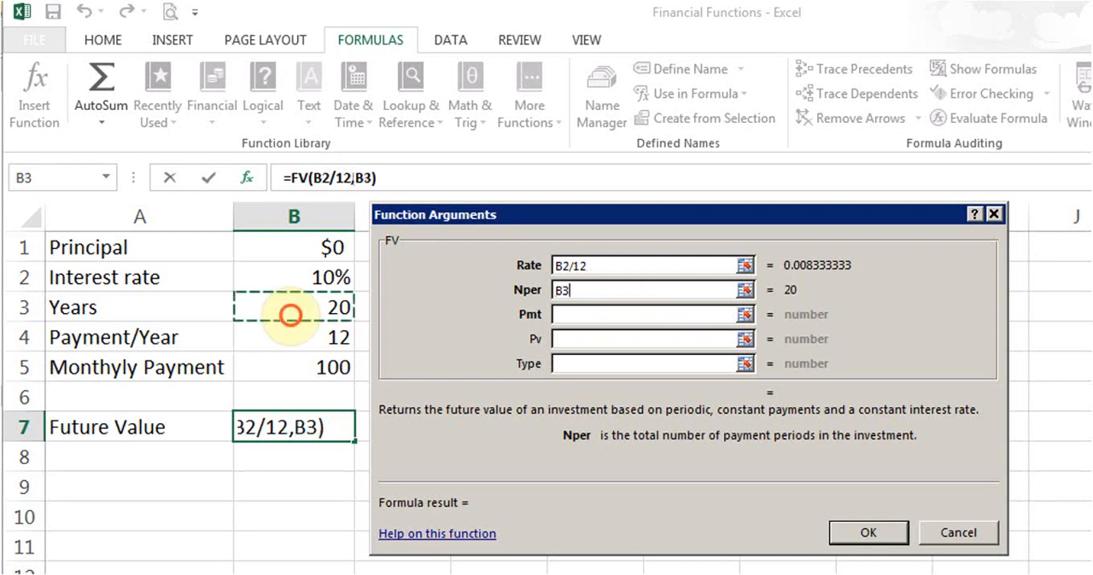
text(*)
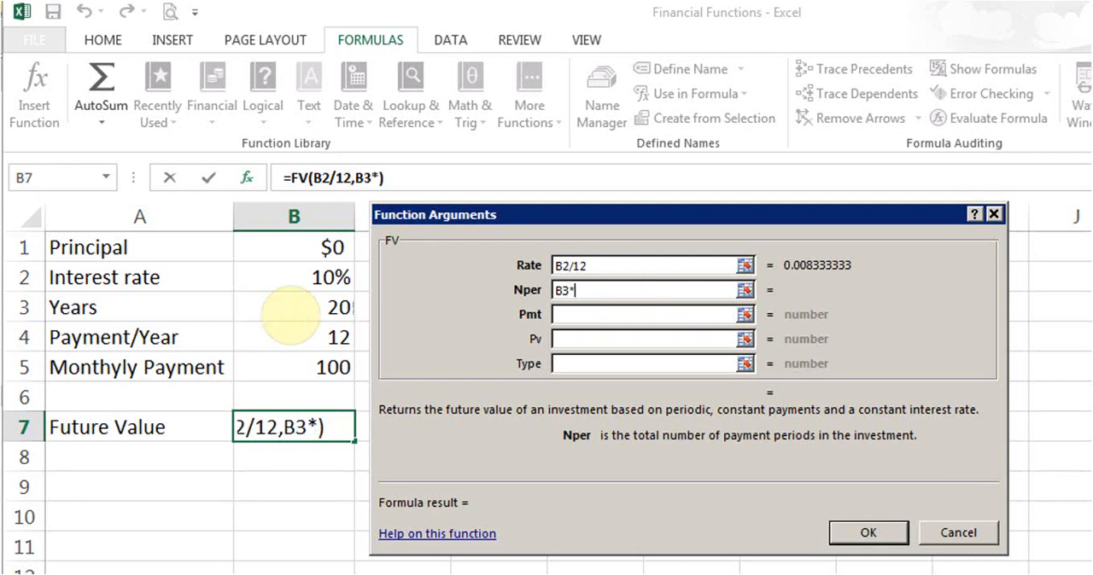
text(12)
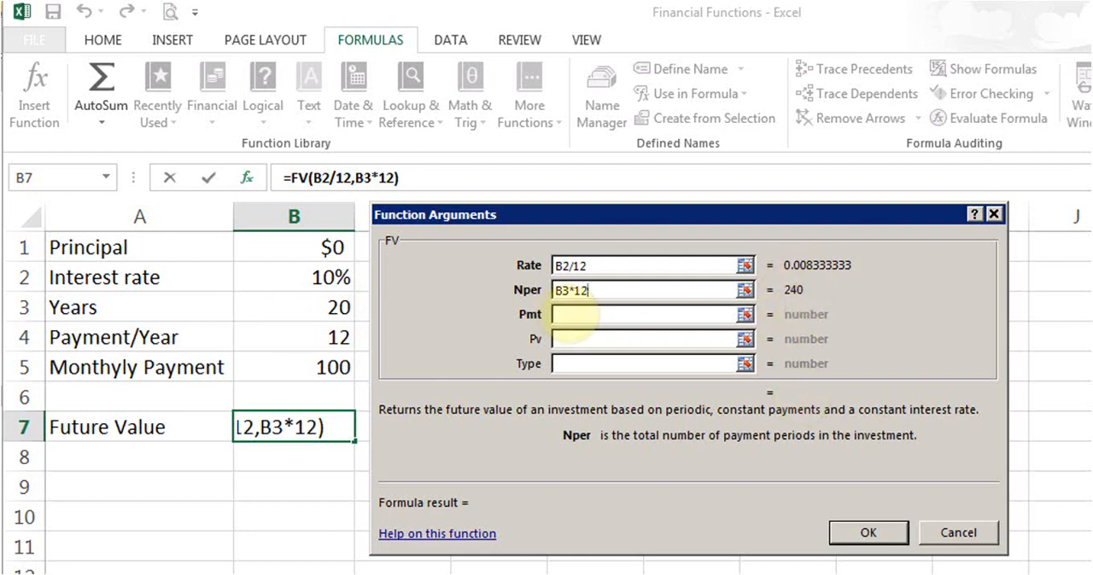
- Set the FV function's Pmt argument to -B5 and its Pv argument to -B1
click(565, 314)
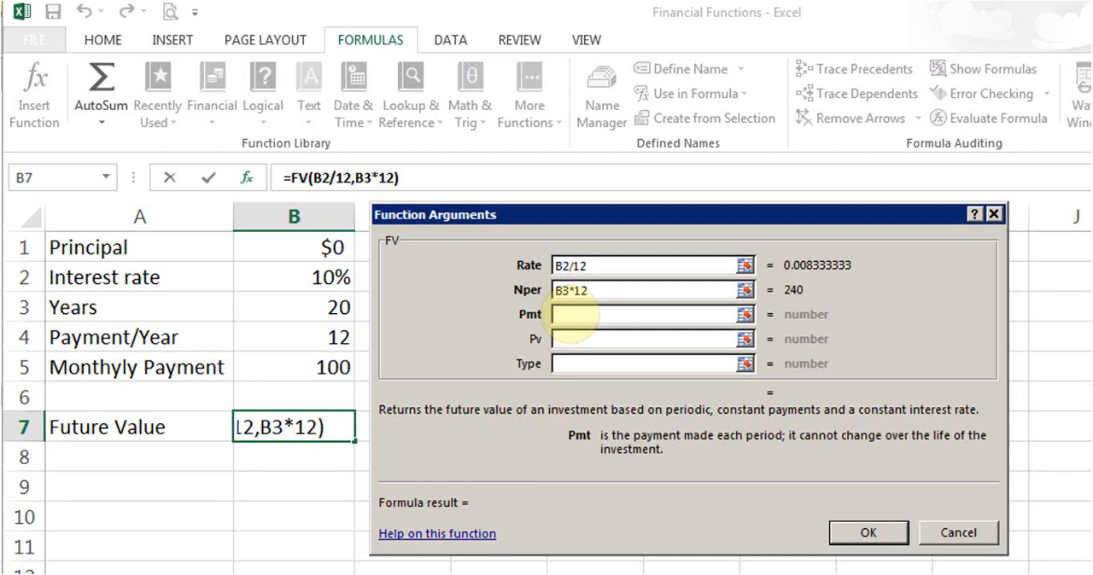
text(-)
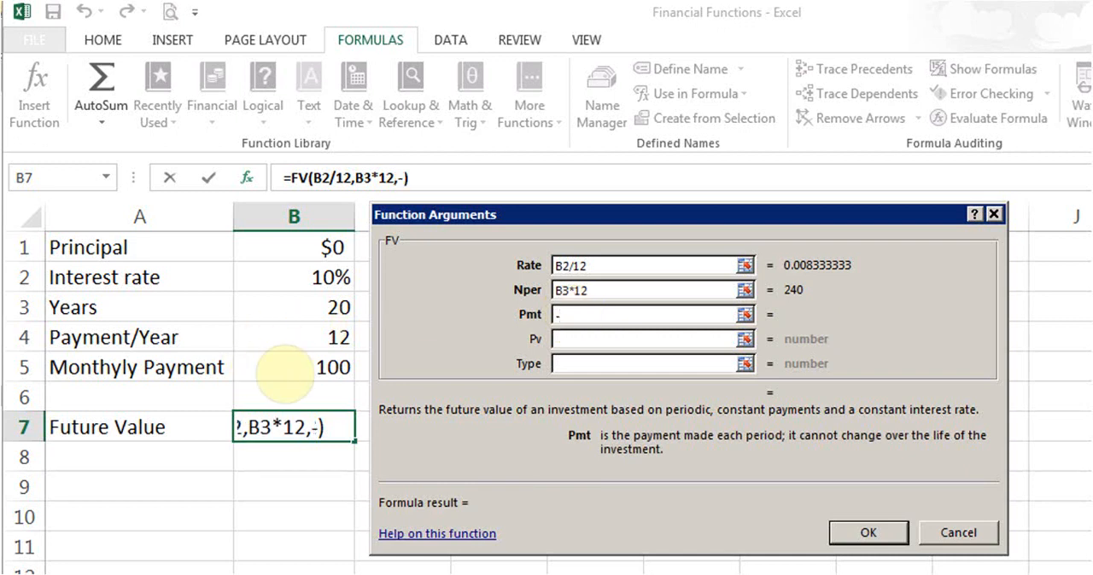
click(287, 370)
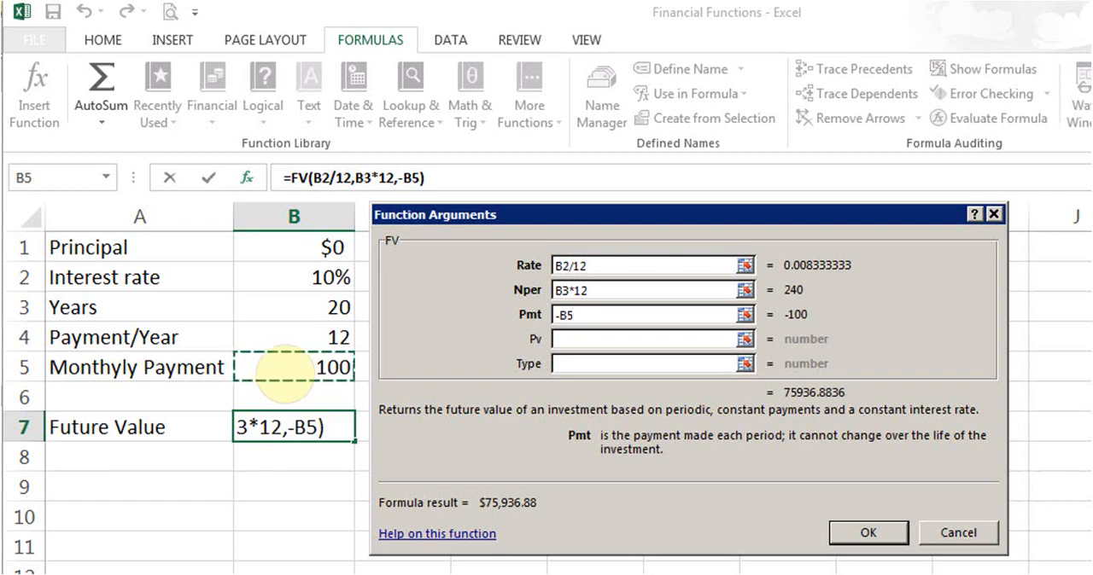
click(601, 340)
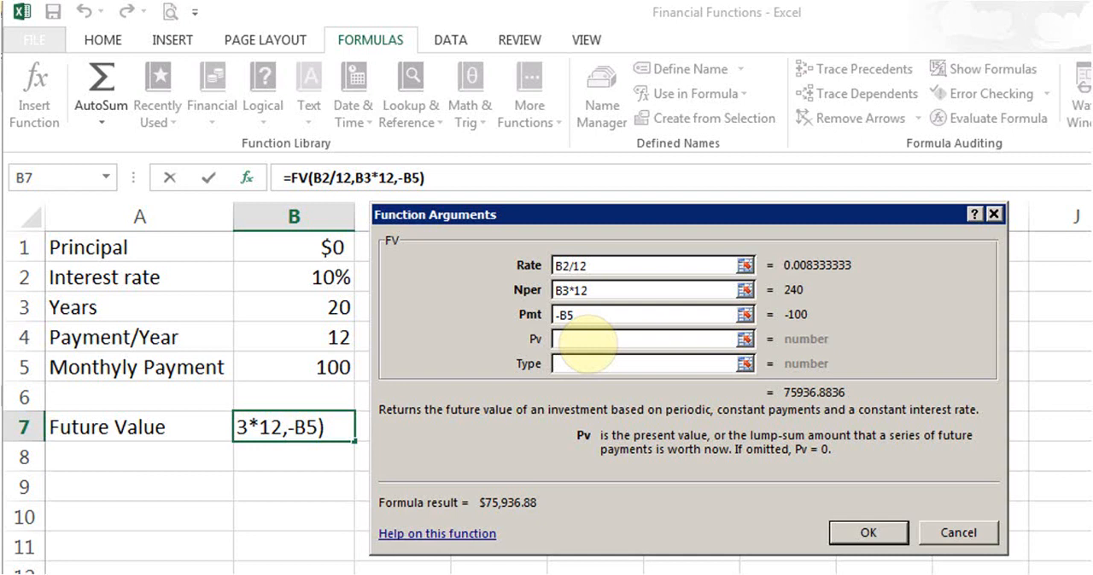
text(-)
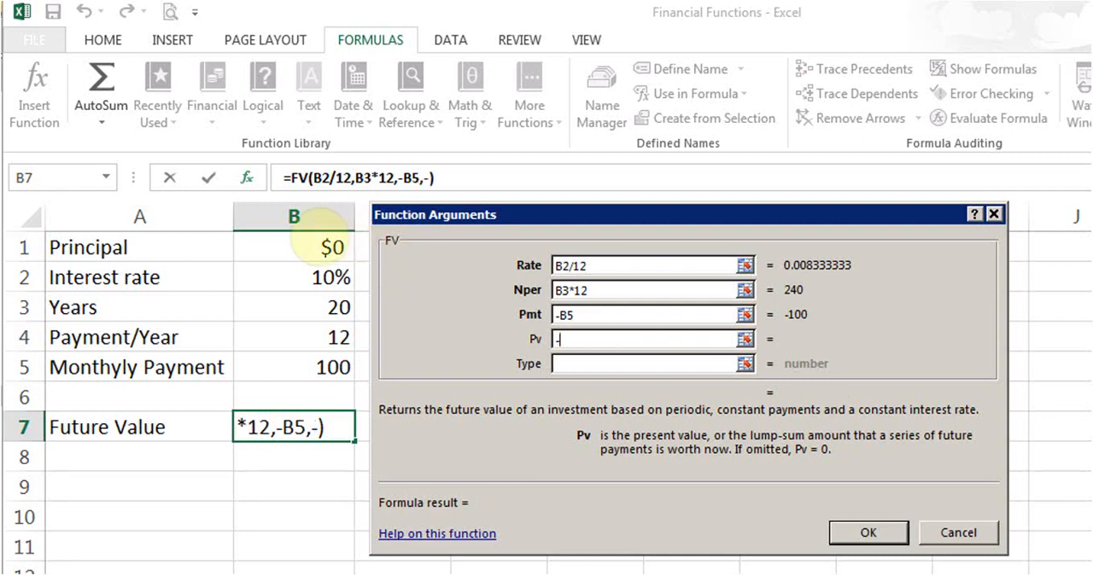
click(306, 240)
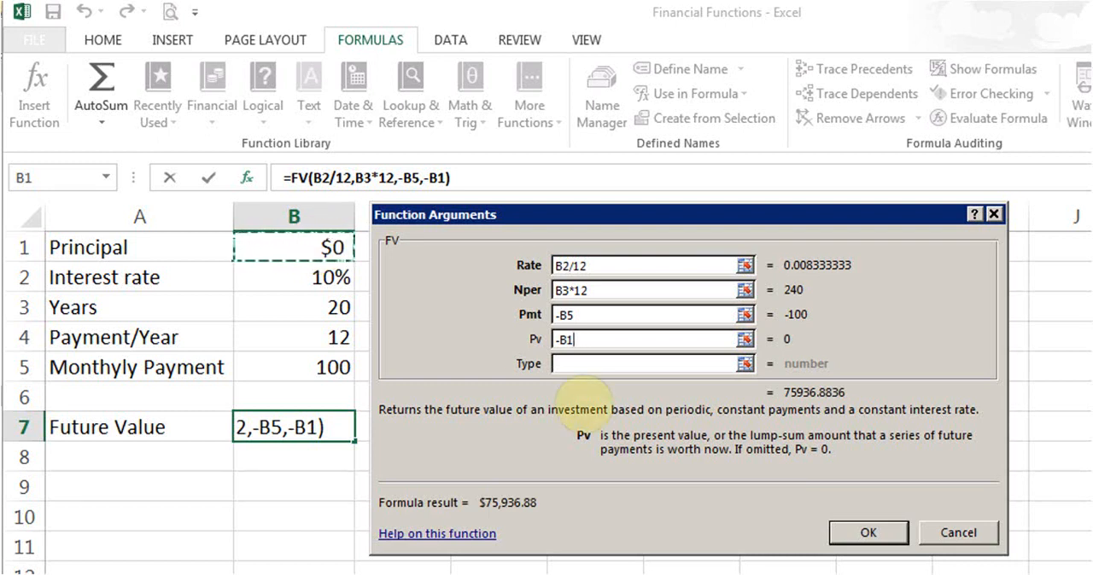
- Leave the FV function's Type argument empty and accept the Future Value formula in cell B7
click(591, 363)
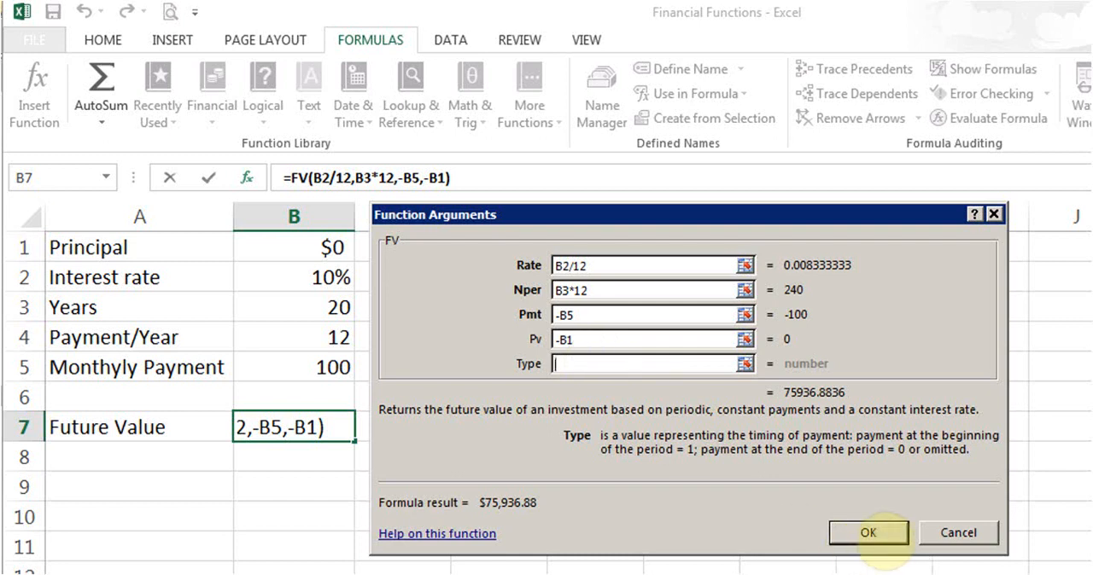
click(871, 532)
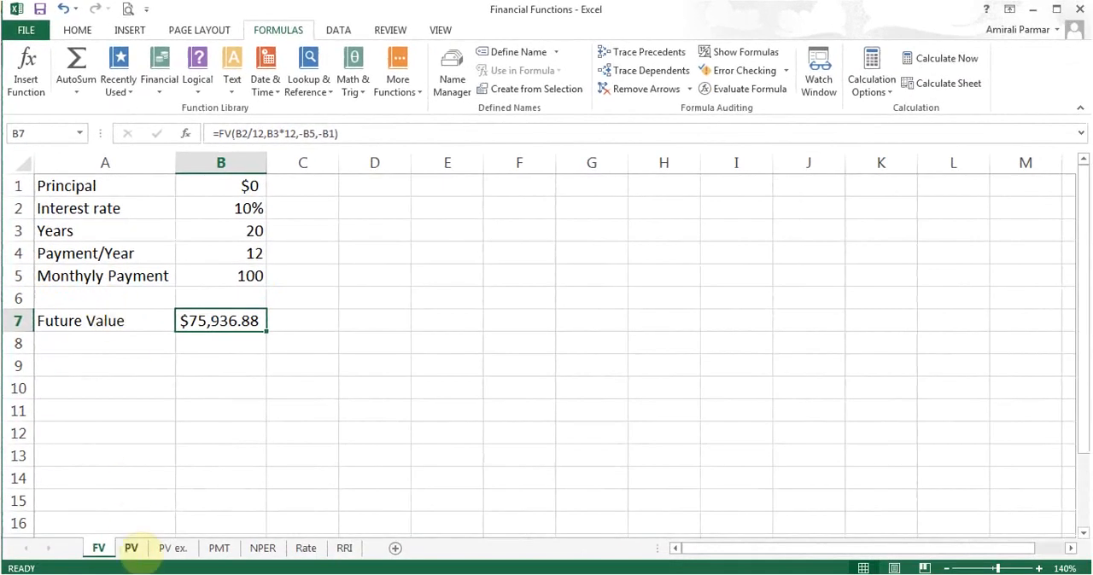
- Open the PV sheet and browse the list of financial functions from the Present Value cell B6
click(131, 548)
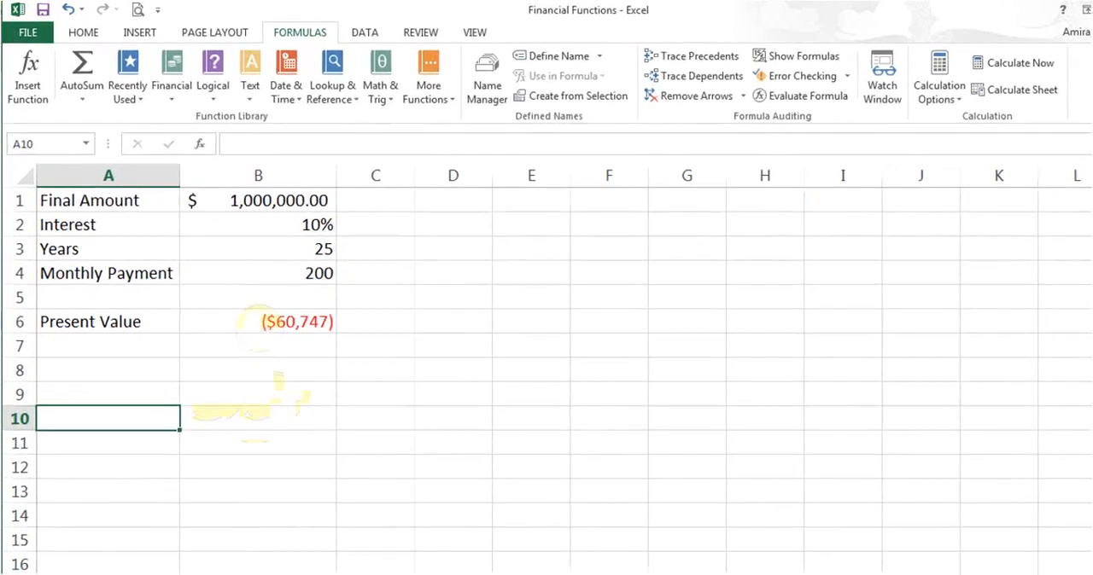
click(247, 304)
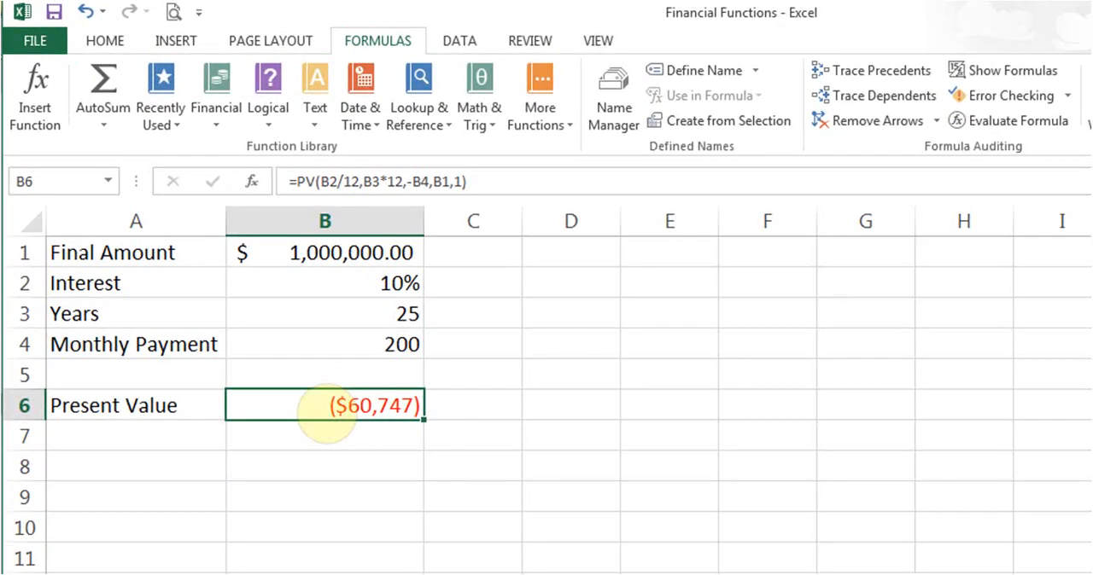
click(216, 119)
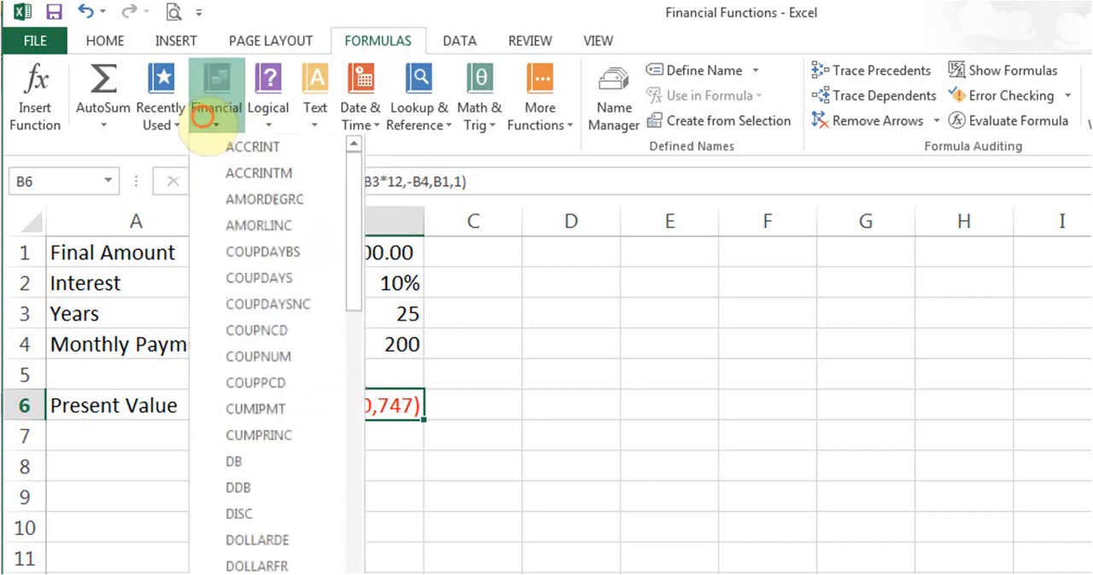
drag(353, 223, 353, 325)
- Search the function library for "pv" from empty cell C6, then close the search without inserting a function
click(505, 407)
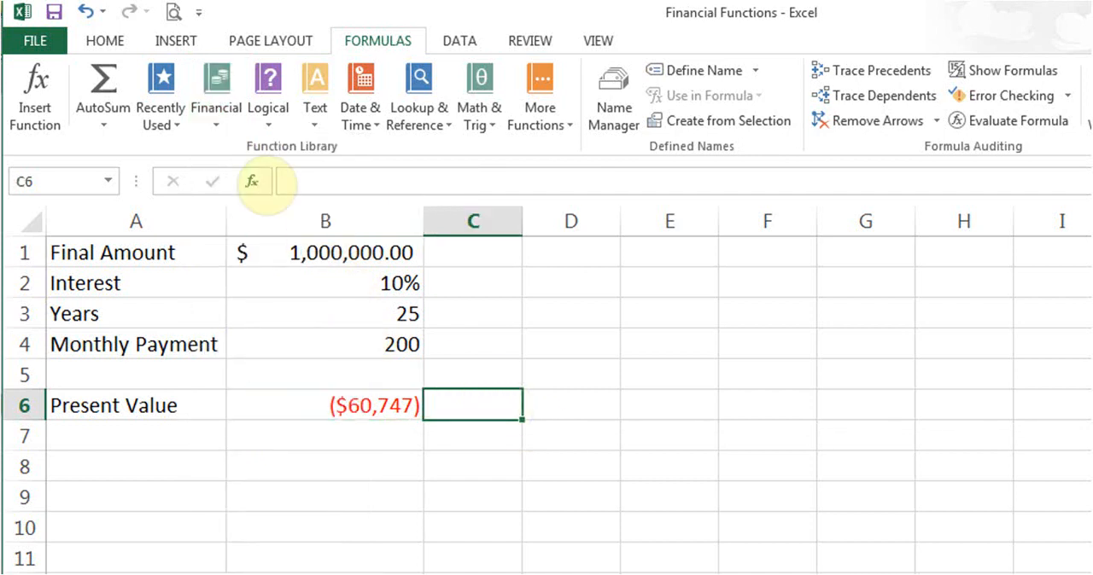
click(252, 181)
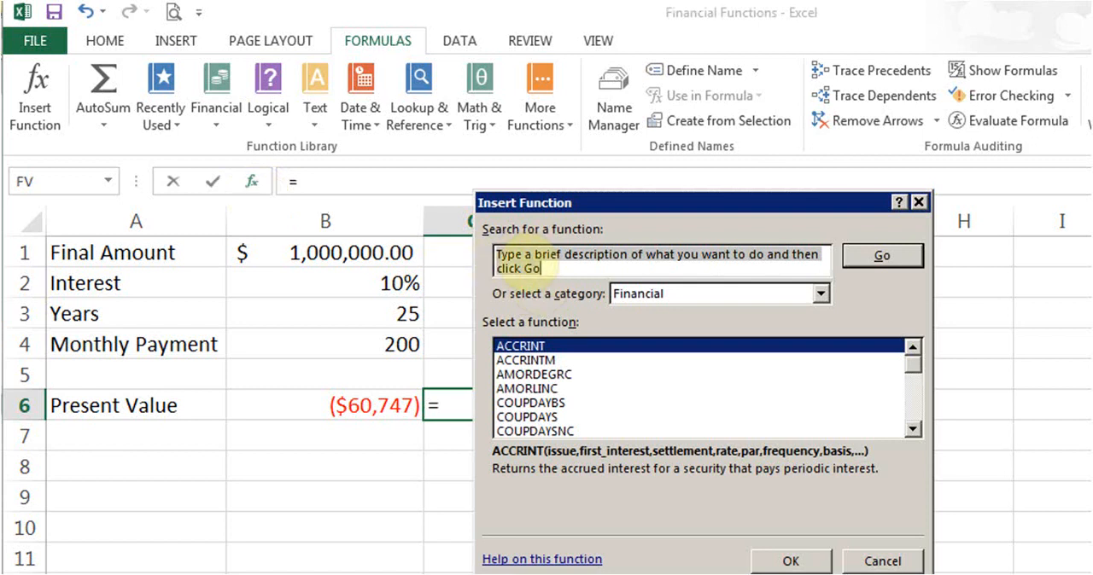
text(pv)
key(Return)
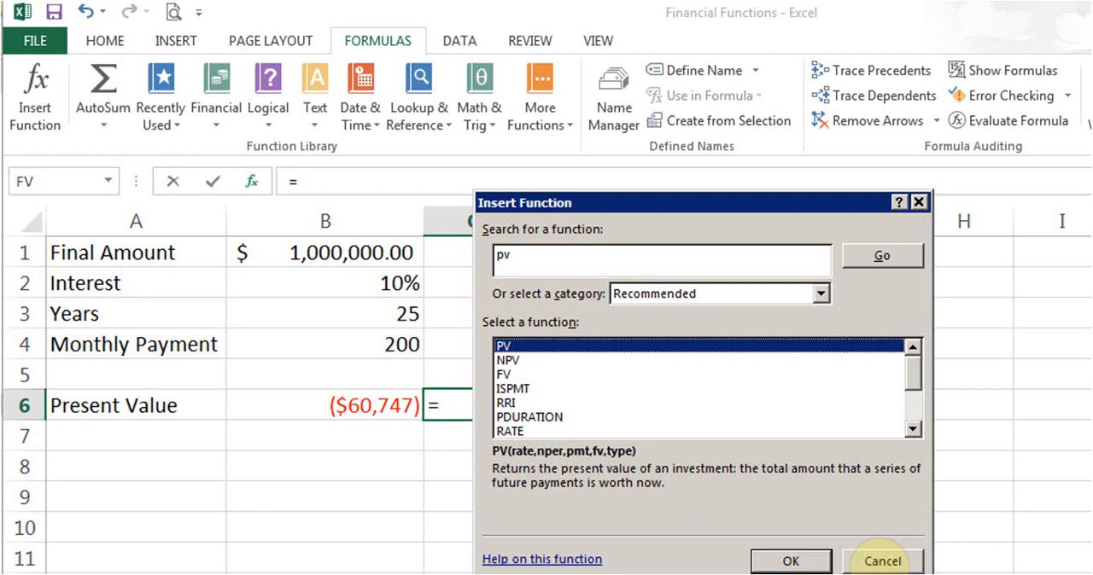
click(879, 559)
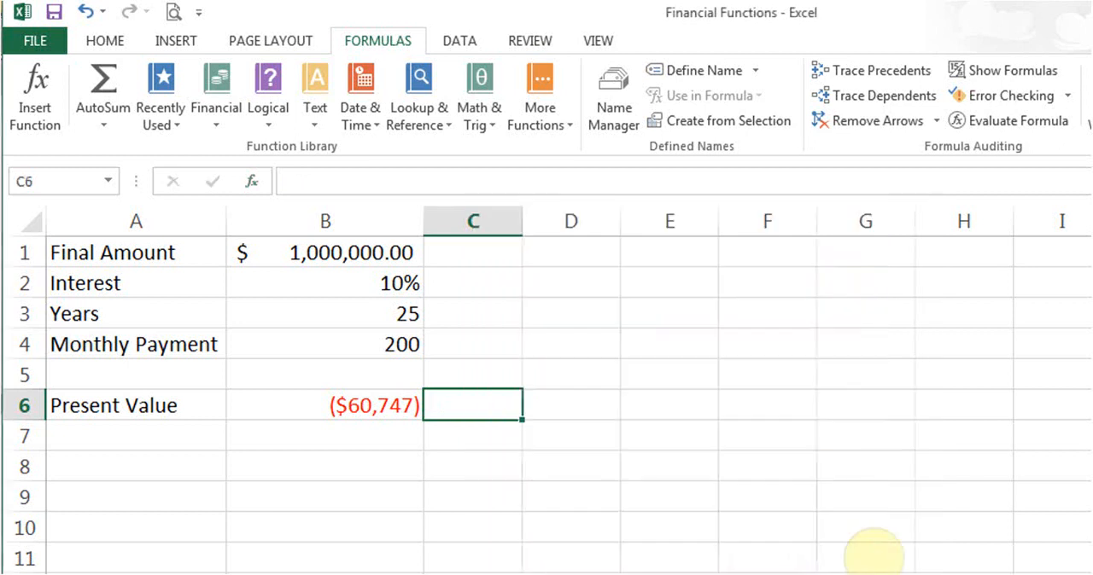
- Review the Rate, Nper, Pmt, Fv and Type arguments of the PV function in the Present Value cell B6
key(Left)
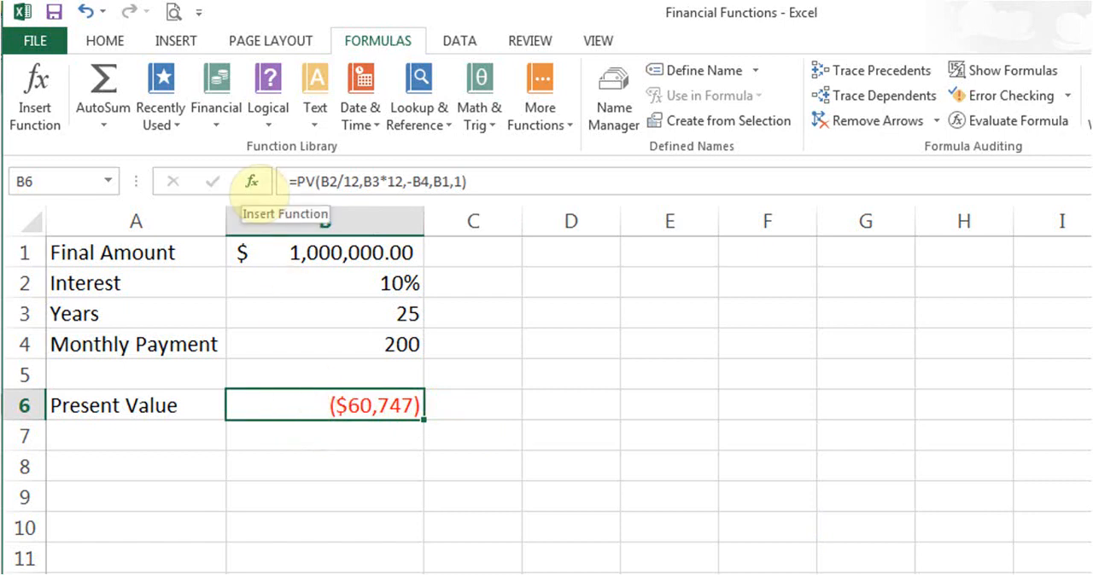
click(251, 181)
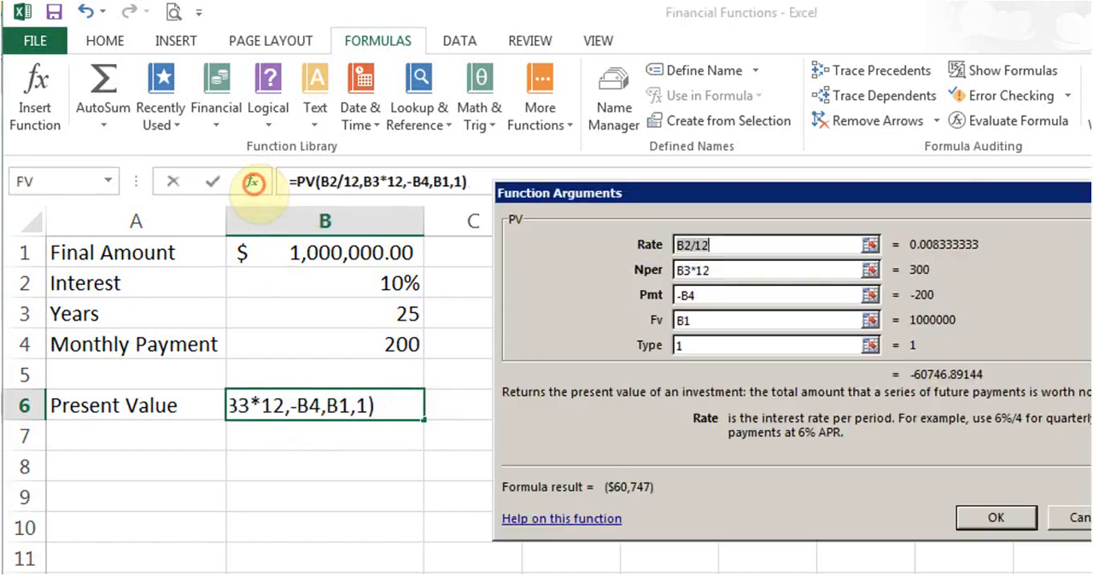
drag(740, 199, 682, 205)
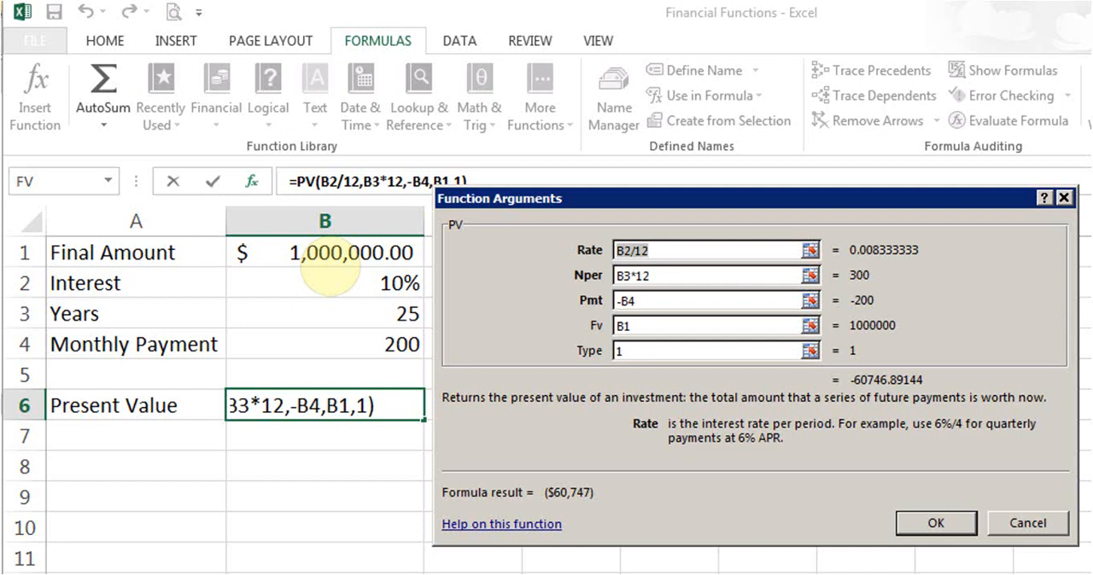
click(688, 247)
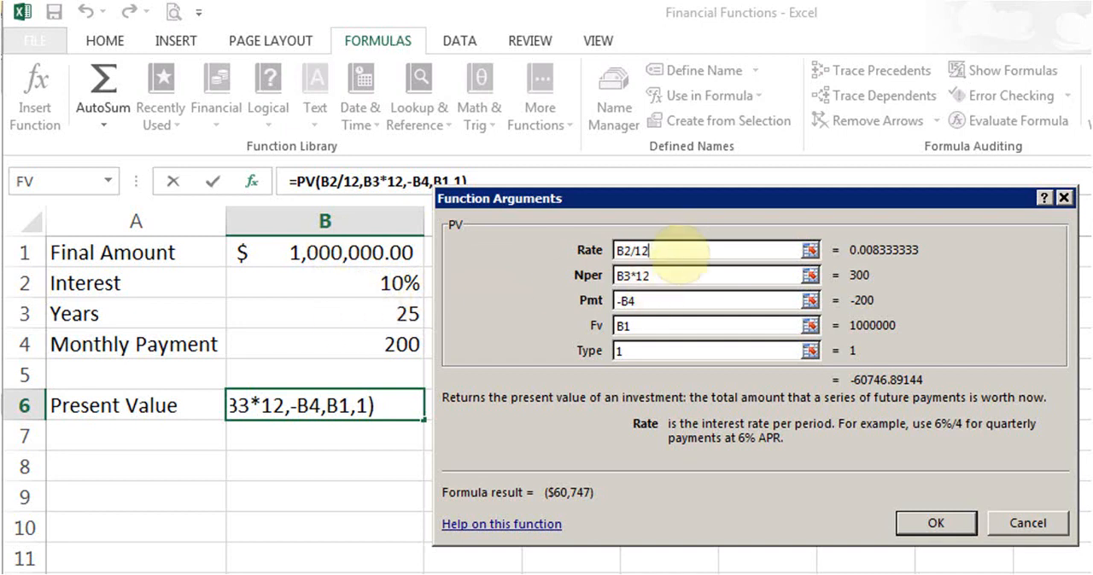
click(664, 276)
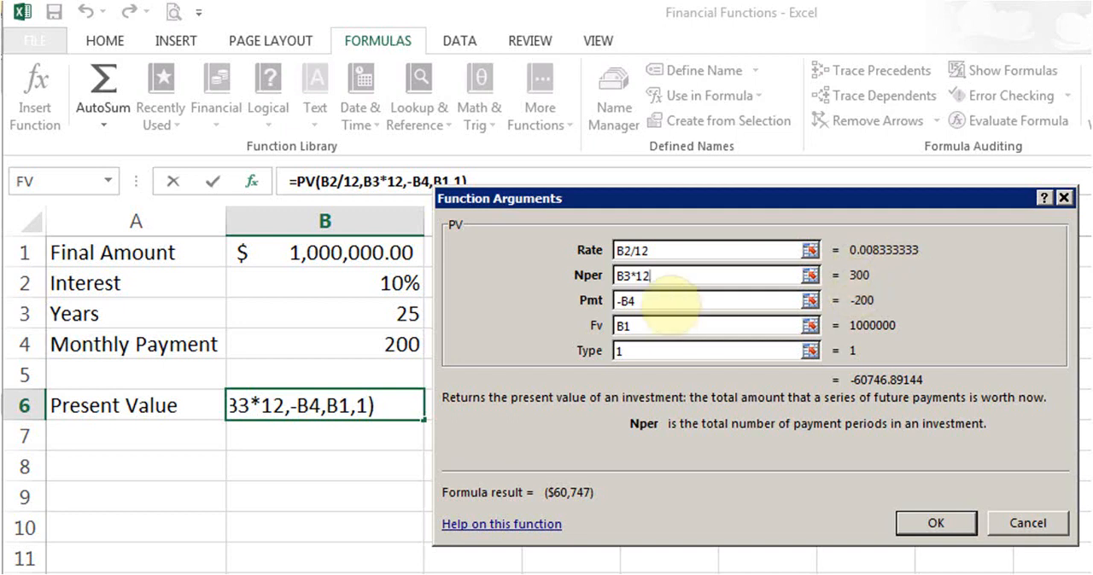
click(666, 303)
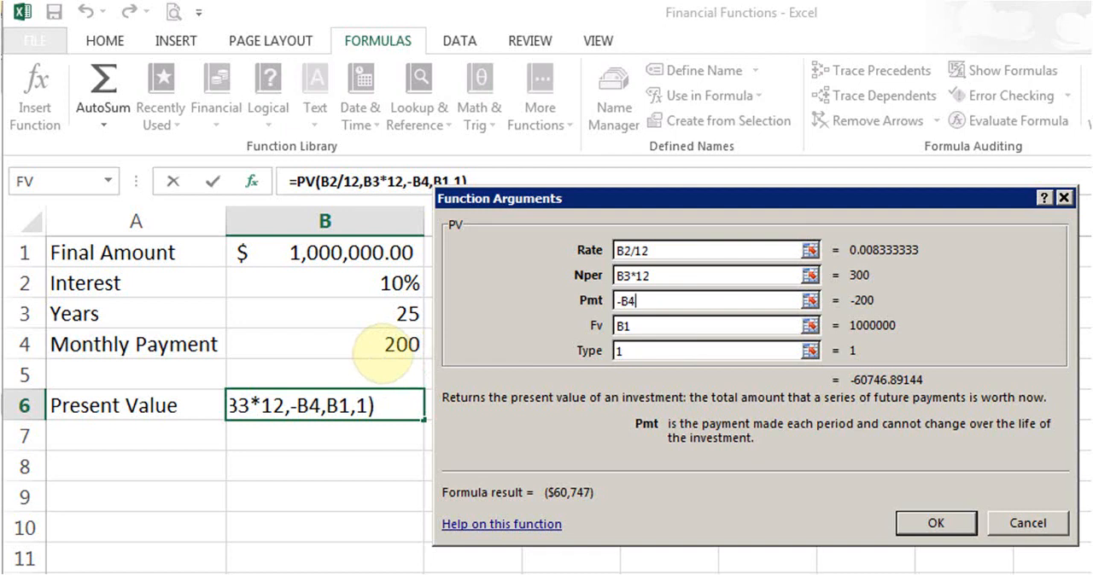
click(658, 326)
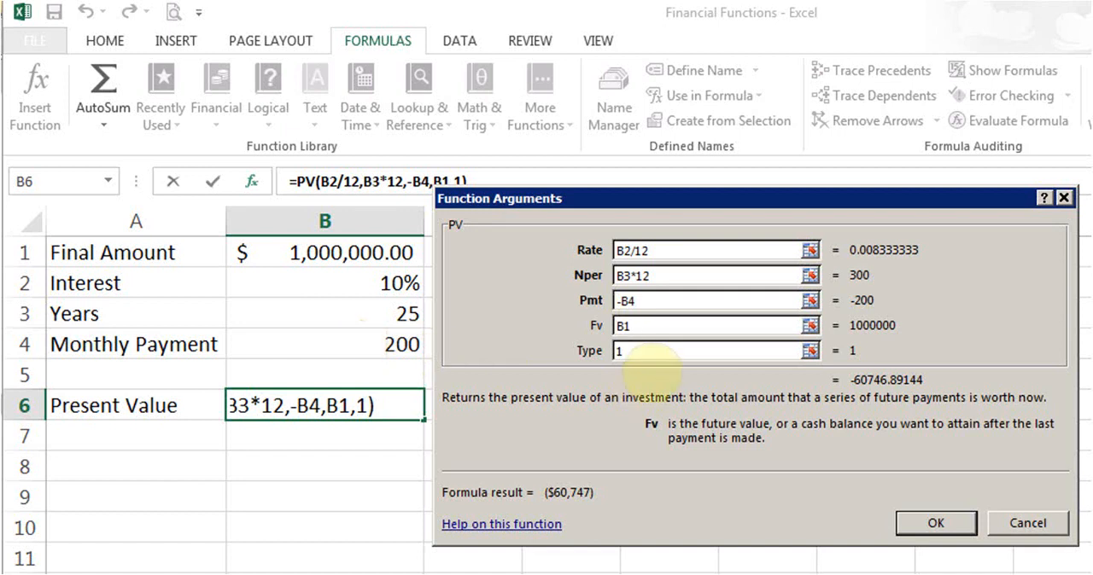
click(644, 356)
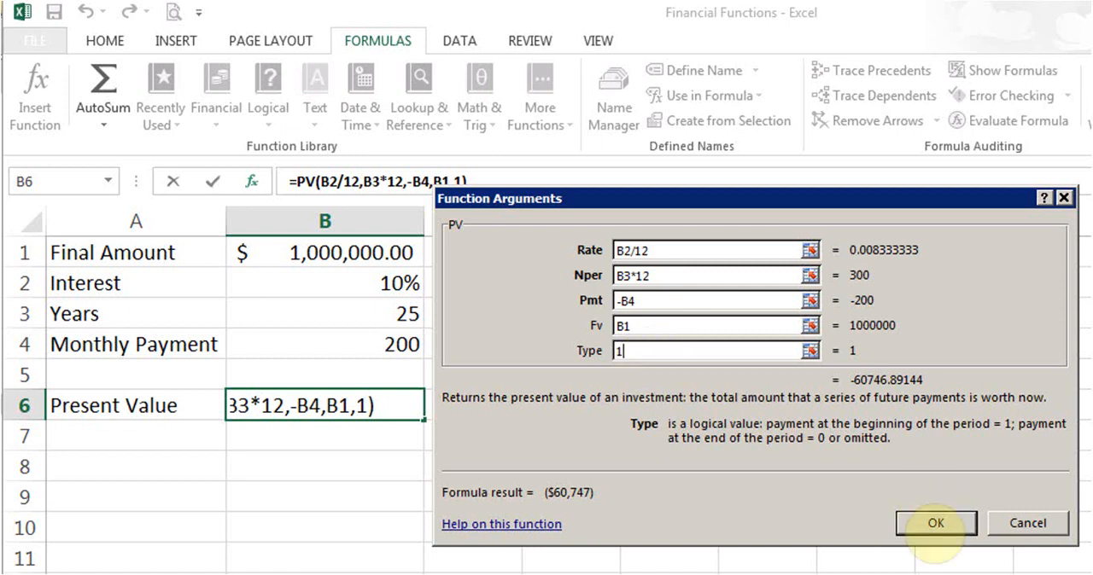
click(936, 524)
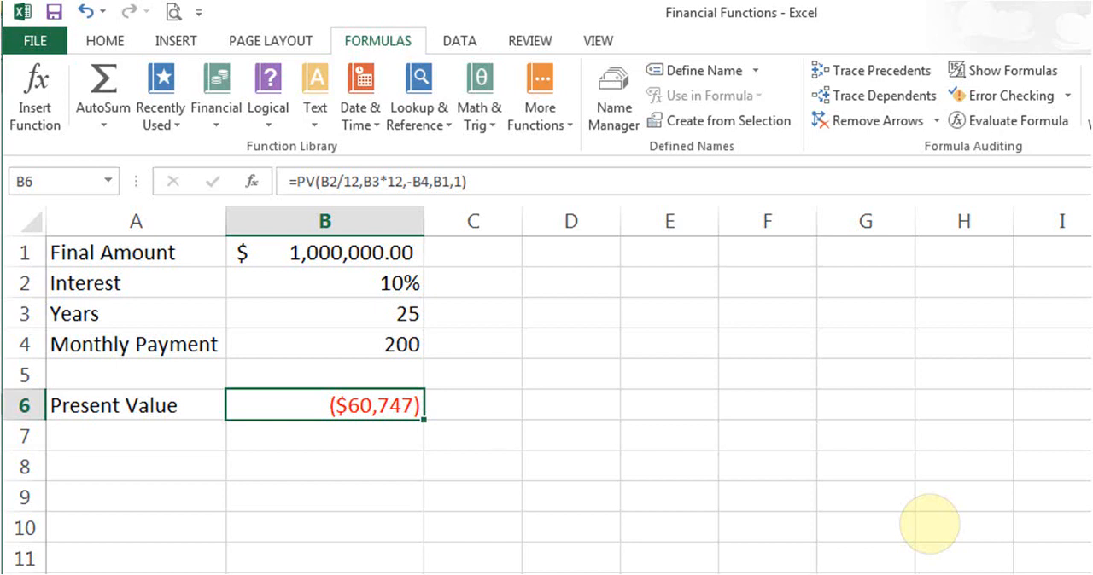
- Set the Monthly Payment in cell B4 to 0
click(373, 345)
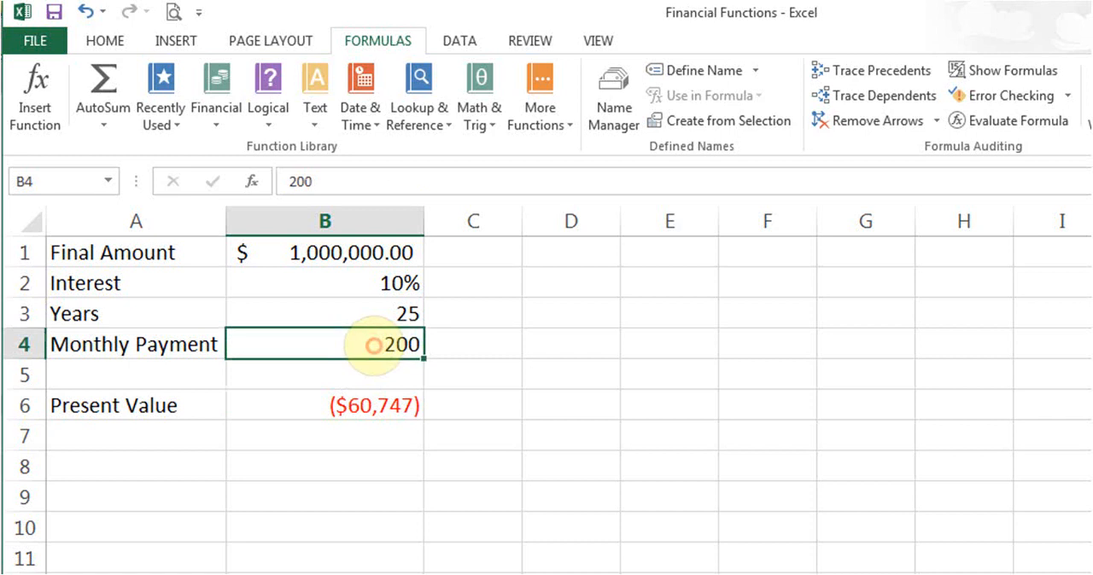
text(0)
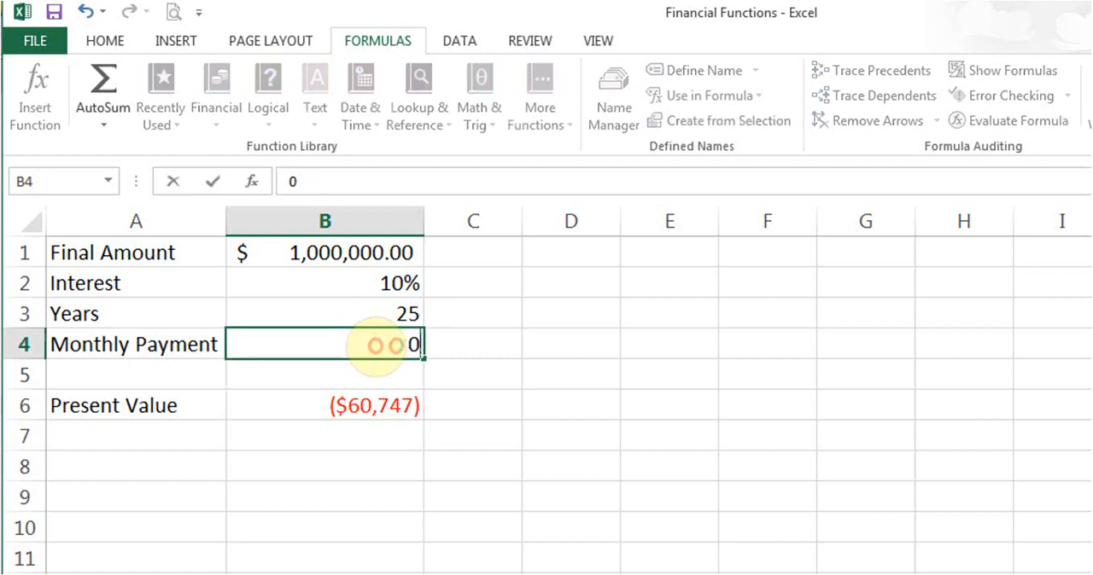
key(Return)
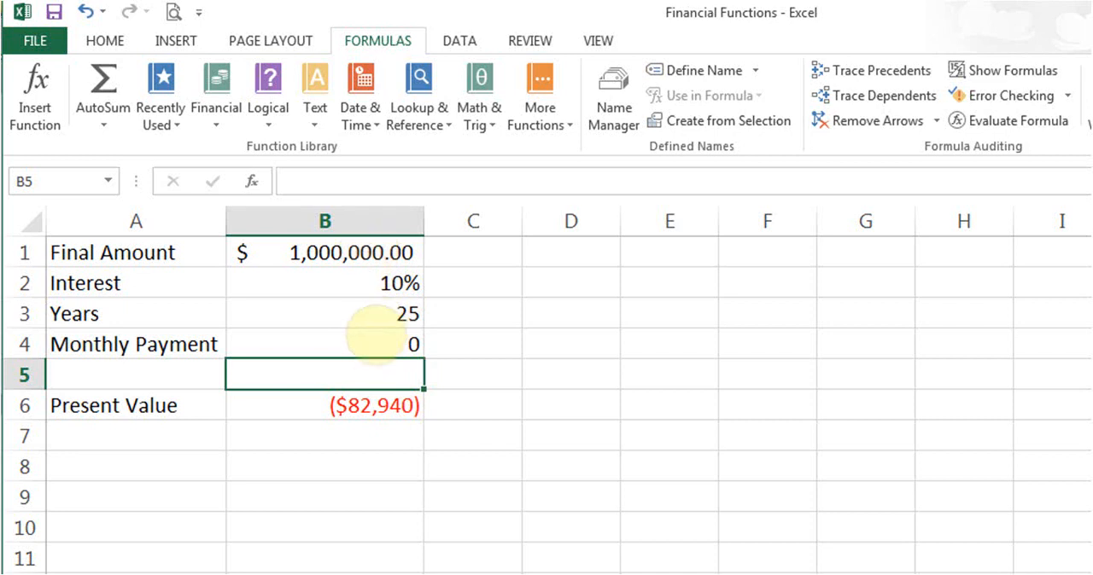
- Set the Monthly Payment in cell B4 to 500
click(373, 339)
text(500)
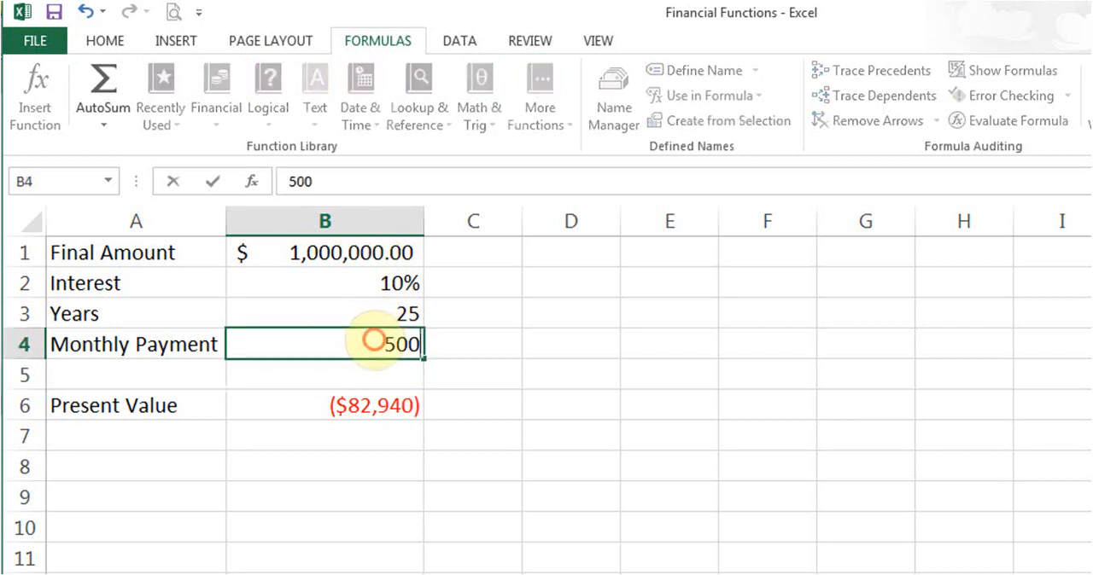
key(Return)
click(373, 339)
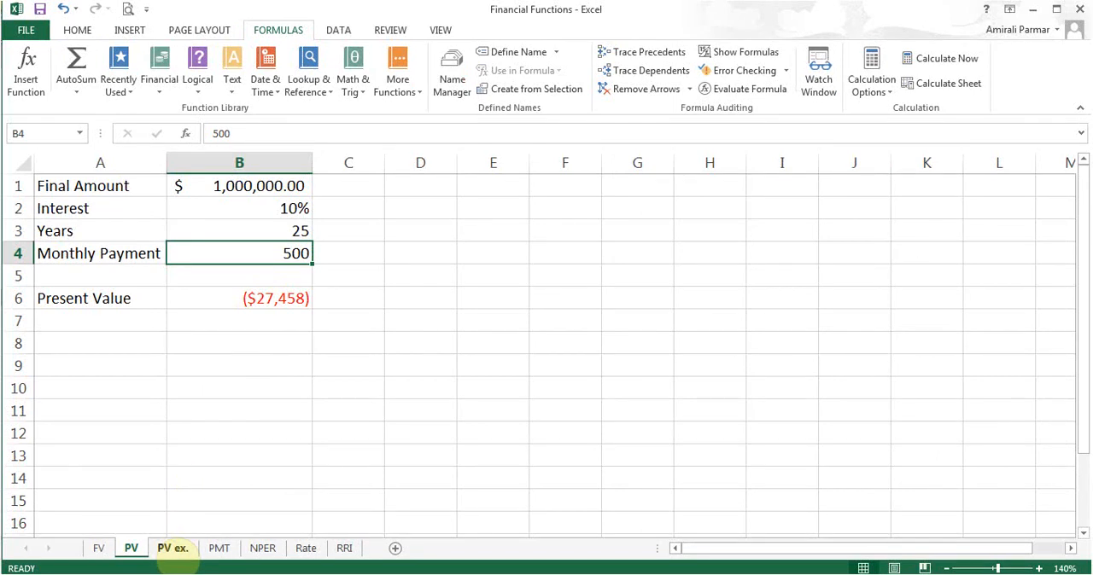
- Open the PV ex. sheet and examine the years across row 1 and the interest rates down column A
click(171, 548)
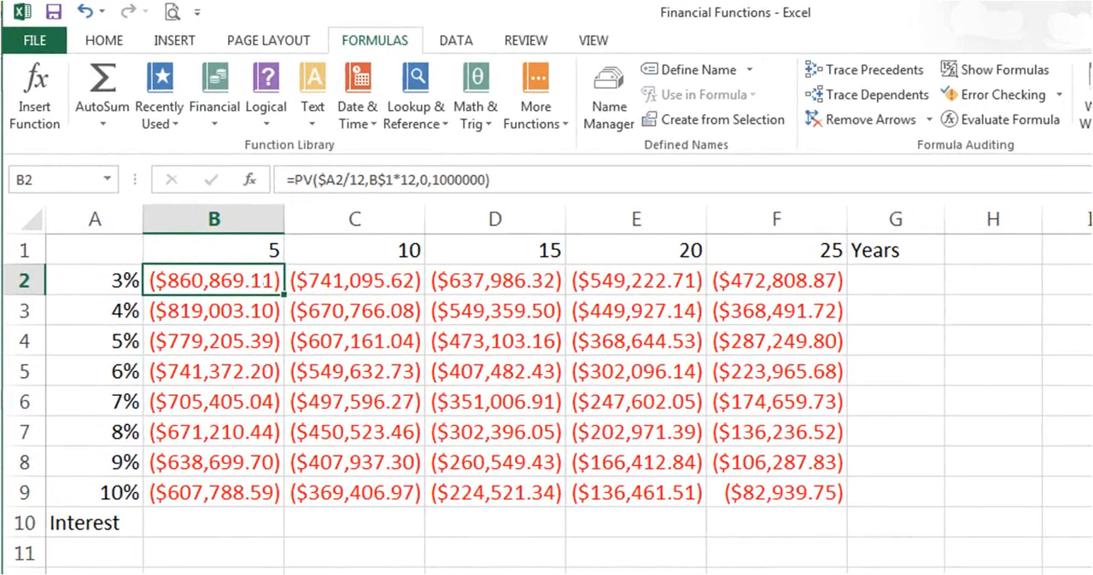
click(222, 247)
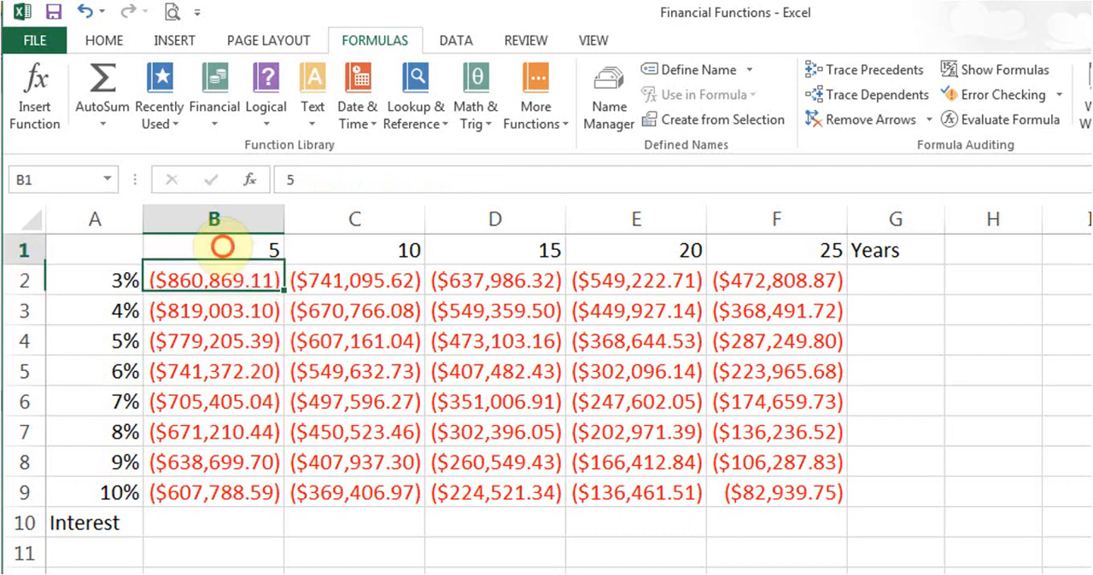
click(385, 244)
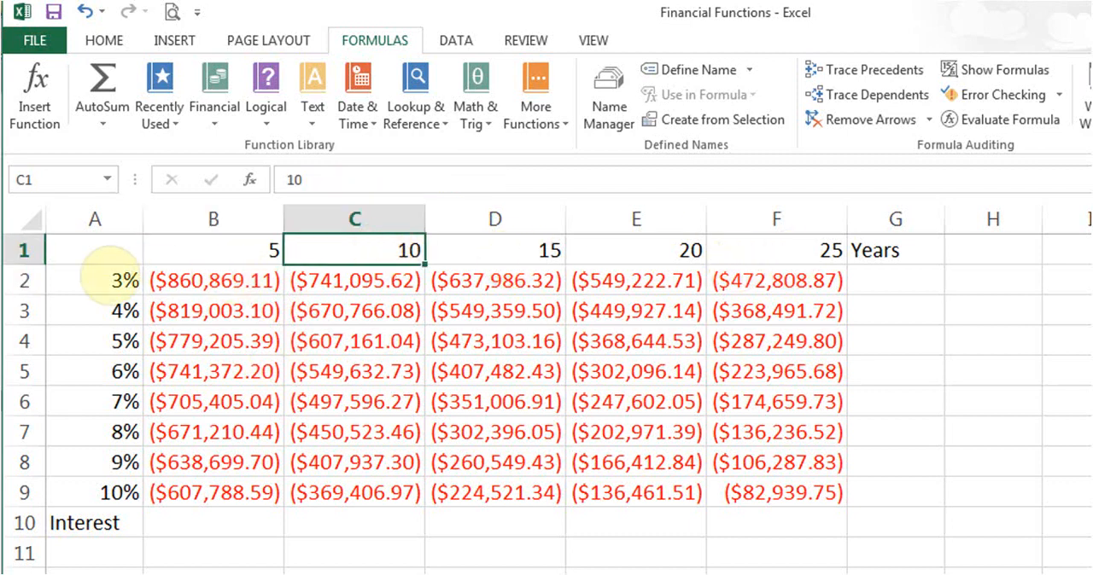
click(124, 280)
click(111, 310)
click(107, 343)
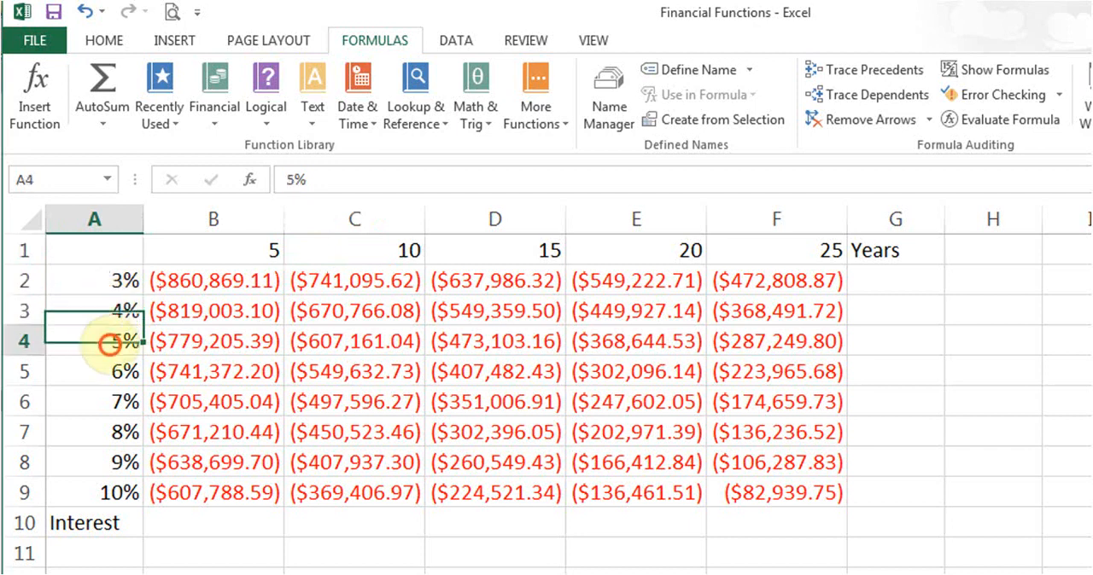
click(100, 460)
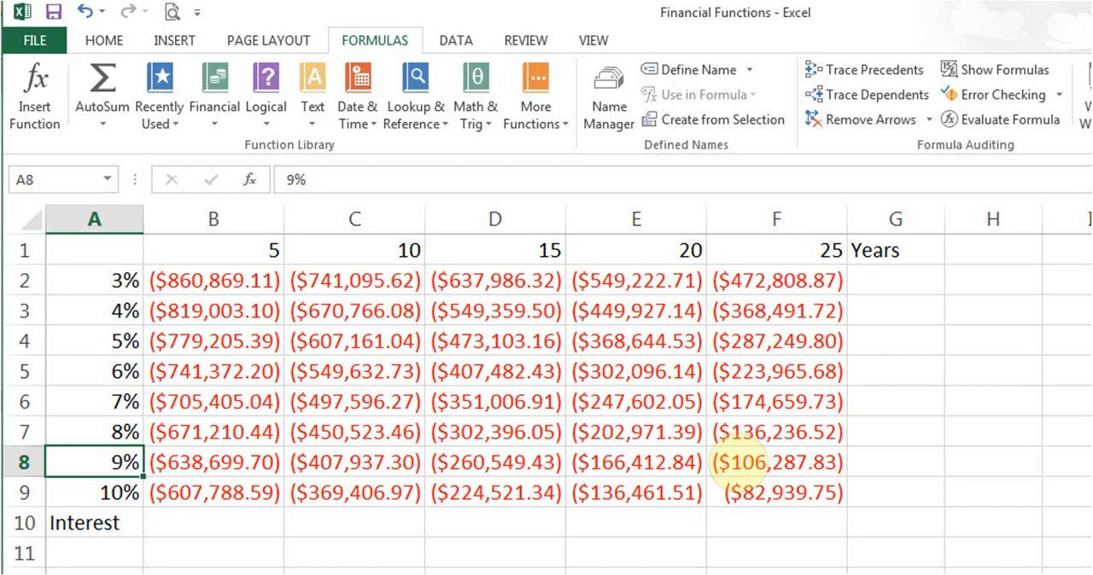
- Review the Rate, Nper, Pmt and Fv arguments of the PV function in cell B2
click(222, 282)
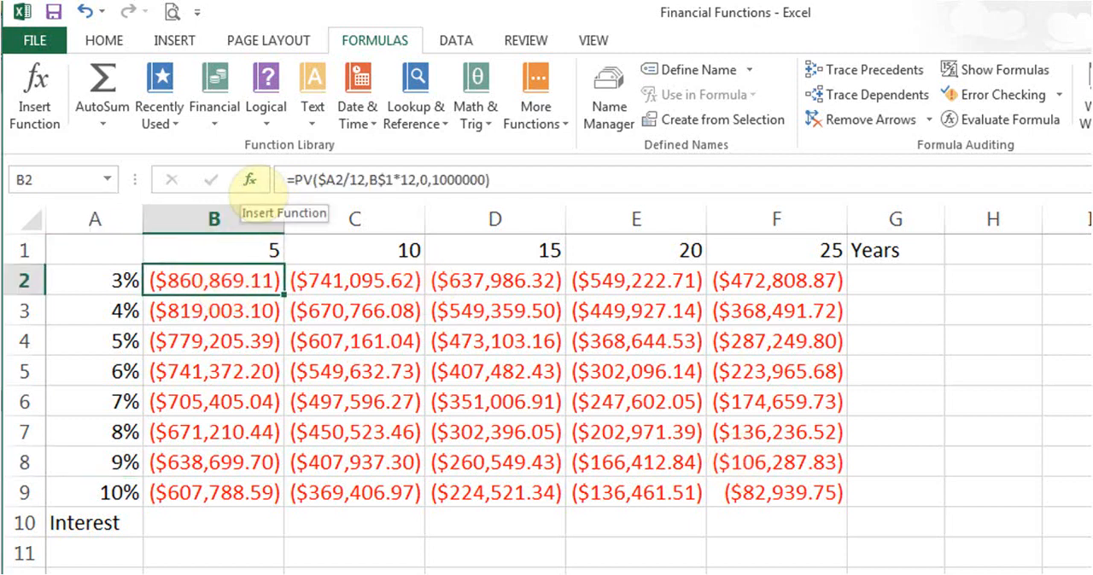
click(250, 180)
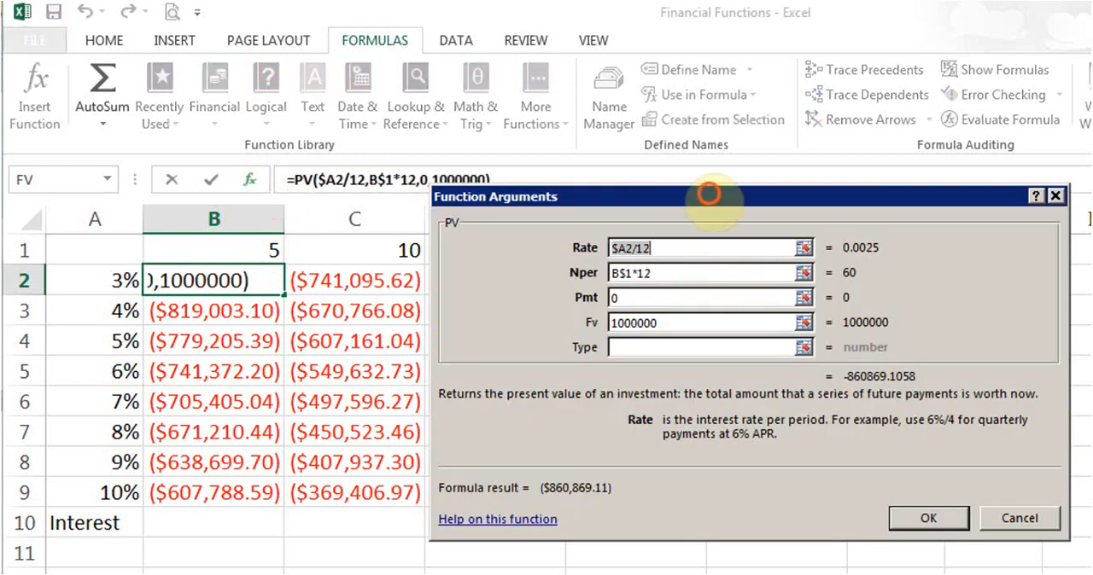
drag(705, 184, 567, 210)
click(533, 254)
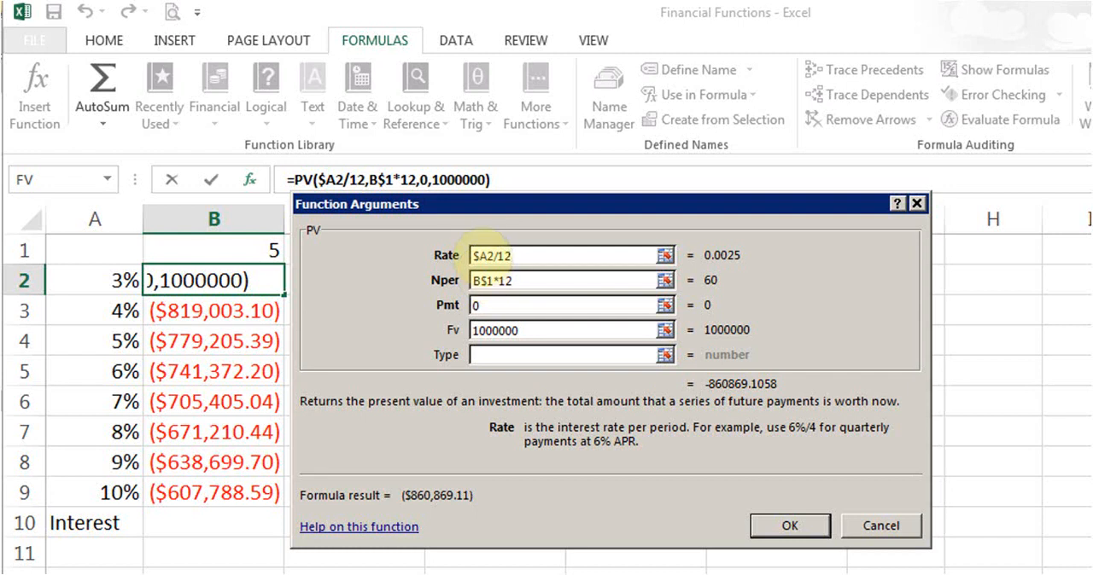
click(476, 255)
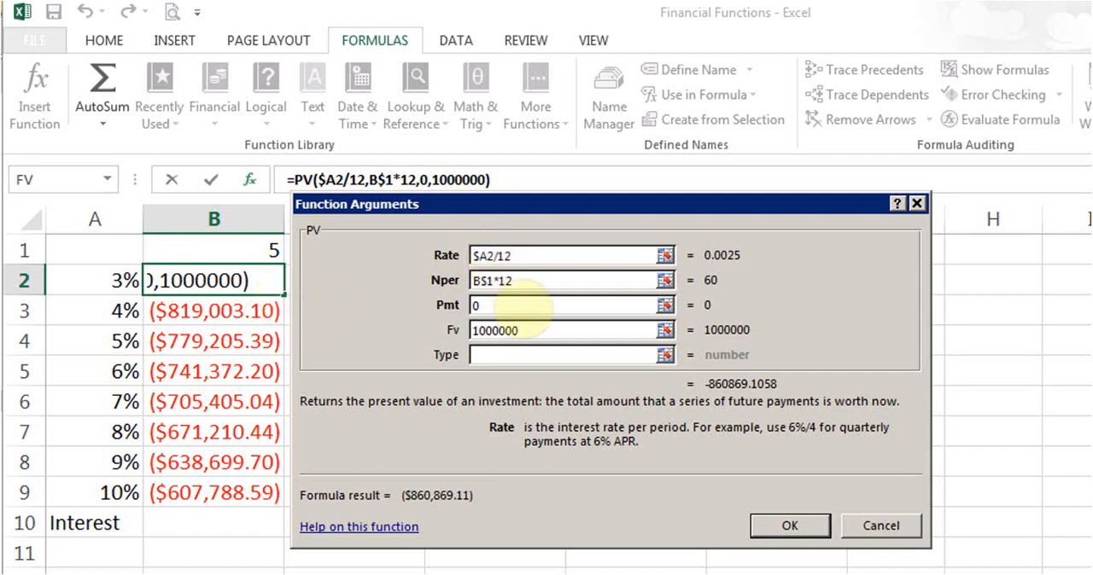
click(476, 255)
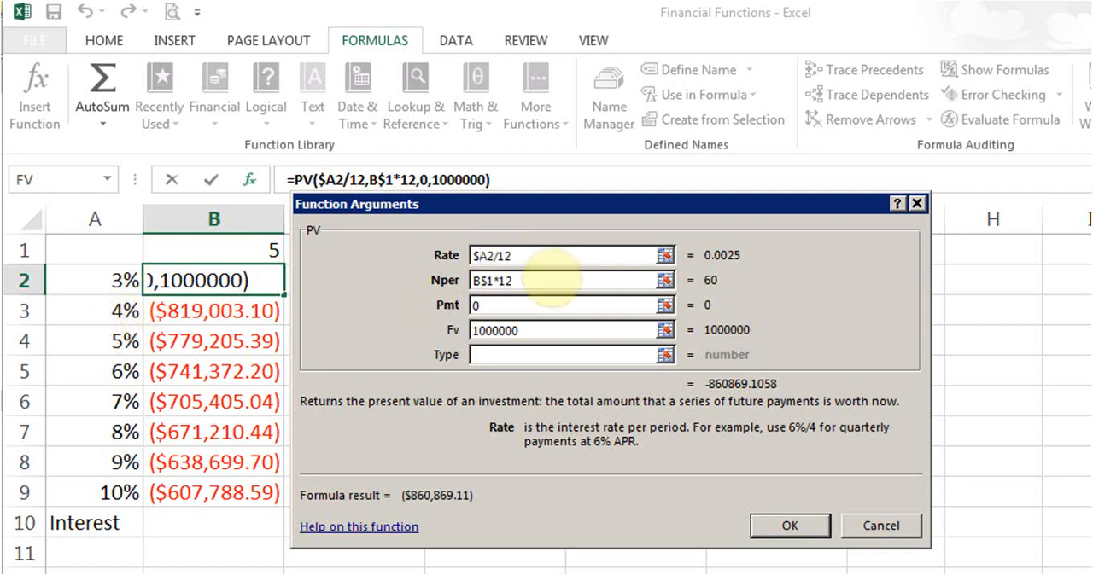
click(529, 278)
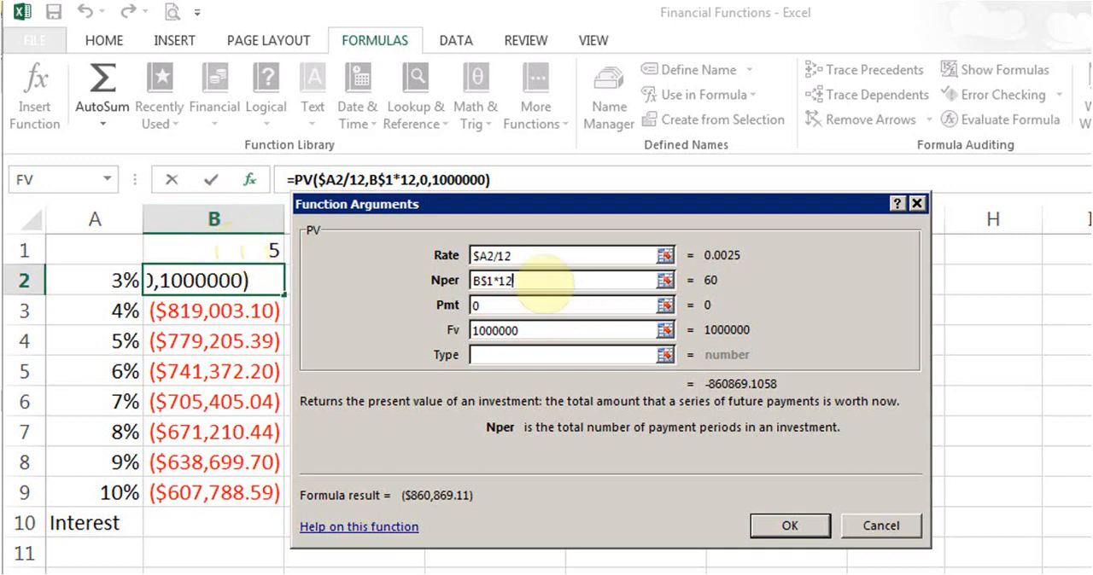
click(517, 305)
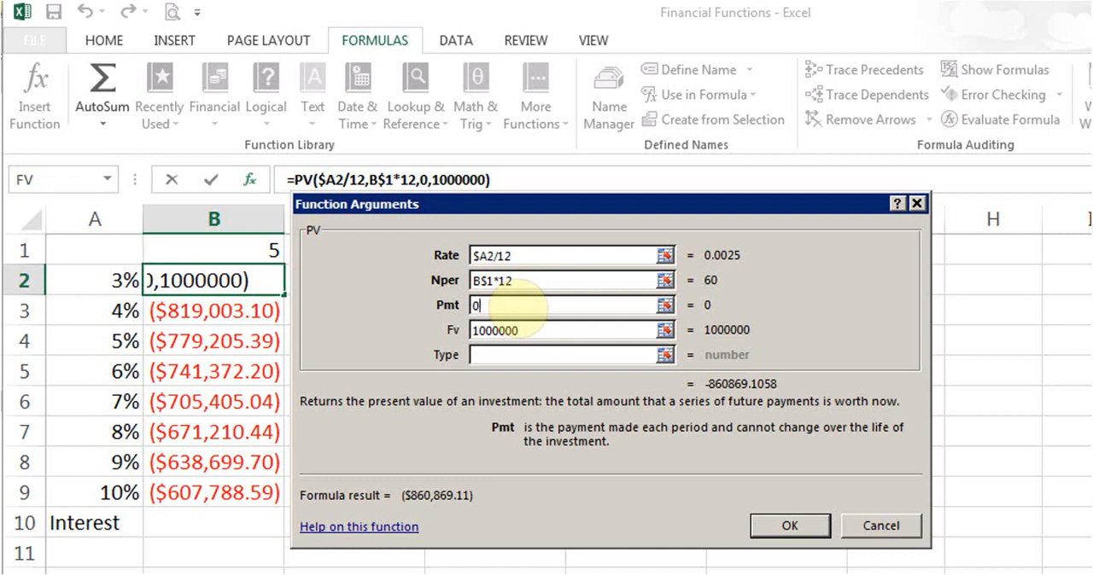
click(555, 333)
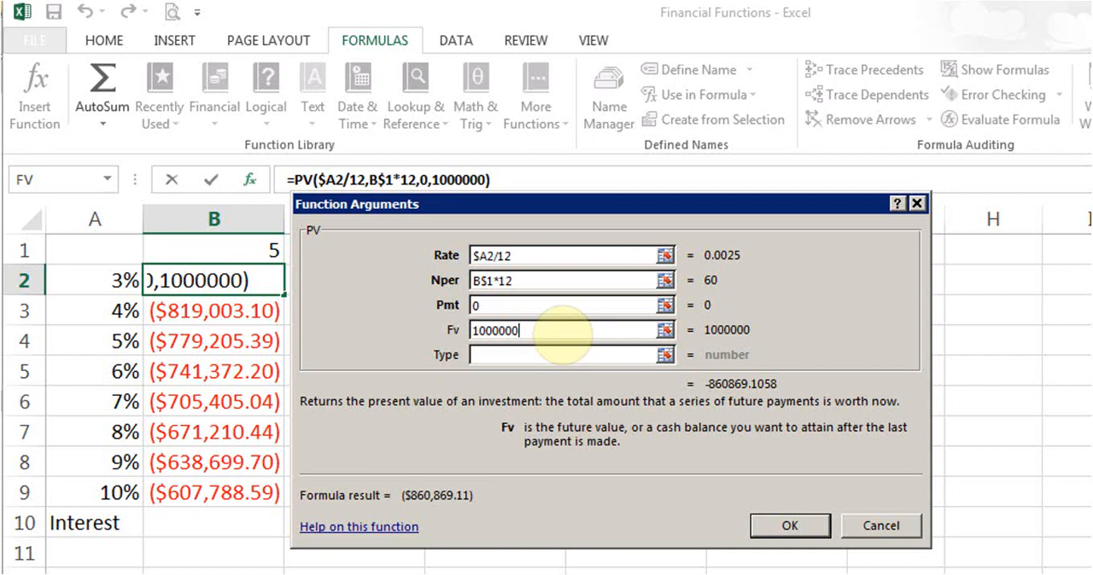
click(789, 527)
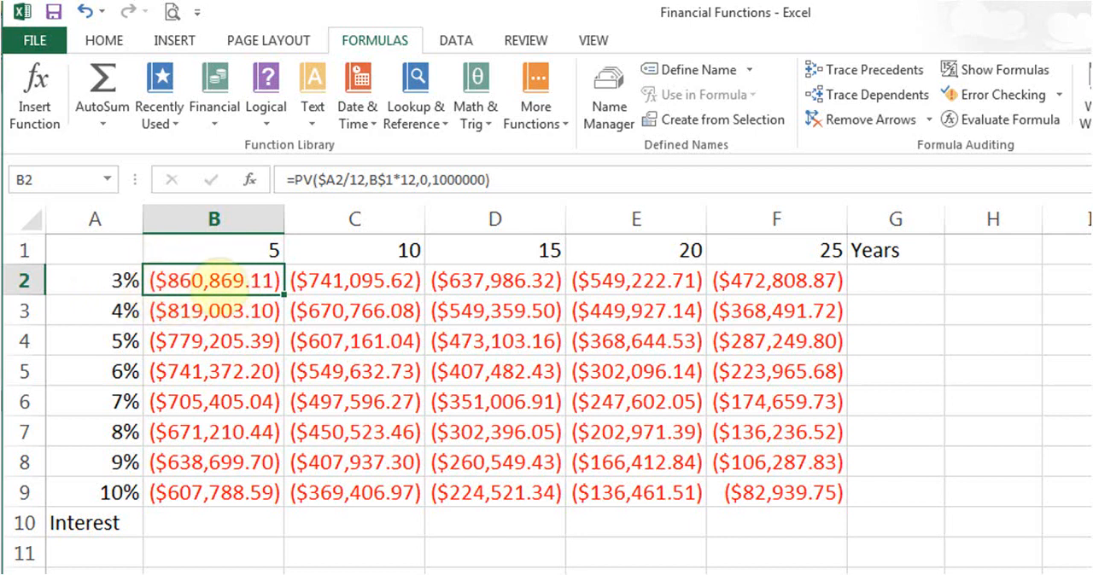
- Clear the present value results from C2:F9 and B3:B9, keeping only the formula in B2
drag(337, 278, 763, 480)
key(Delete)
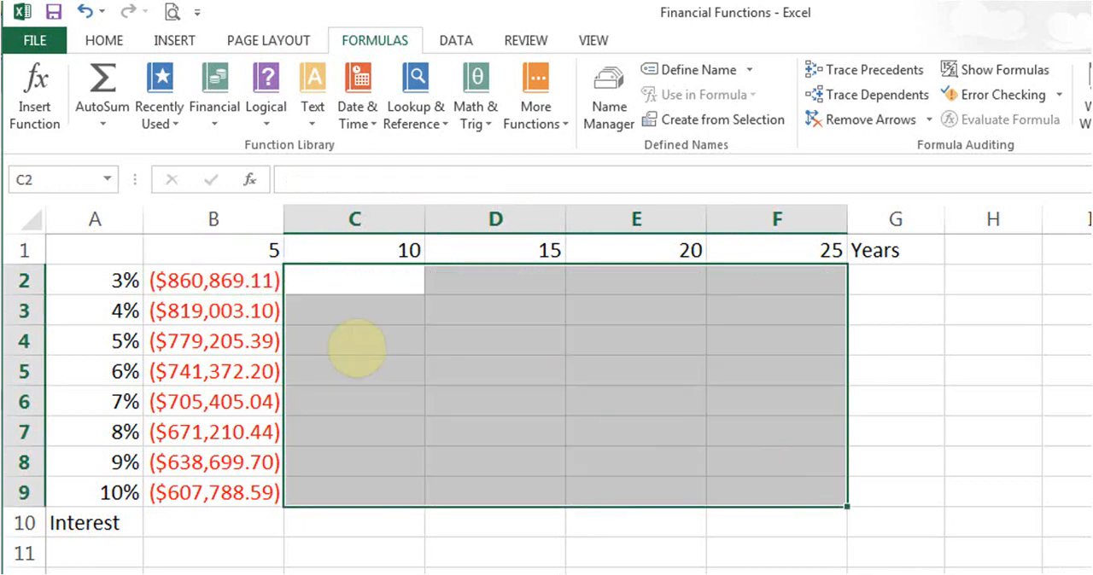
drag(209, 316, 224, 495)
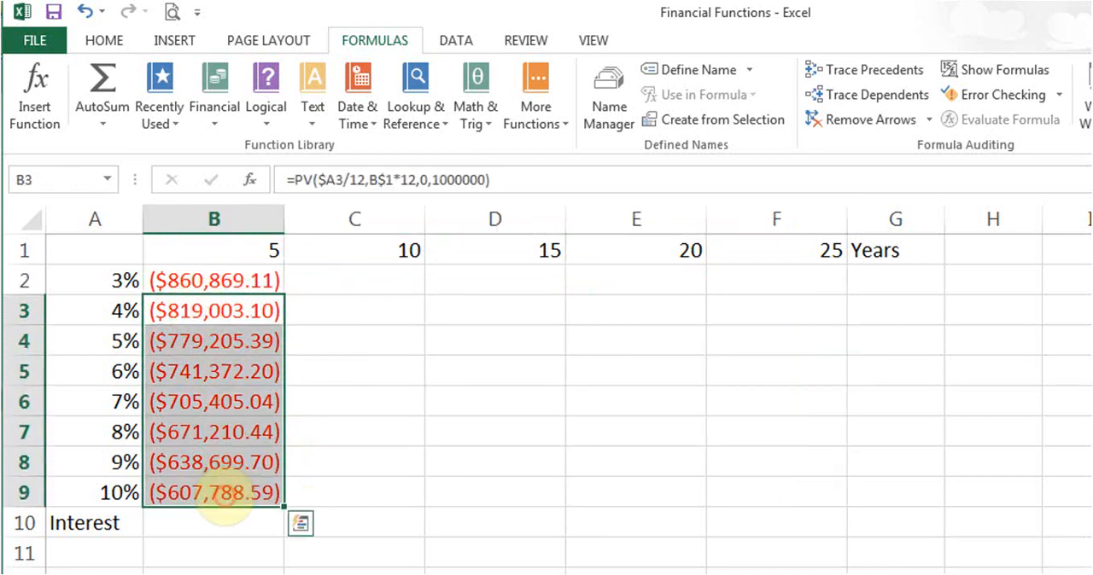
key(Delete)
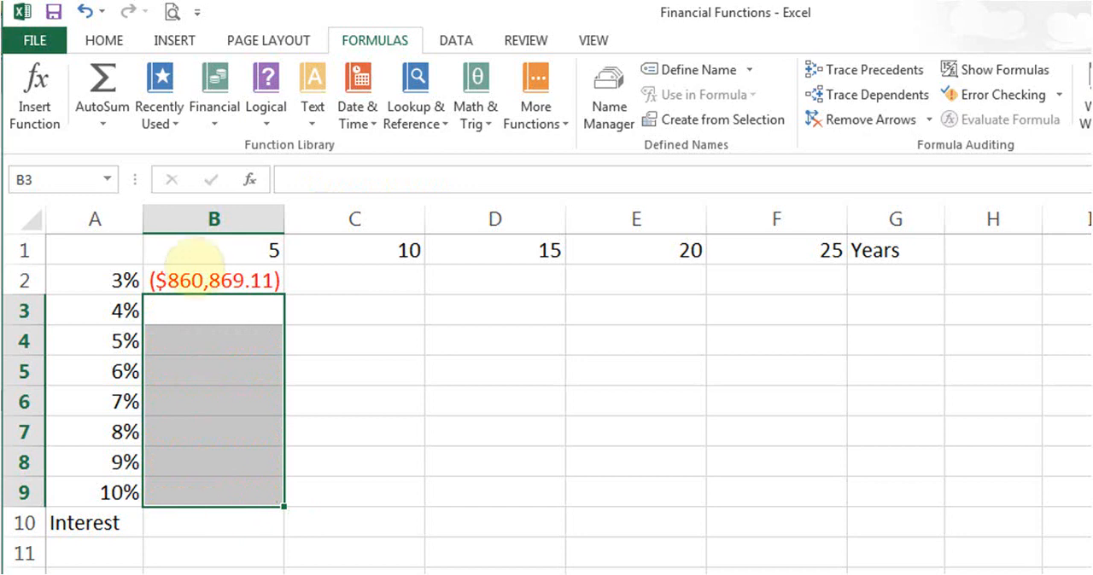
- Fill the PV formula from B2 down through B9 and reselect B2
click(213, 281)
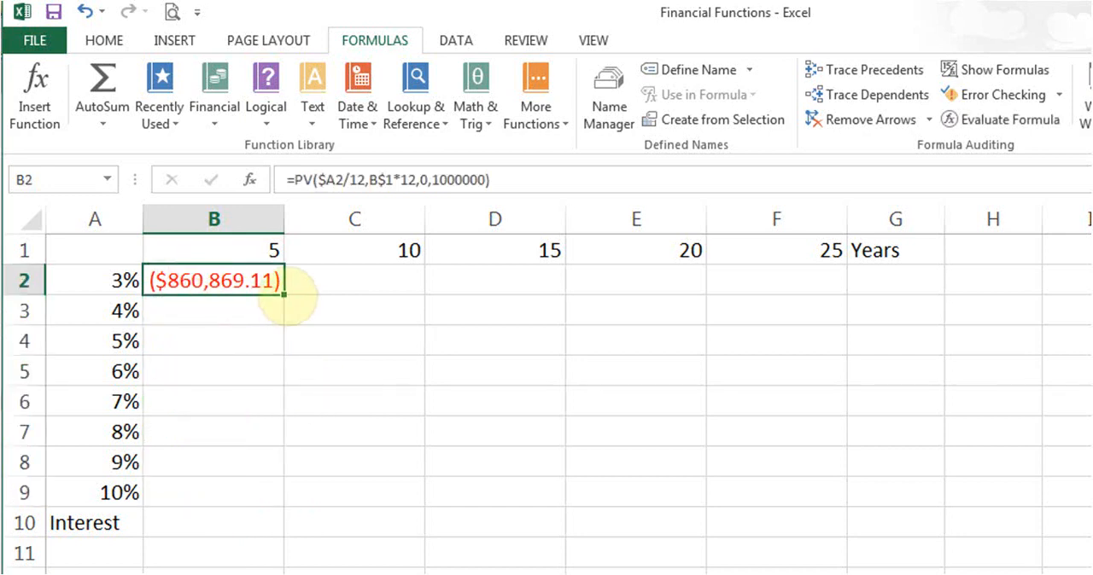
drag(283, 294, 287, 499)
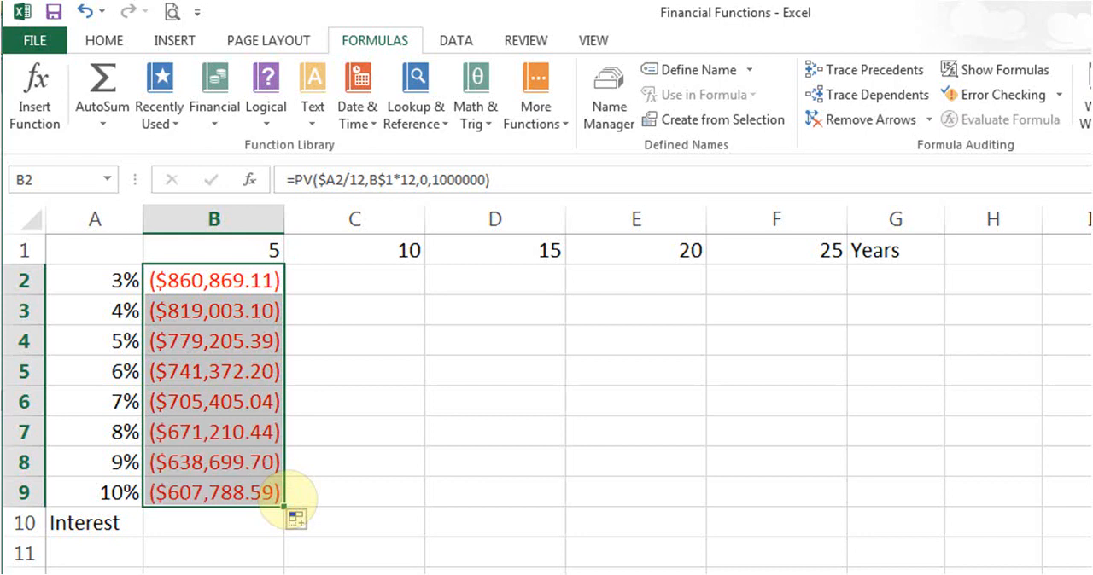
drag(231, 282, 232, 282)
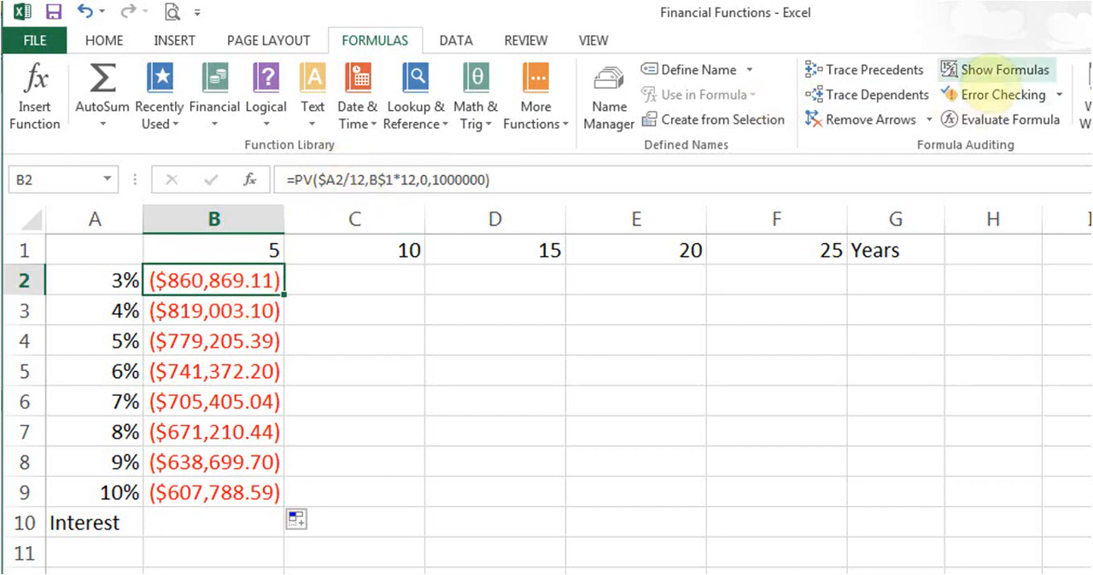
- Show the formulas with column B widened to read them in full, and return to the values with column B narrowed
click(984, 72)
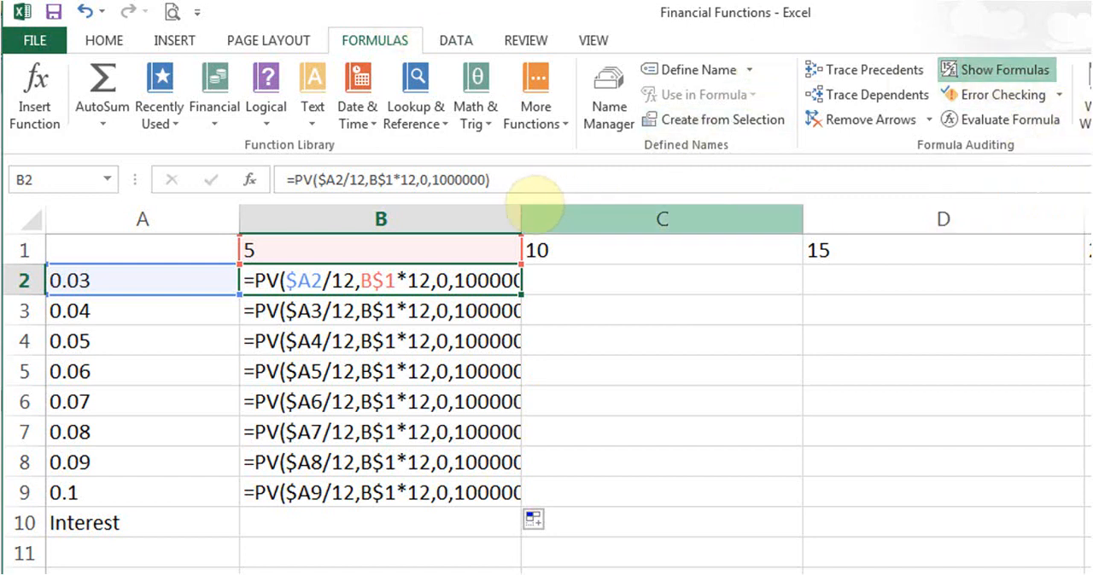
drag(521, 220, 703, 221)
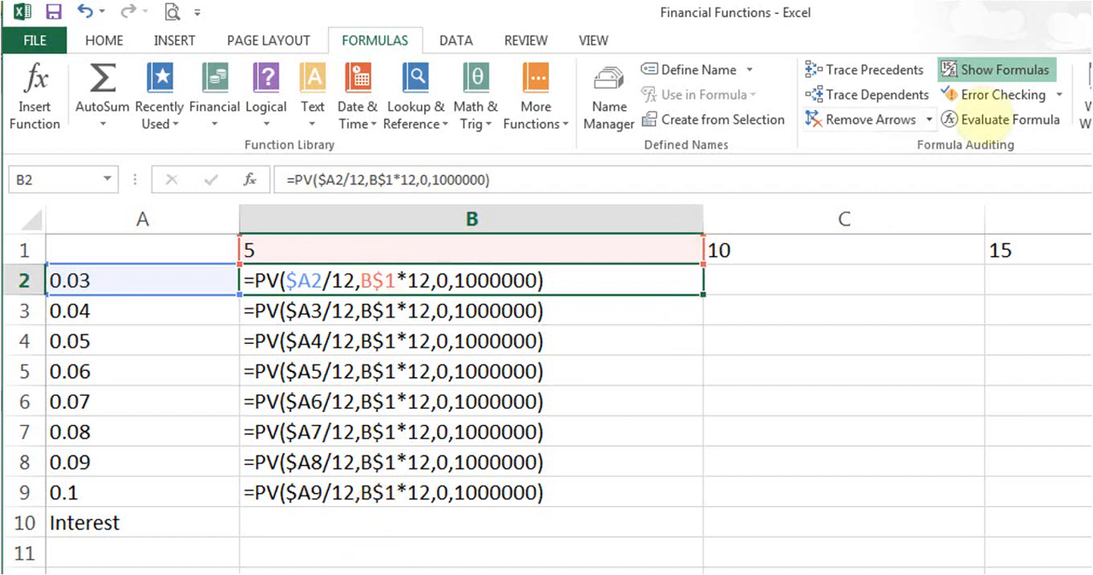
click(998, 70)
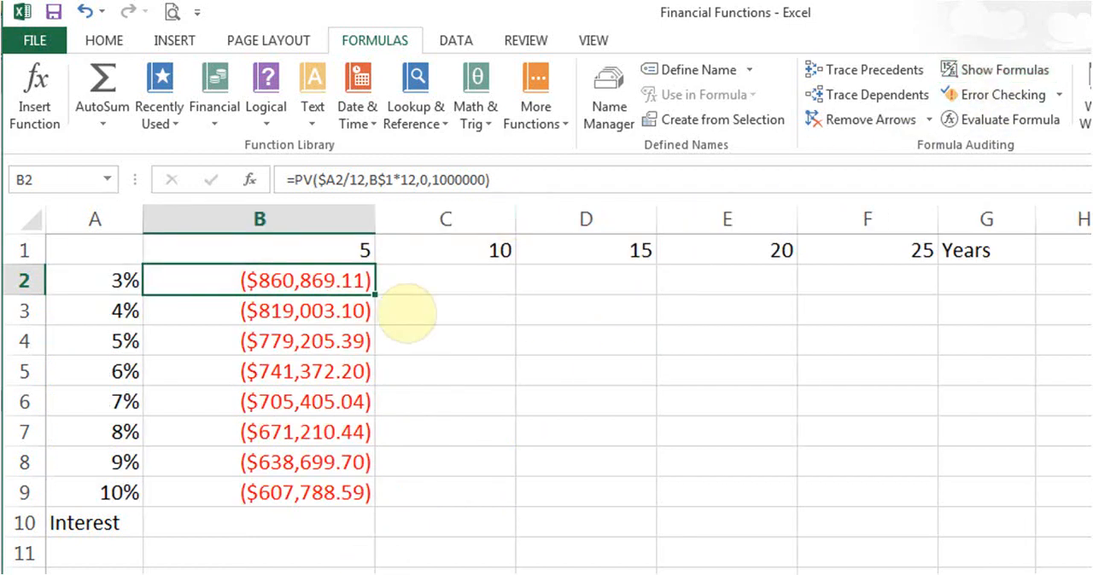
drag(374, 220, 306, 213)
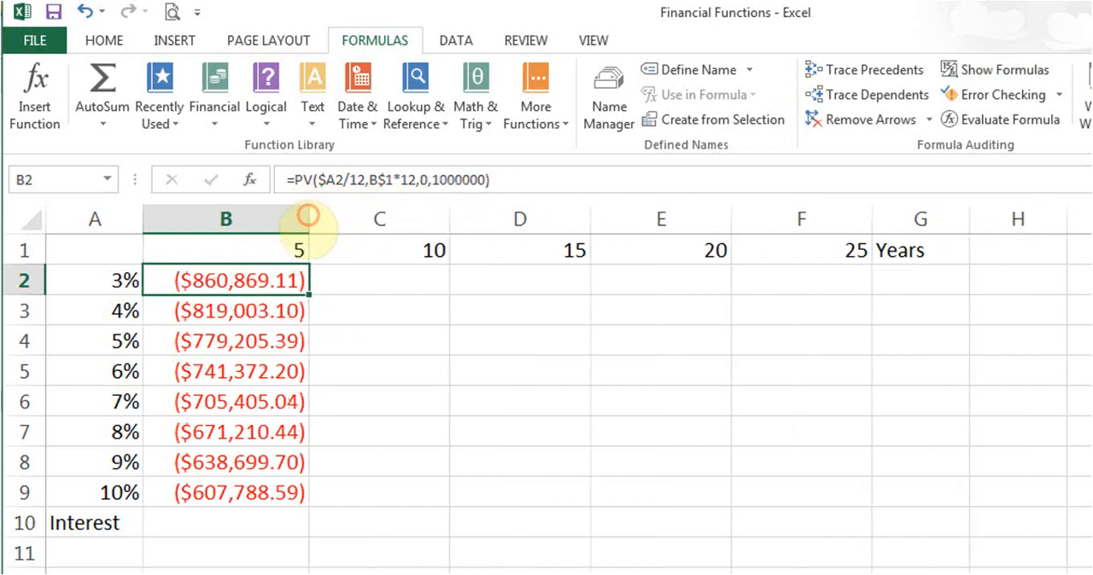
- Fill the PV formula from B2 across through F2 and check the copied references by temporarily showing the formulas
drag(309, 294, 844, 282)
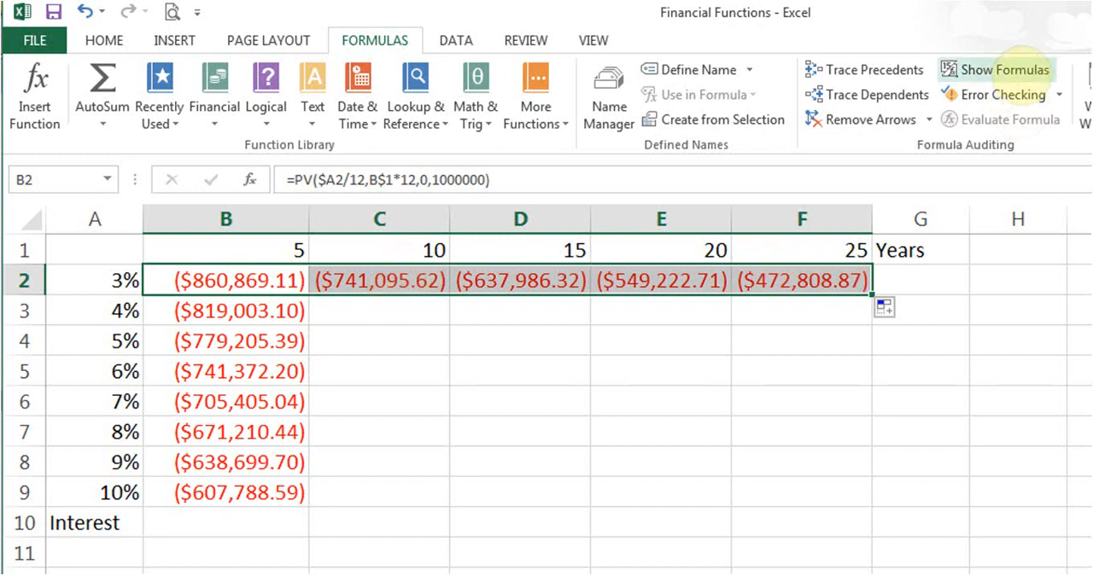
click(1010, 71)
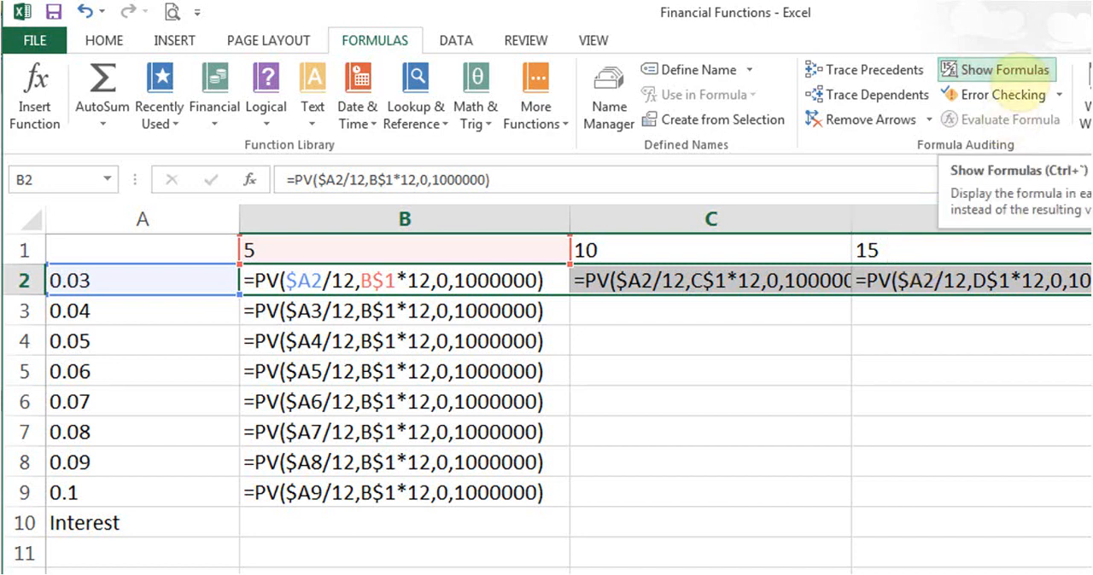
click(1001, 74)
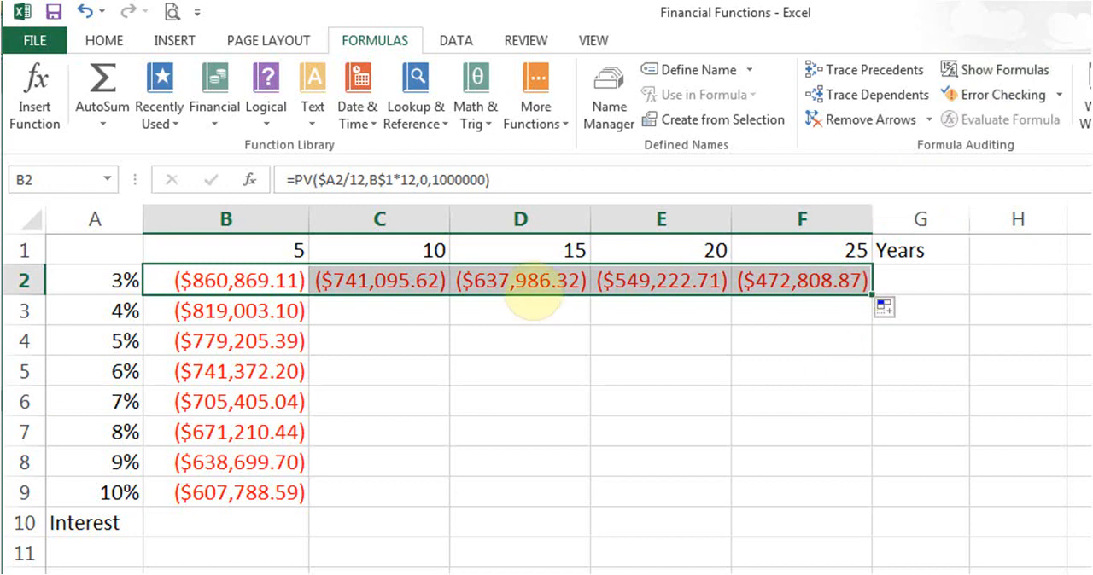
- Fill the PV formulas in C2:F2 down through row 9 and examine the results in C2 and F9
click(381, 280)
drag(382, 280, 859, 493)
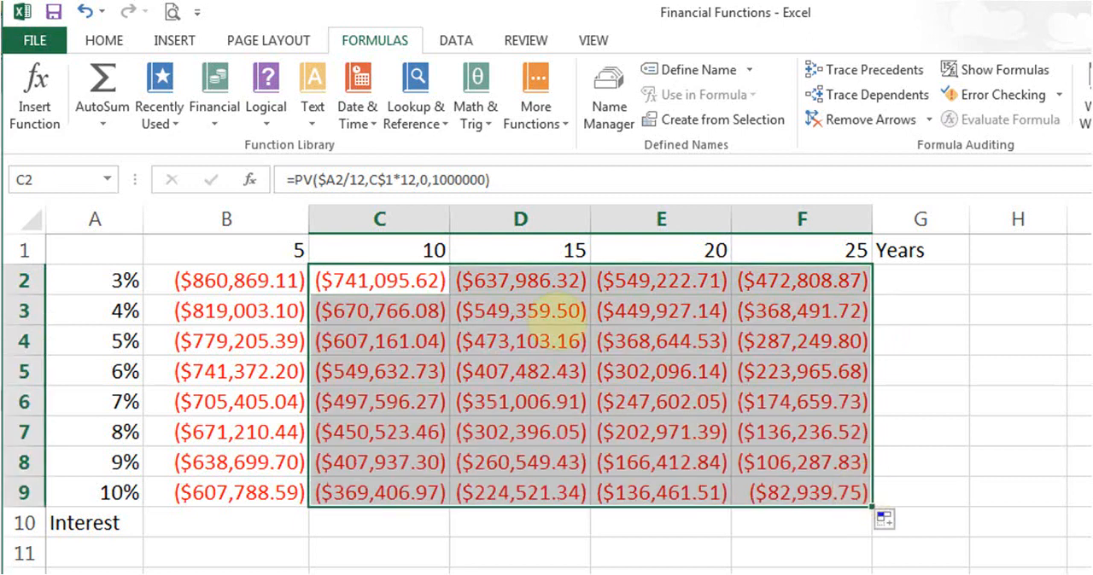
click(397, 281)
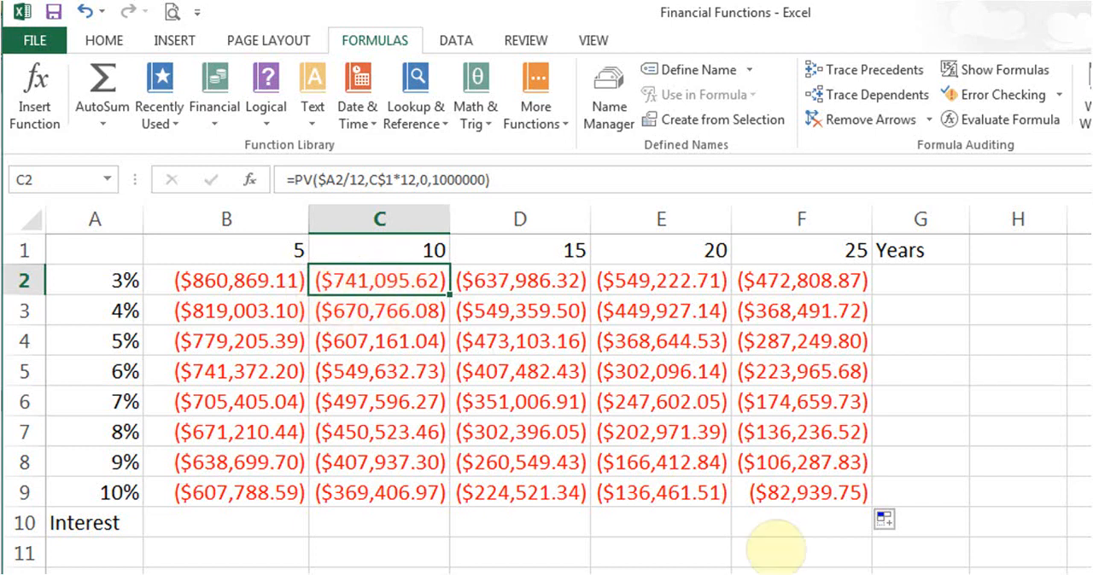
click(792, 495)
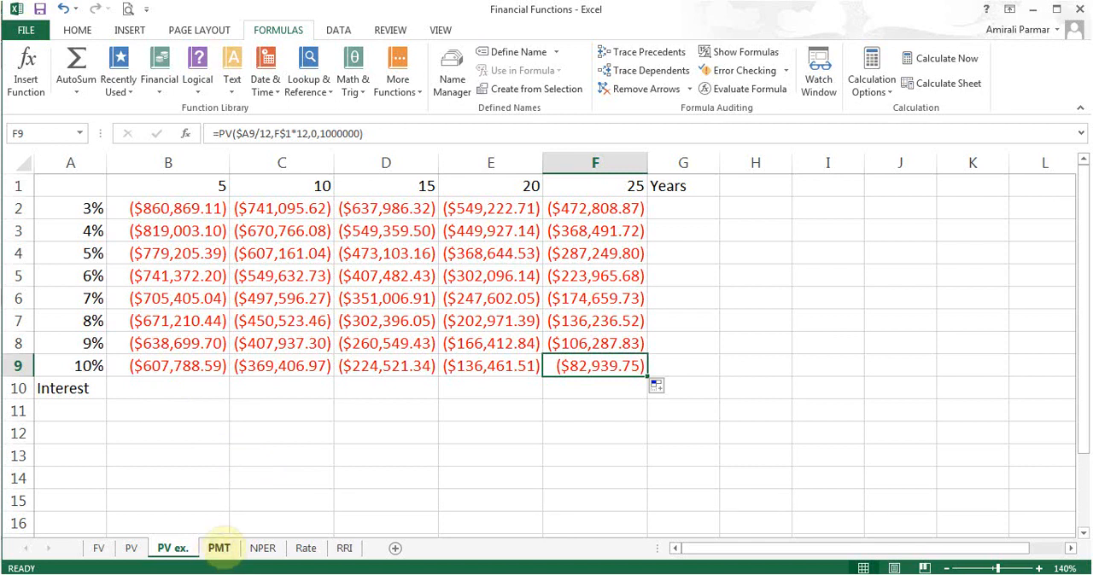
- Open the PMT sheet and examine the loan details in B1:B4 and the numbered payment schedule starting in A7
click(219, 549)
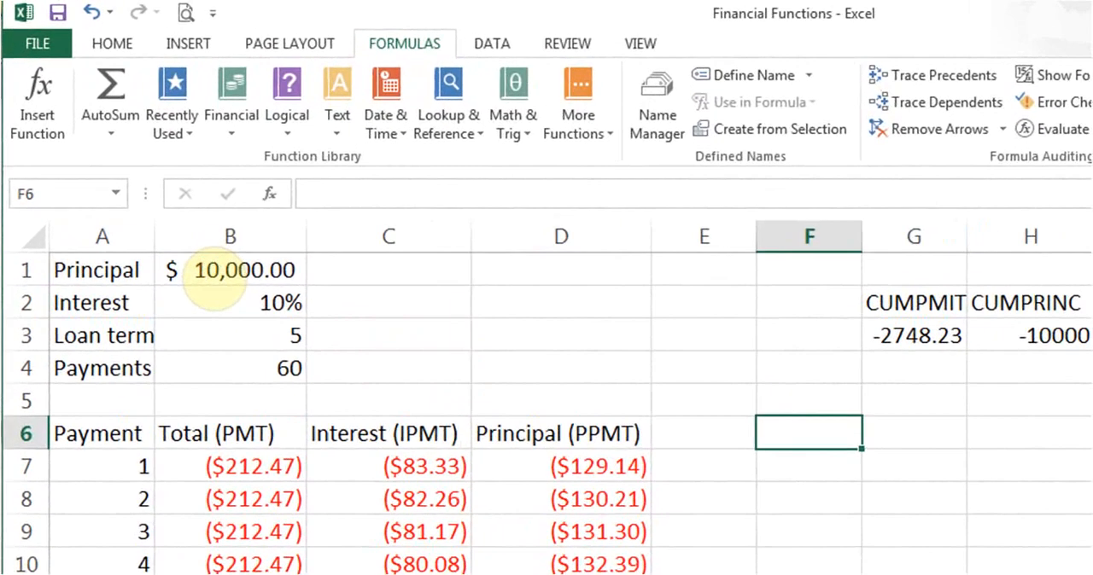
click(212, 275)
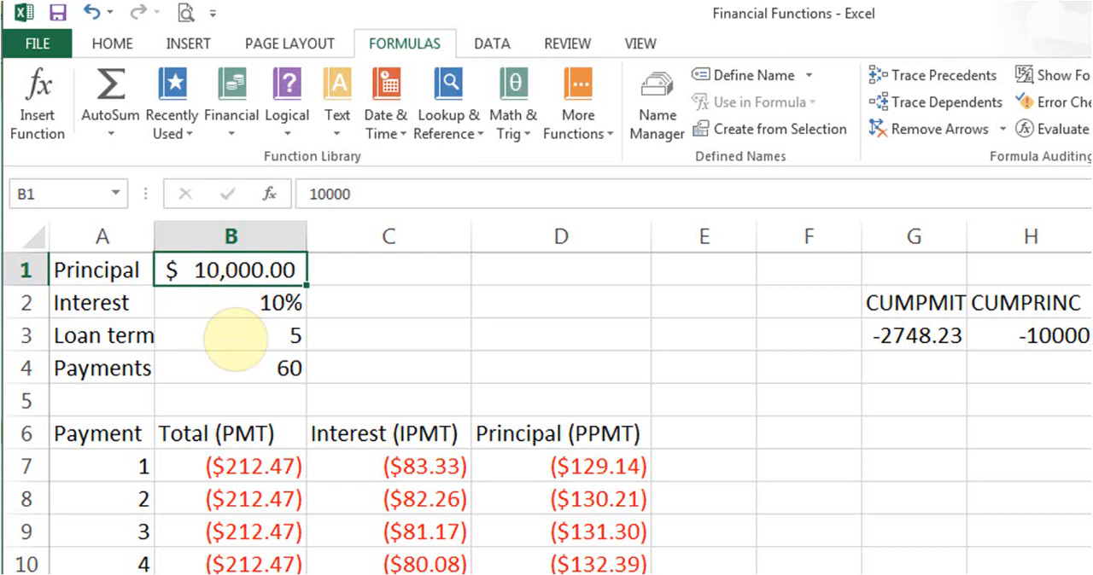
click(224, 338)
click(224, 385)
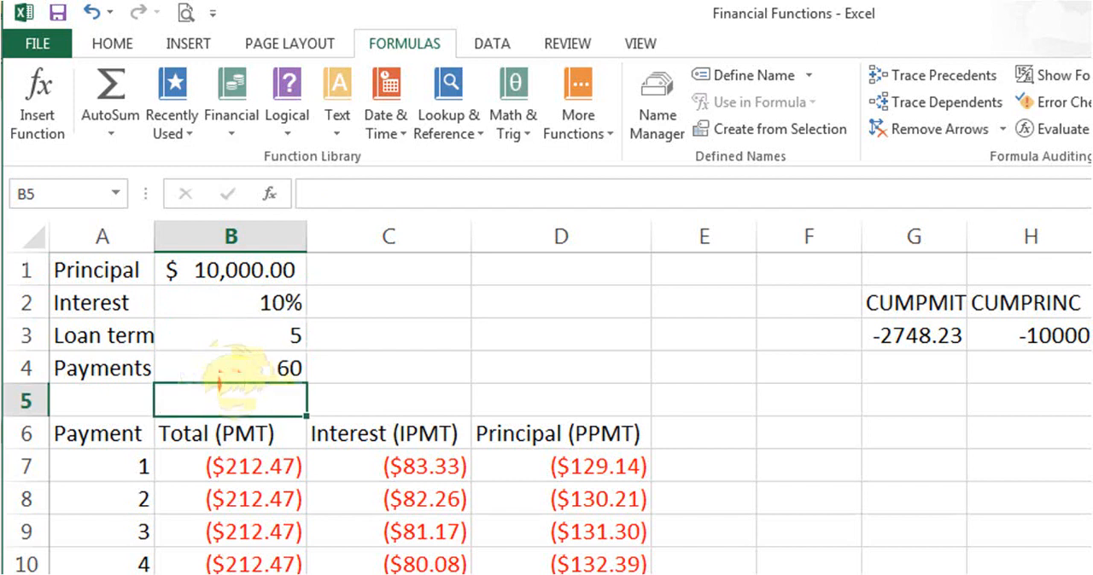
click(227, 368)
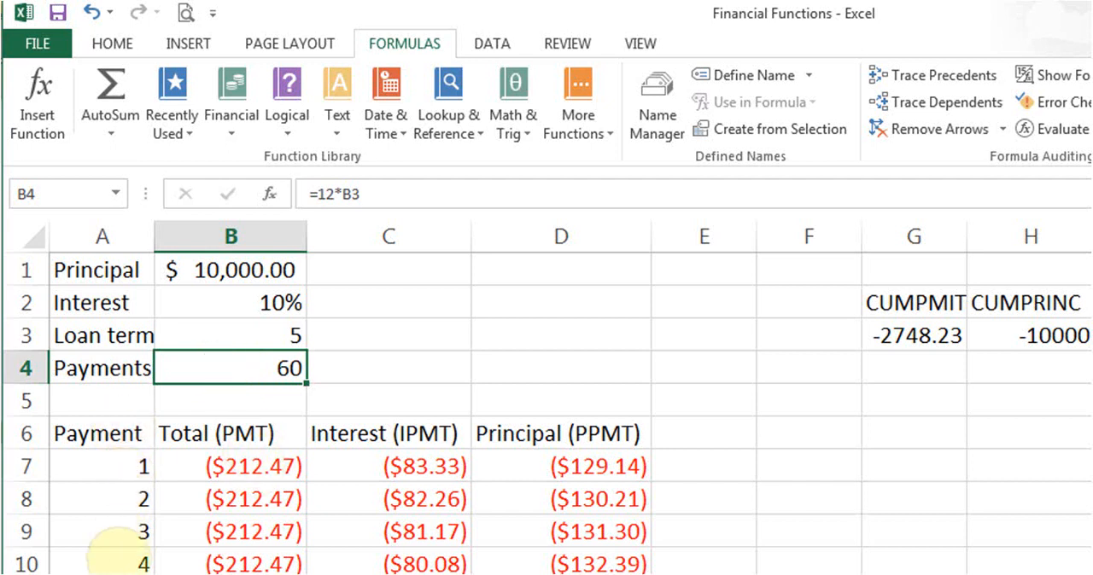
scroll(1006, 553, down, 17)
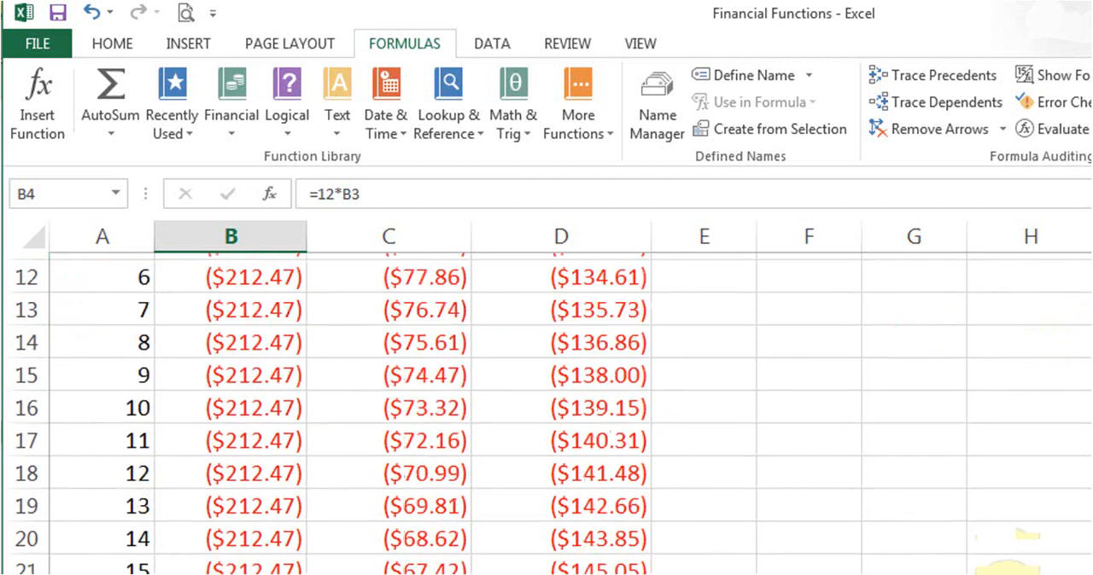
scroll(775, 455, up, 17)
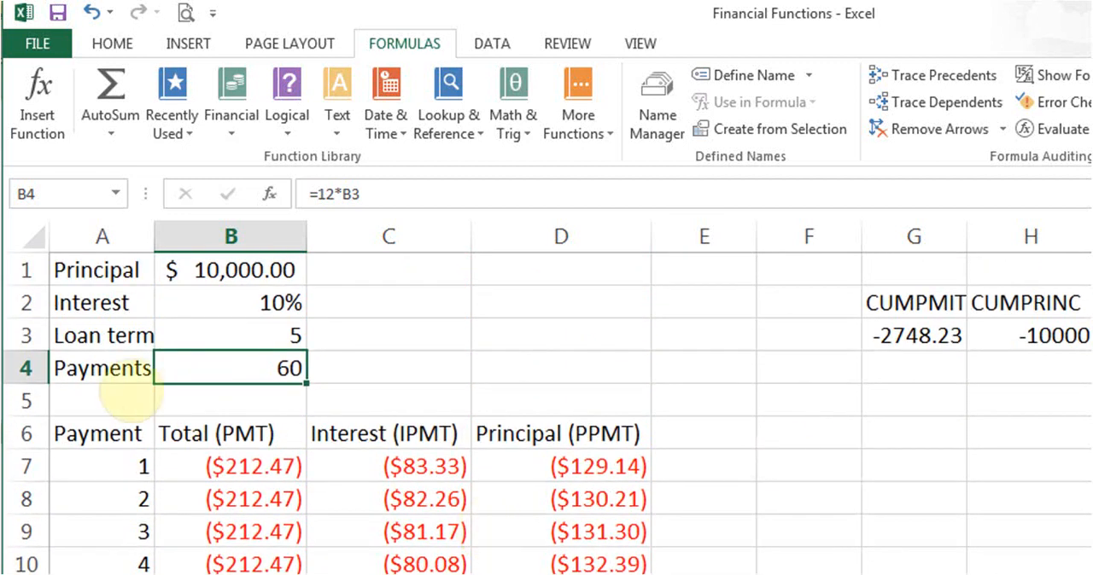
drag(111, 465, 98, 499)
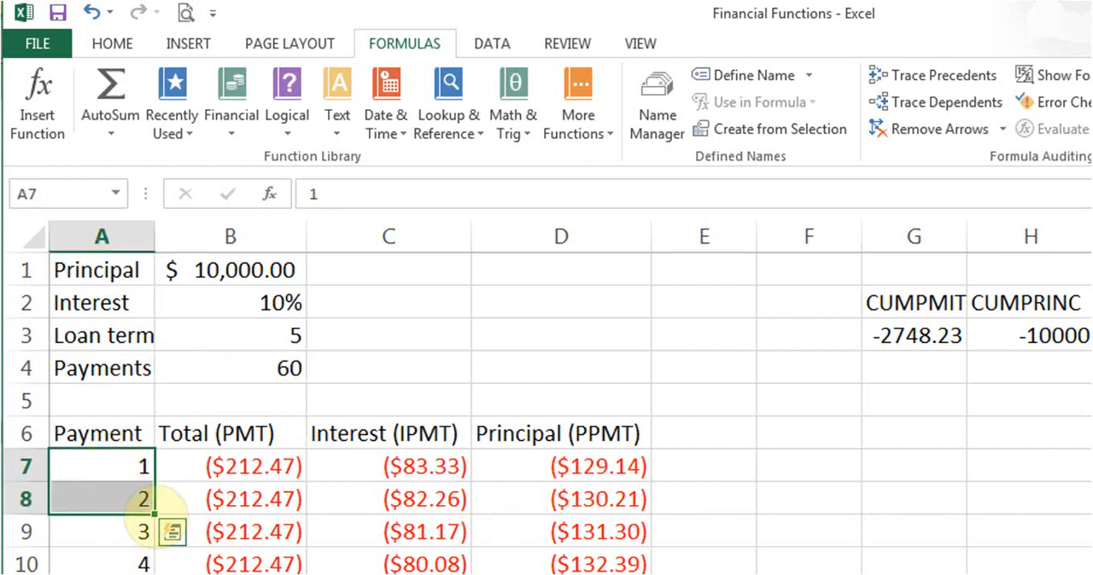
click(106, 463)
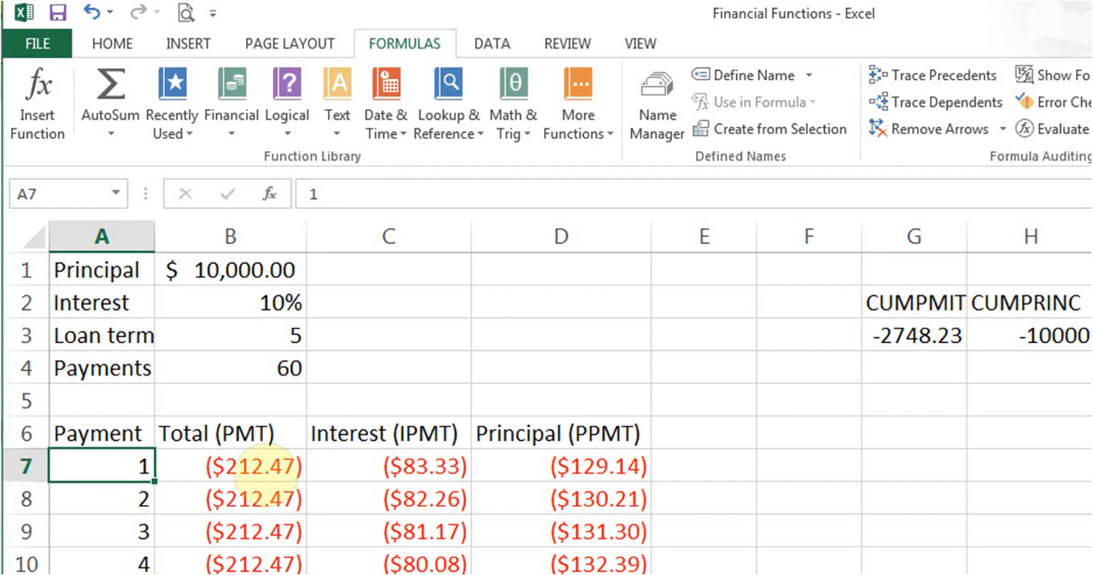
- Select the first total payment in B7 and look up PMT among the financial functions to read its description
click(261, 468)
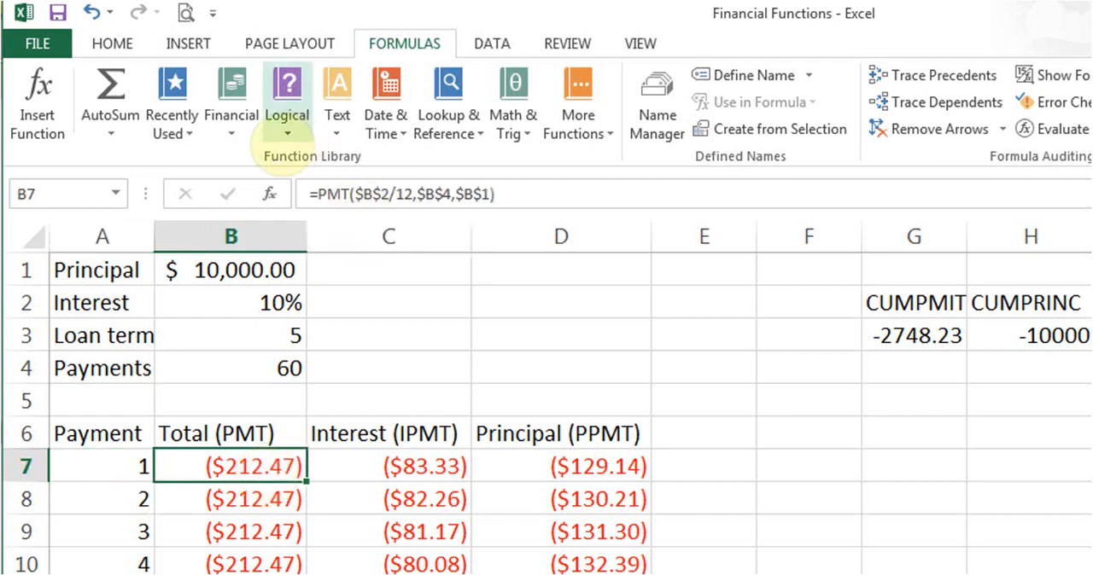
click(229, 128)
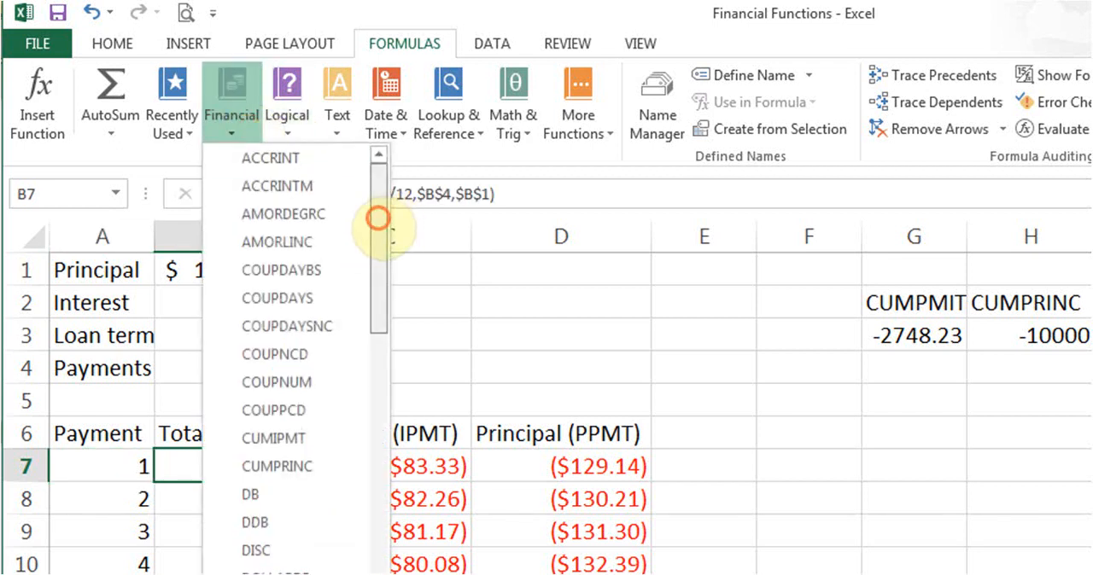
drag(376, 219, 377, 434)
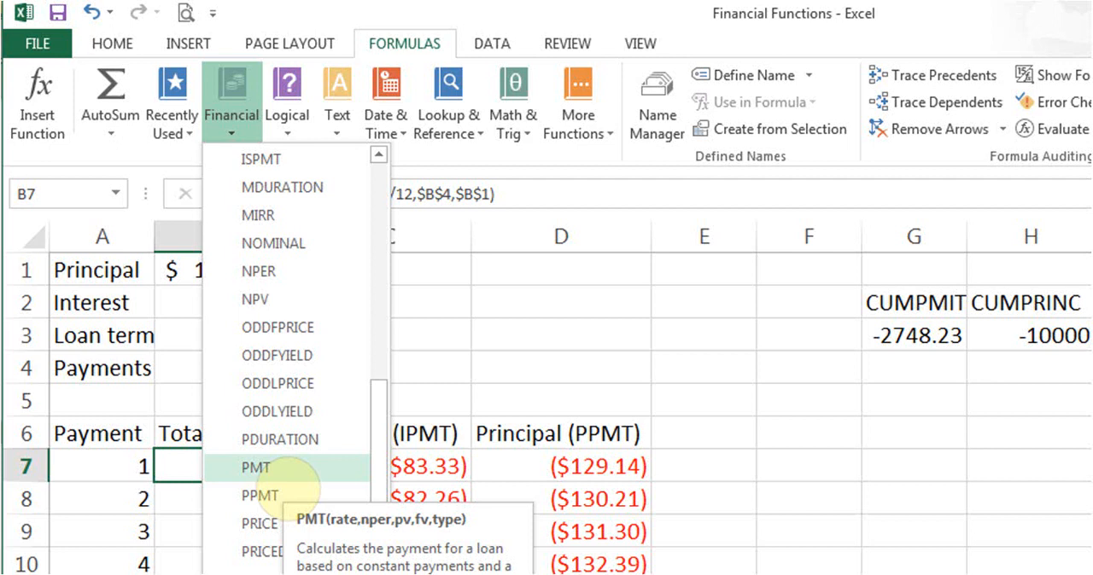
click(176, 470)
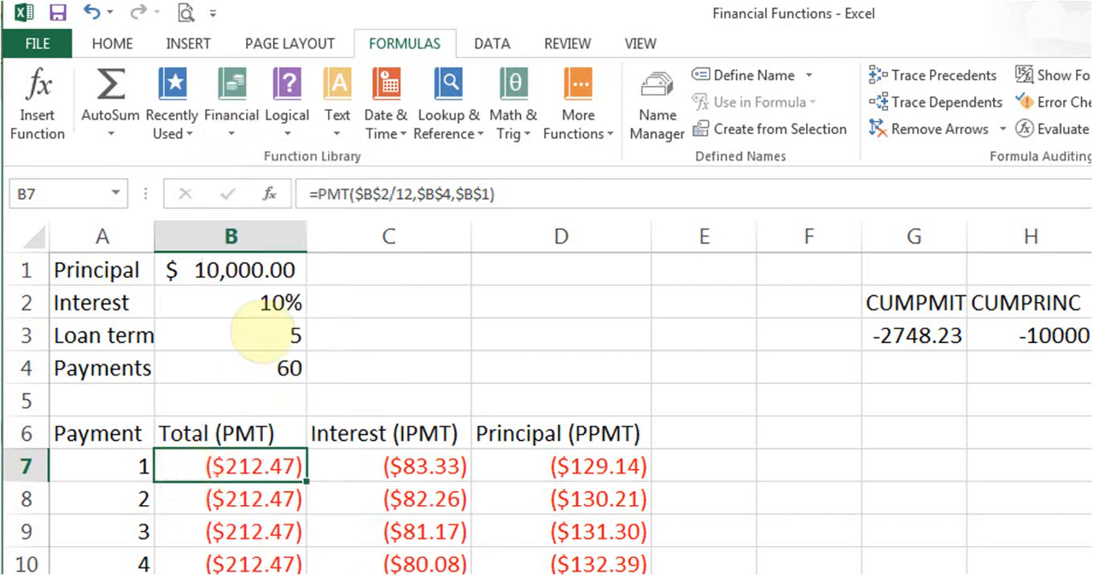
- Review the Rate, Nper and Pv arguments of the PMT formula in B7 and close its function arguments
click(269, 194)
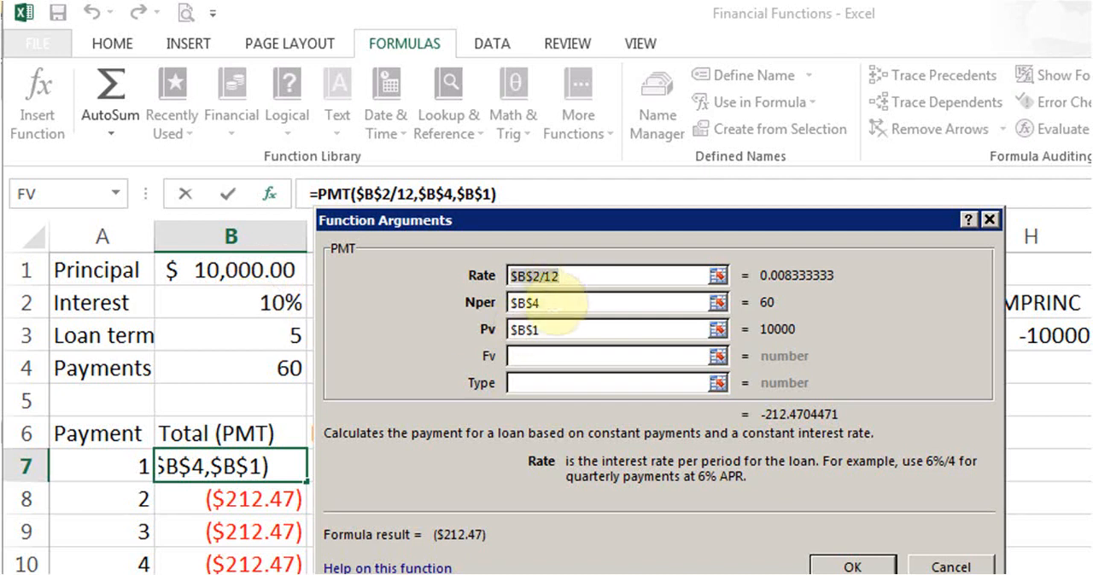
click(553, 303)
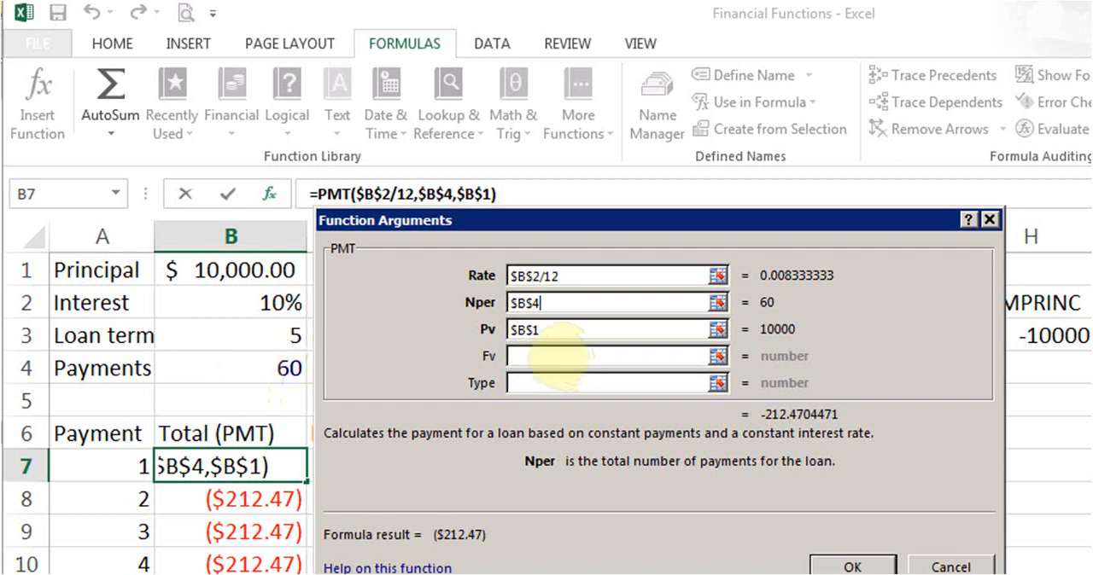
click(568, 335)
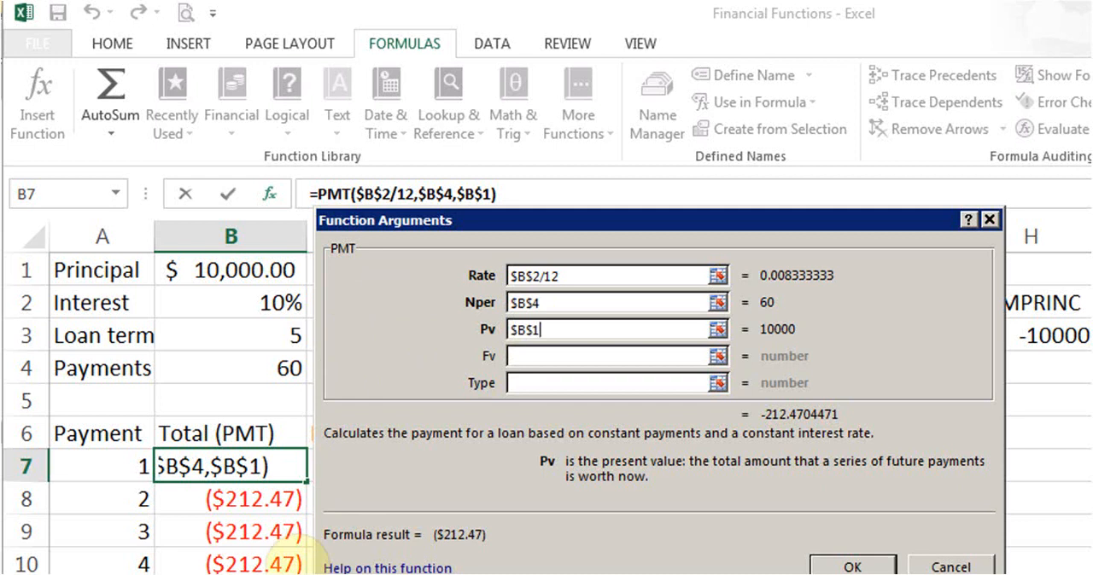
text(,)
click(836, 562)
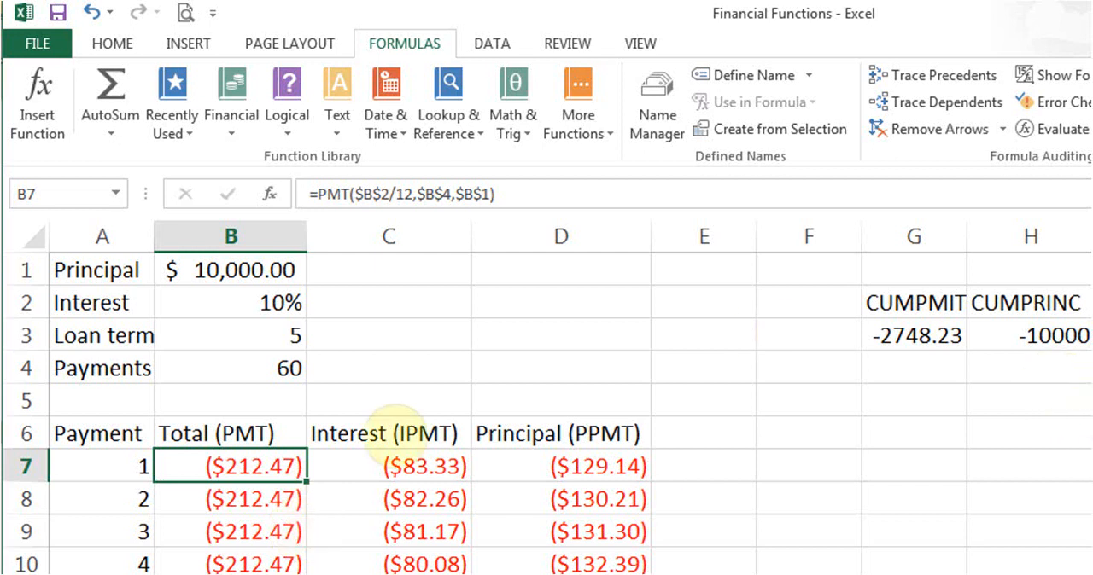
- Compare the PMT formulas for the first three payments in B7, B8 and B9
click(261, 500)
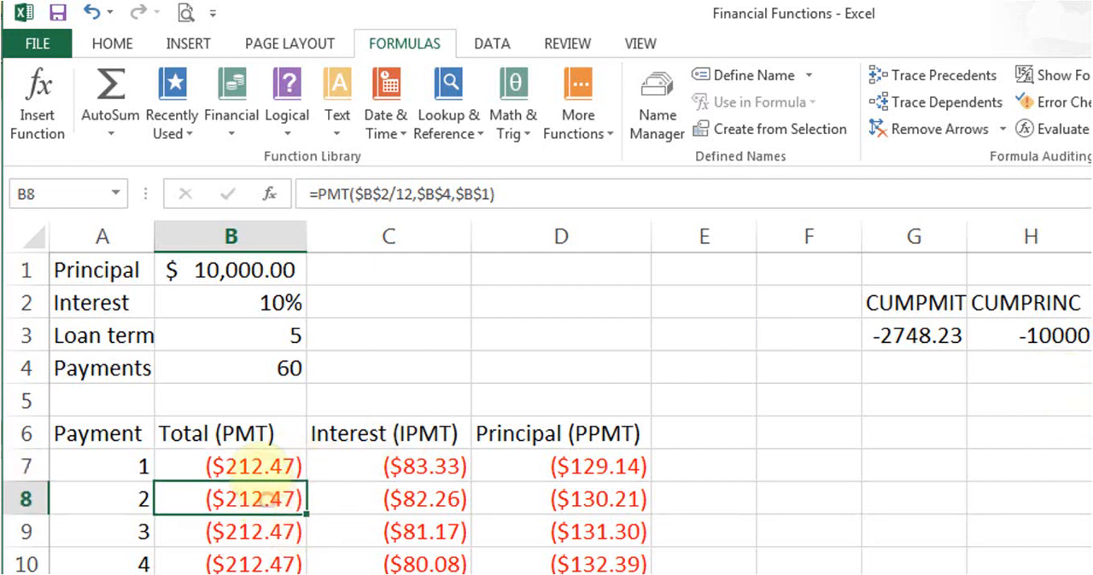
click(258, 470)
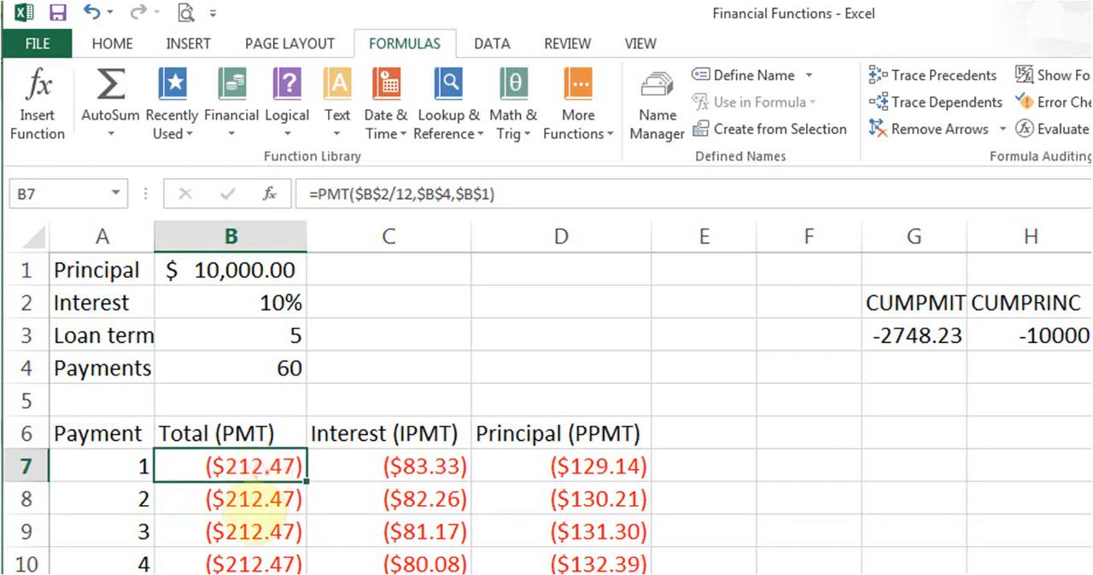
click(263, 502)
click(254, 531)
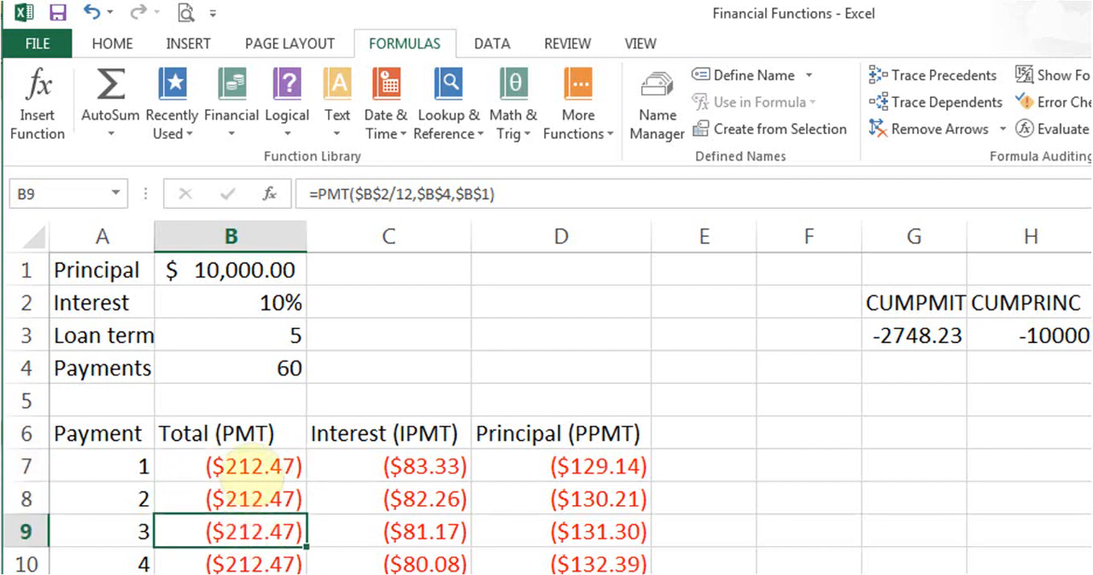
click(256, 467)
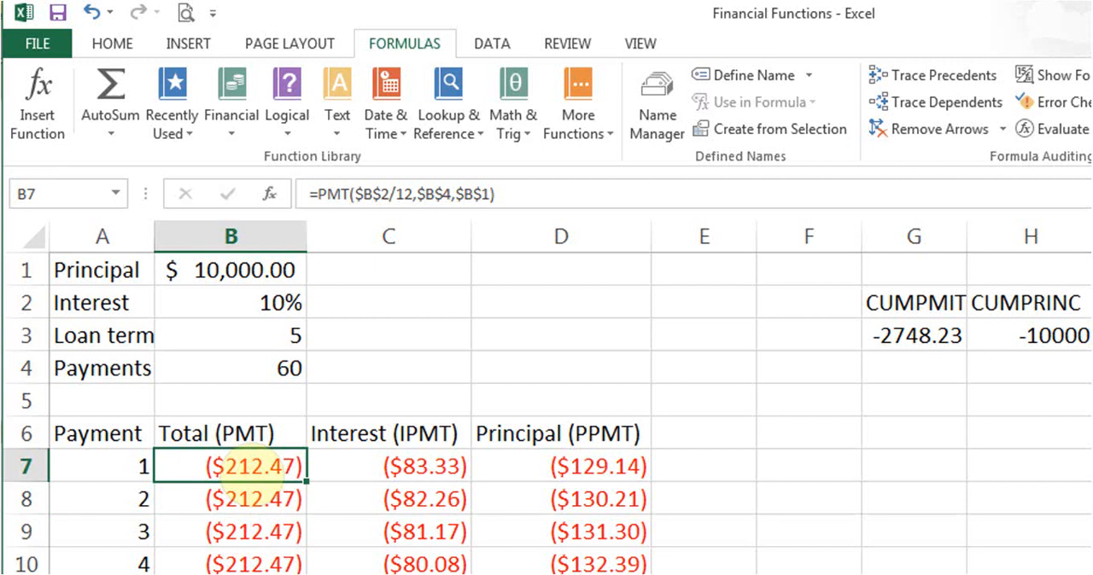
- Look up IPMT among the financial functions for the interest in C7, and view the PPMT formula in D7
click(384, 495)
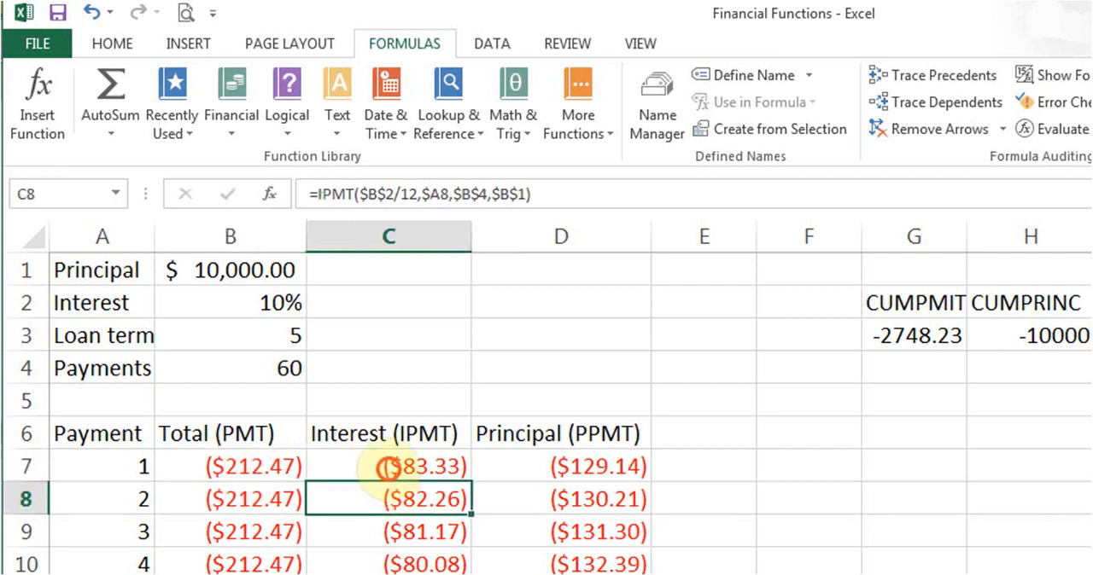
click(382, 468)
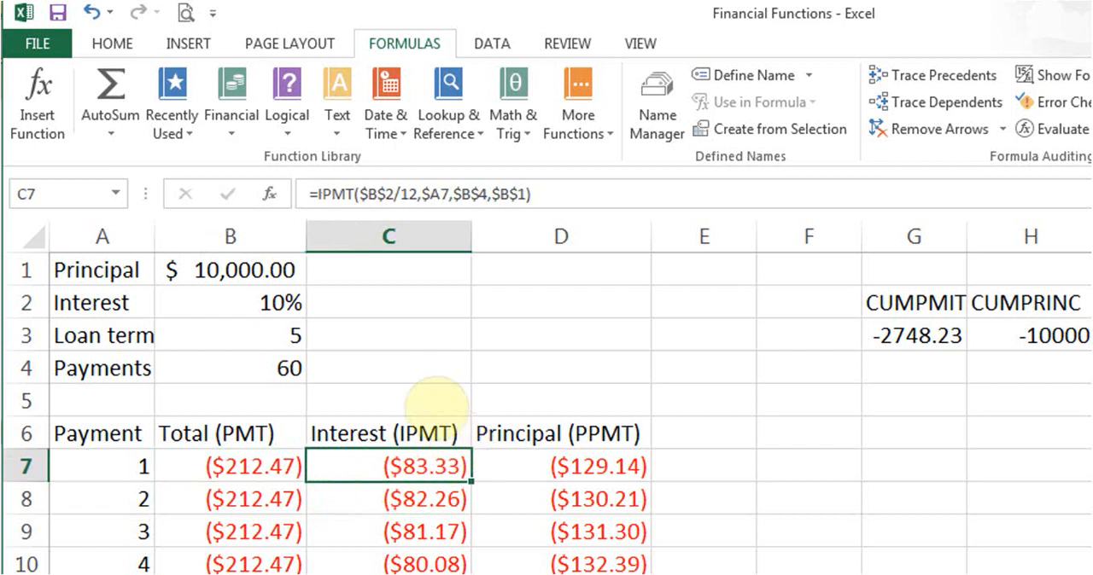
click(235, 130)
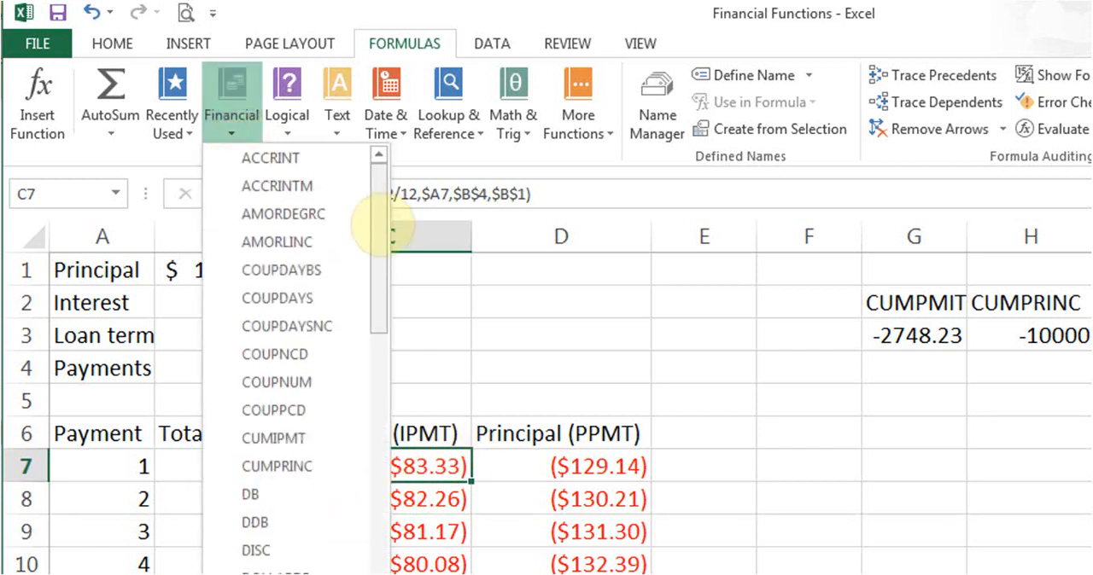
drag(378, 219, 385, 330)
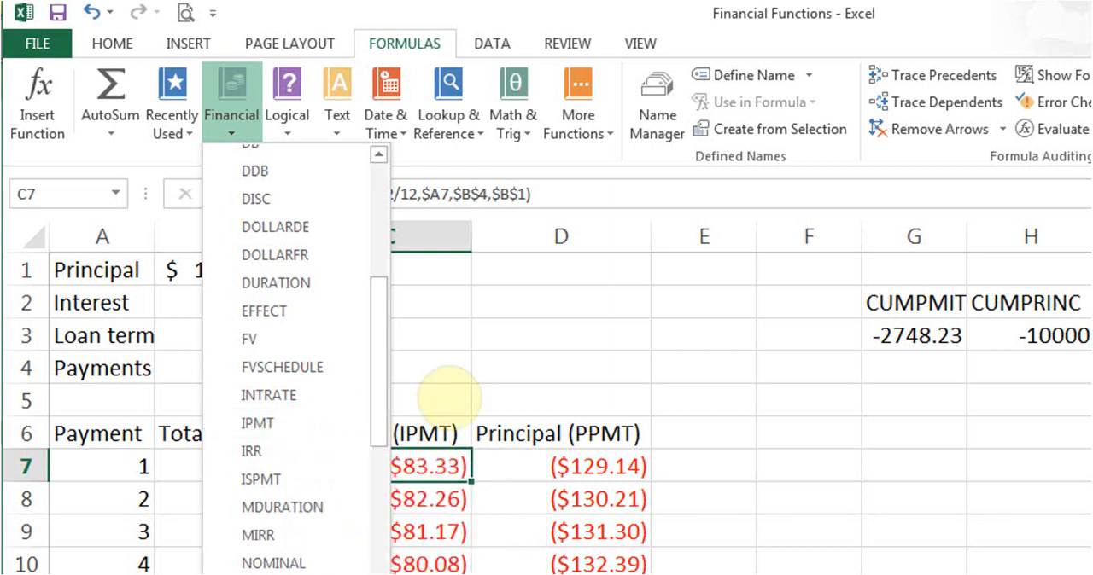
click(444, 389)
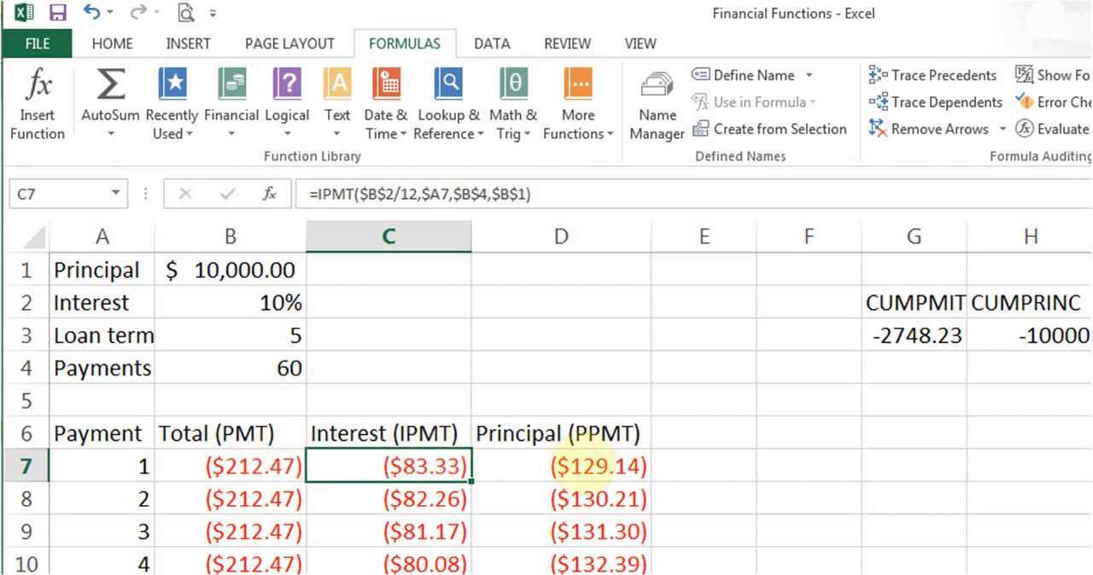
click(603, 465)
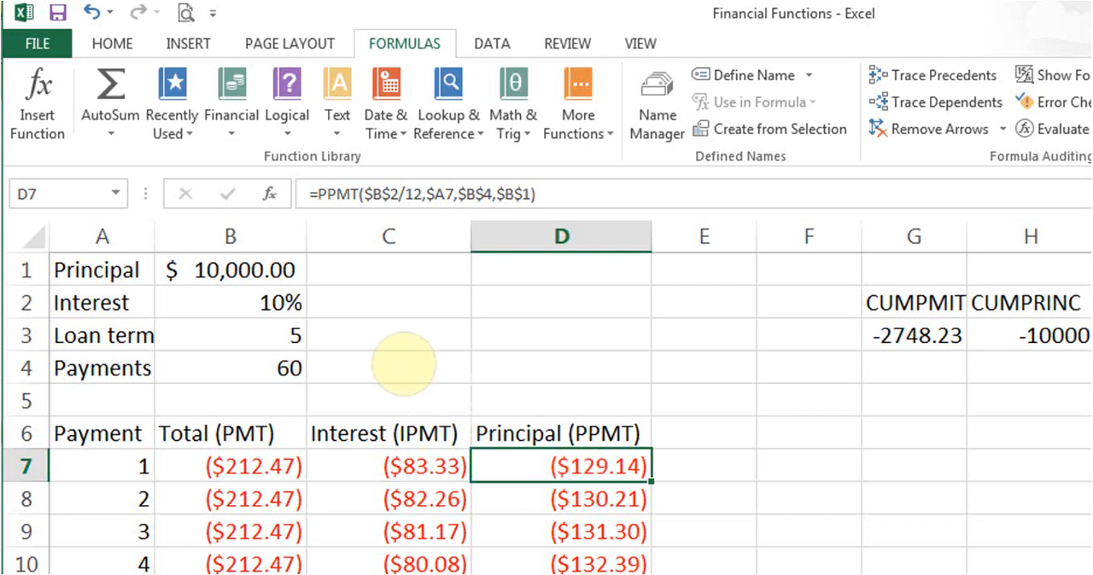
- Open the function arguments of the IPMT formula in C7 and review its Rate and Per arguments
click(372, 465)
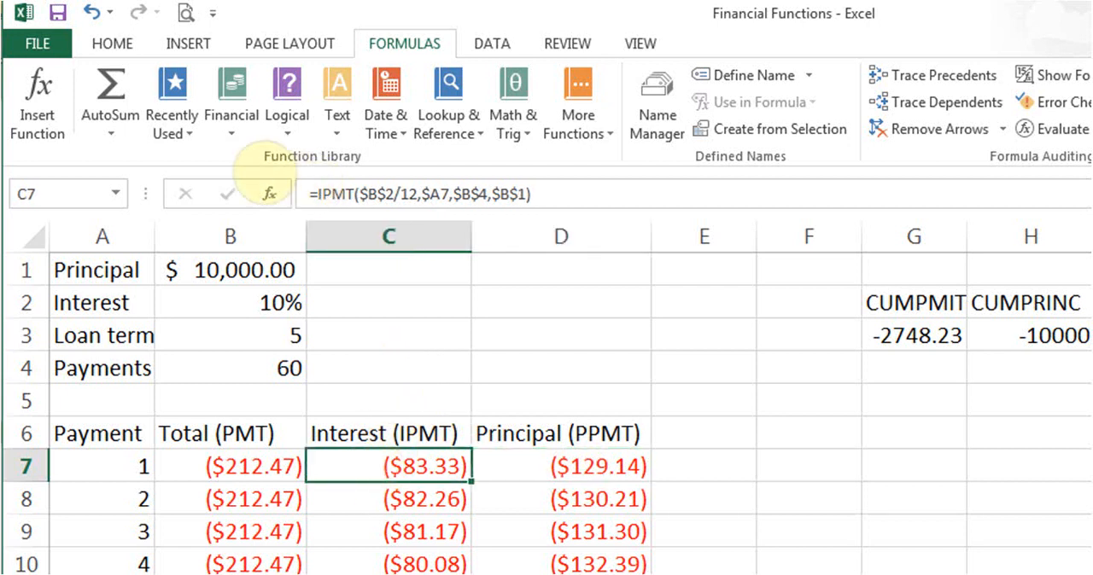
click(270, 193)
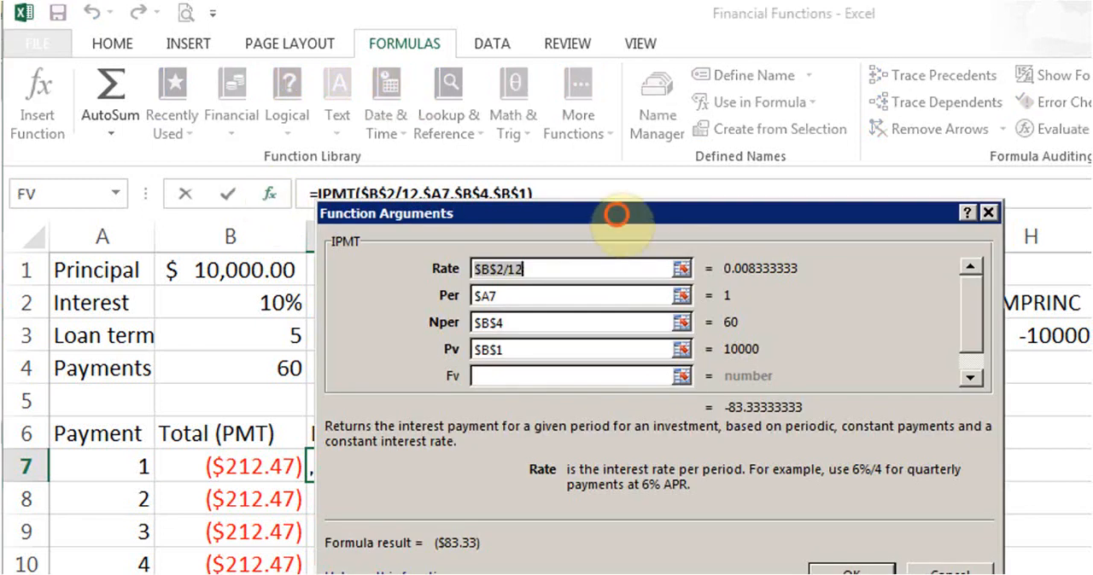
drag(610, 220, 636, 226)
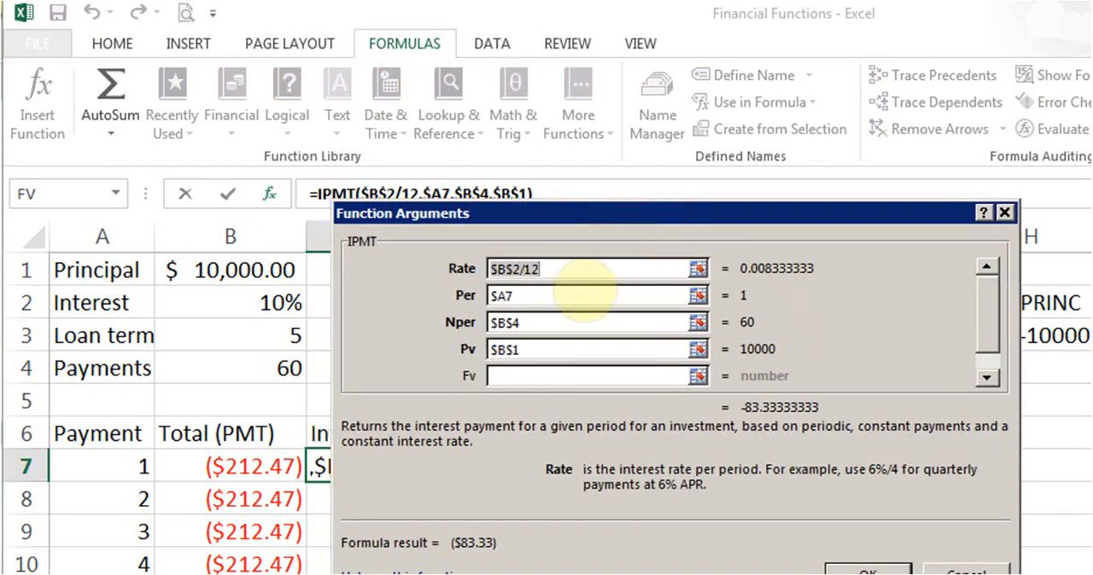
click(536, 270)
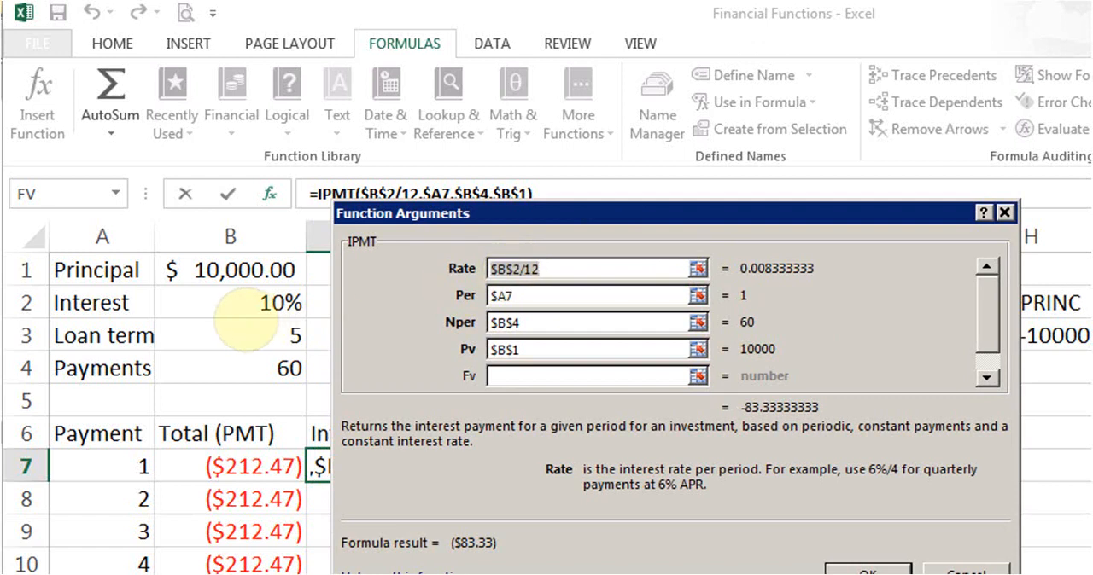
click(508, 270)
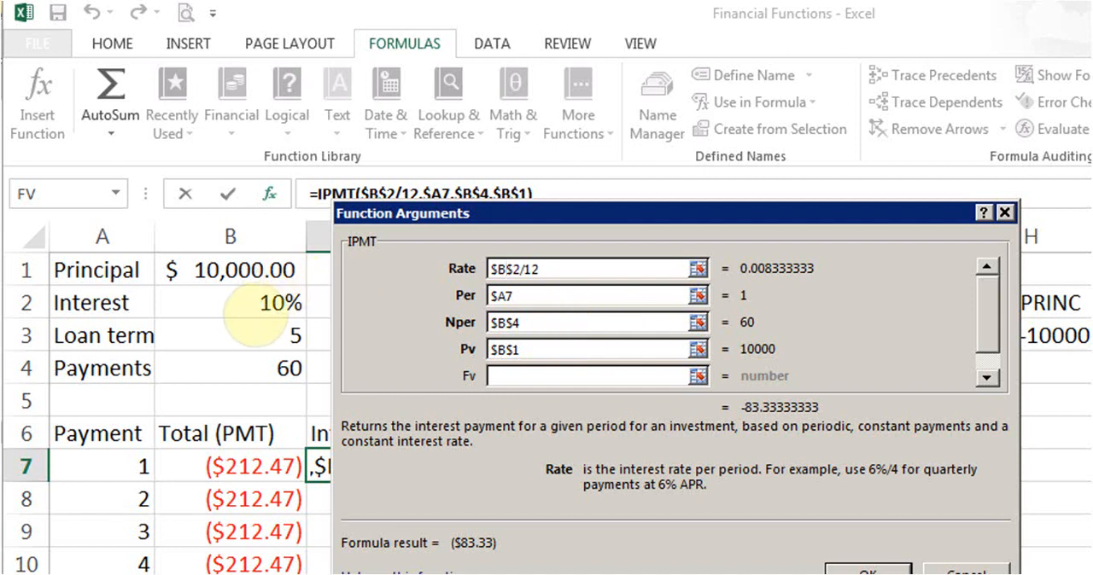
click(550, 292)
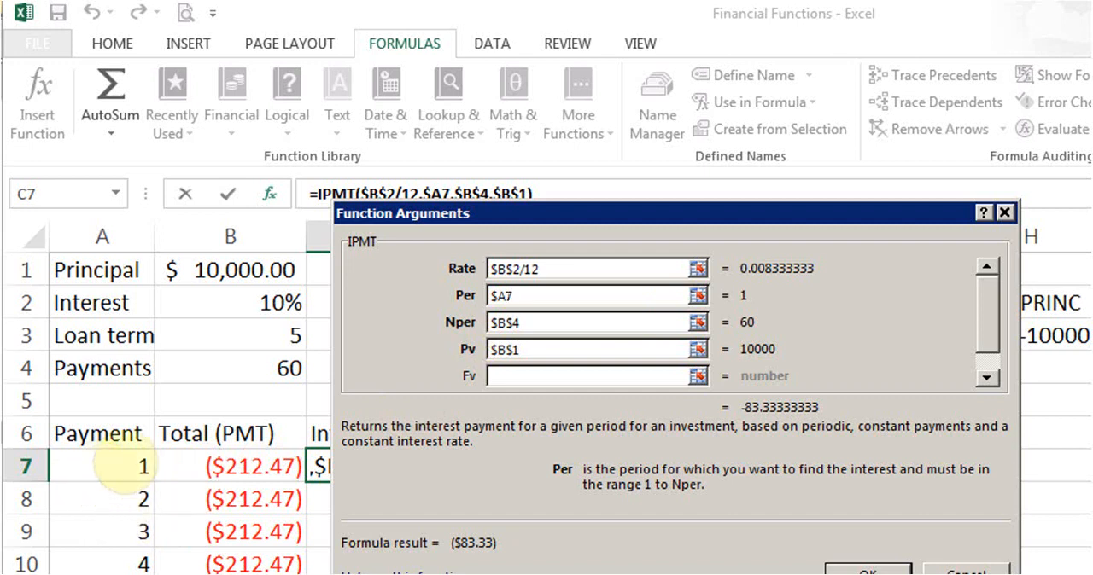
key(Tab)
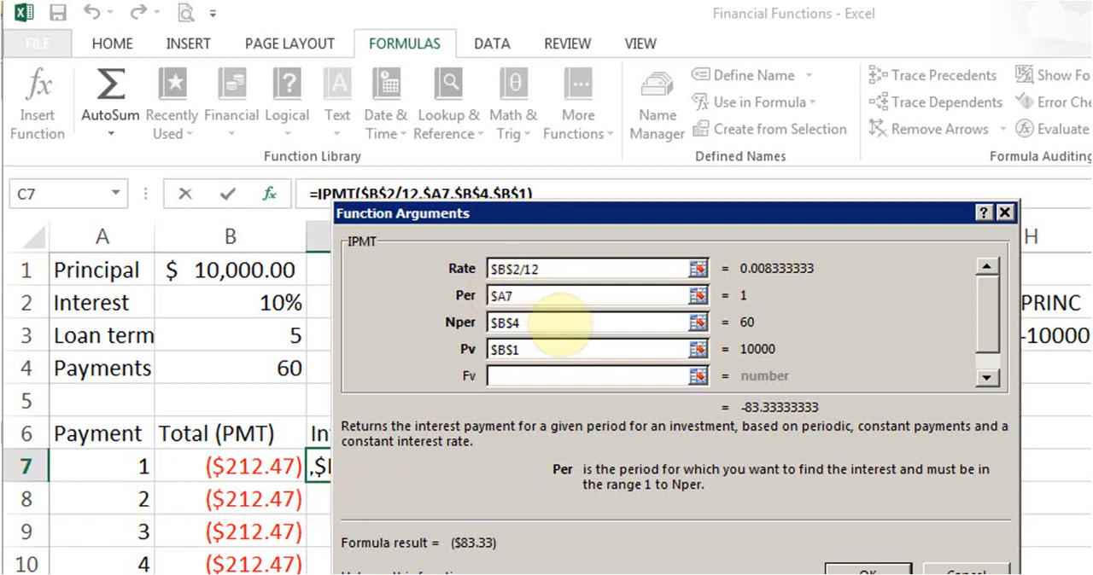
- Review the Nper, Pv, Fv and Type arguments of the IPMT formula, then close its function arguments with C7 selected
click(557, 324)
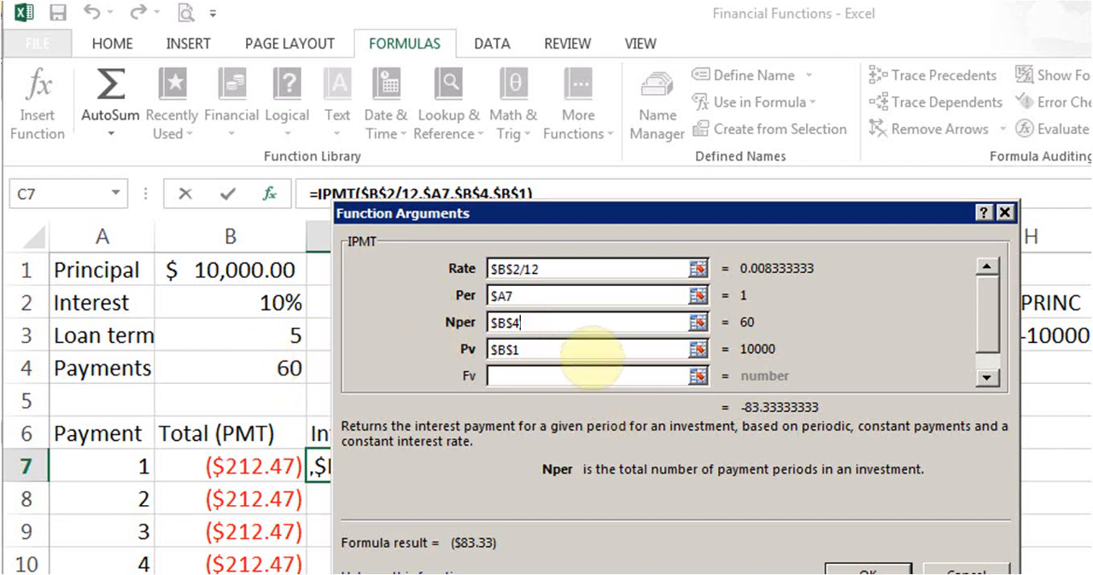
click(587, 349)
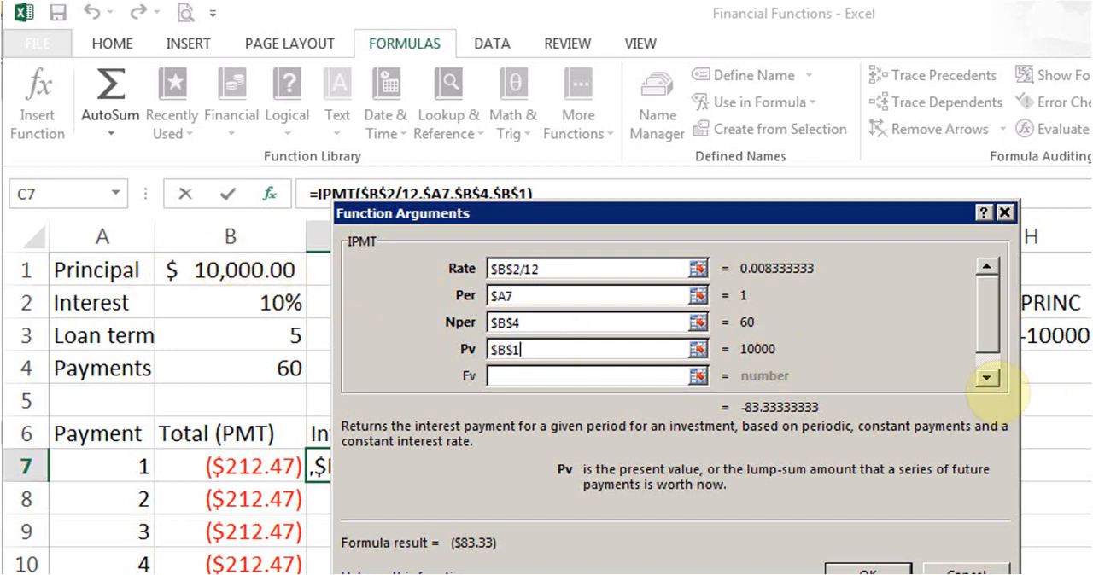
click(989, 379)
drag(990, 334, 987, 340)
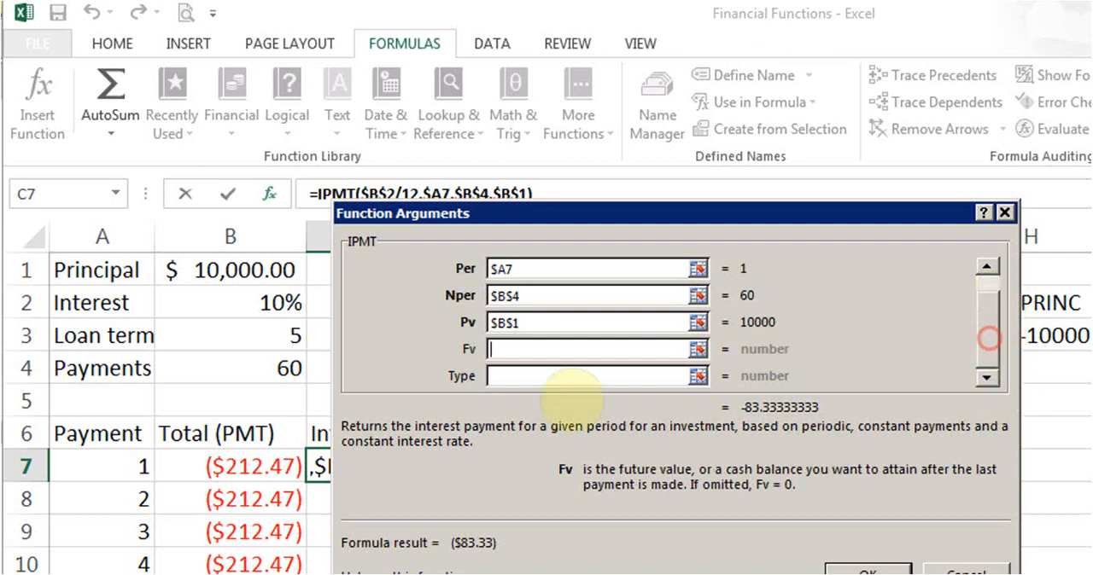
click(594, 375)
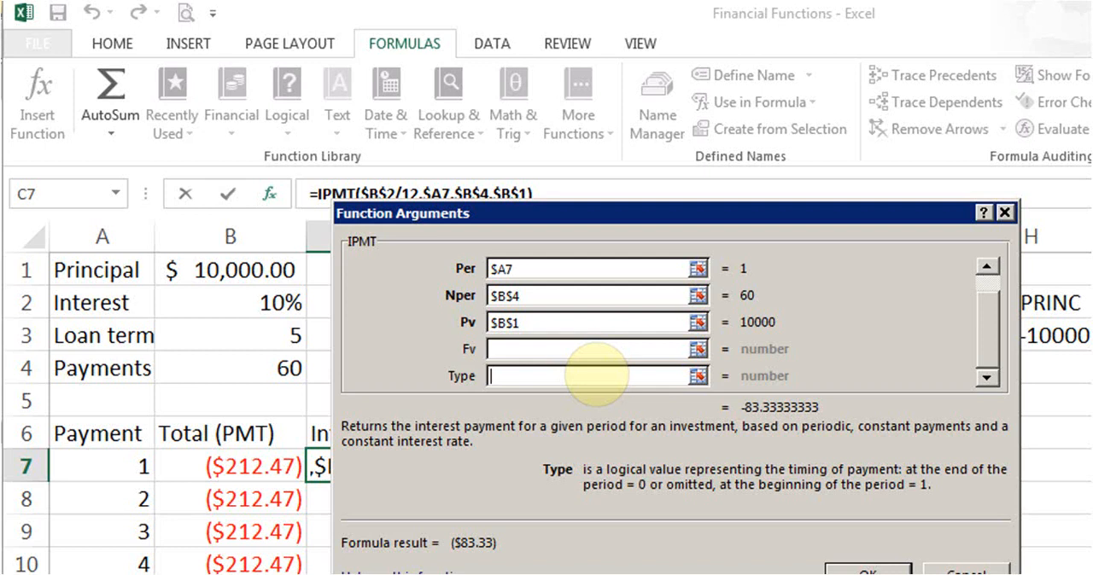
text(1)
click(862, 570)
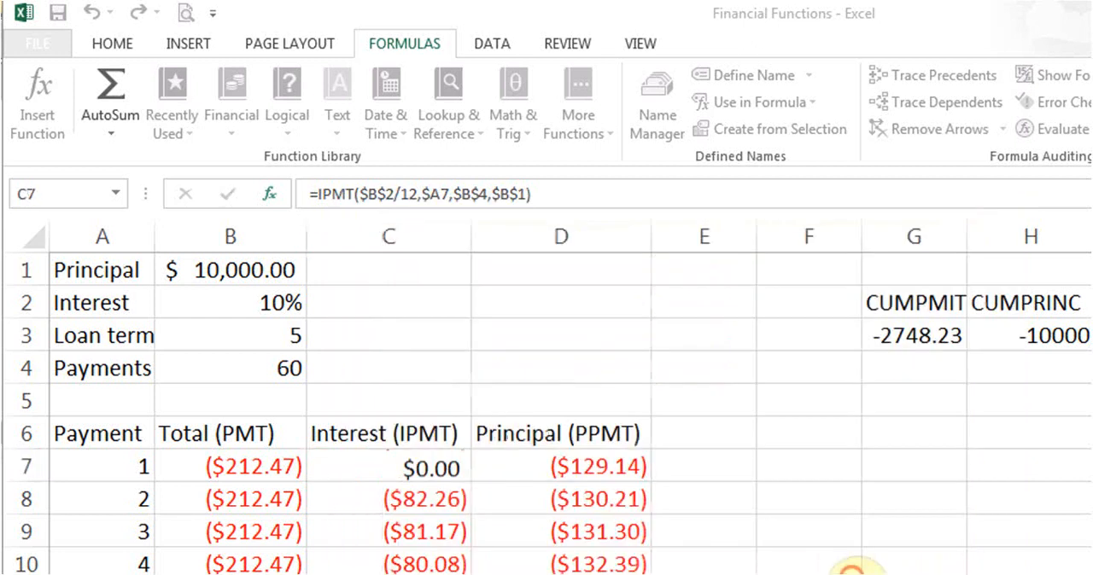
click(410, 466)
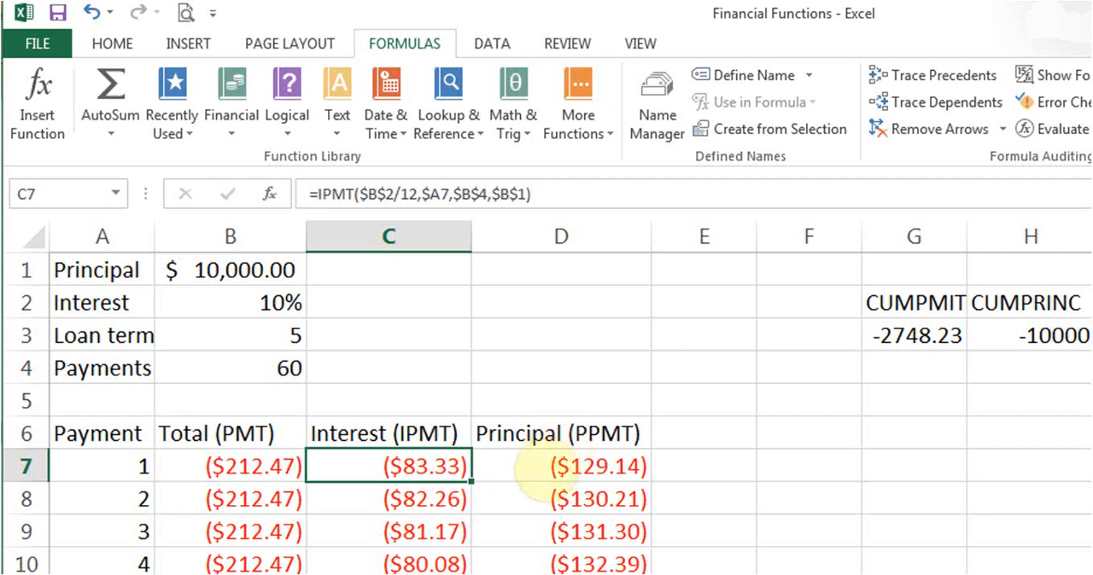
- Select the first principal payment in D7 and look up PPMT among the financial functions
click(543, 470)
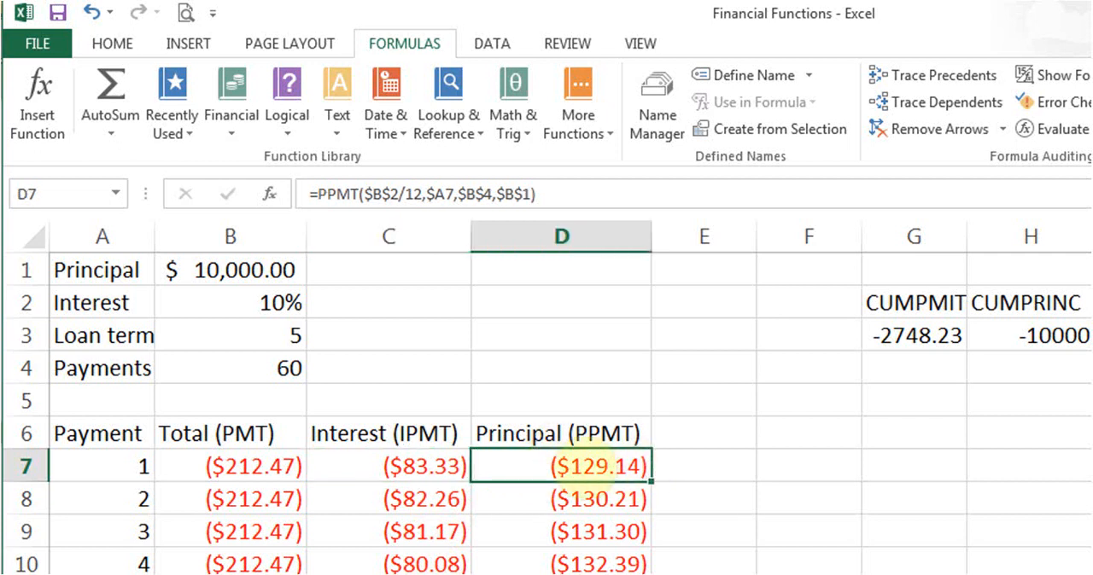
click(224, 127)
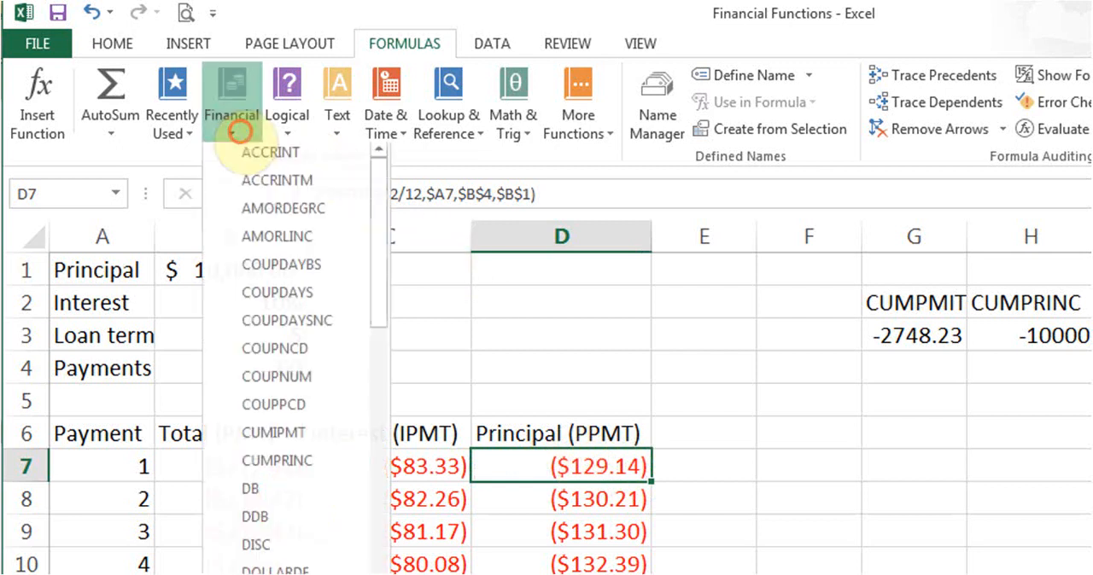
drag(378, 190, 388, 458)
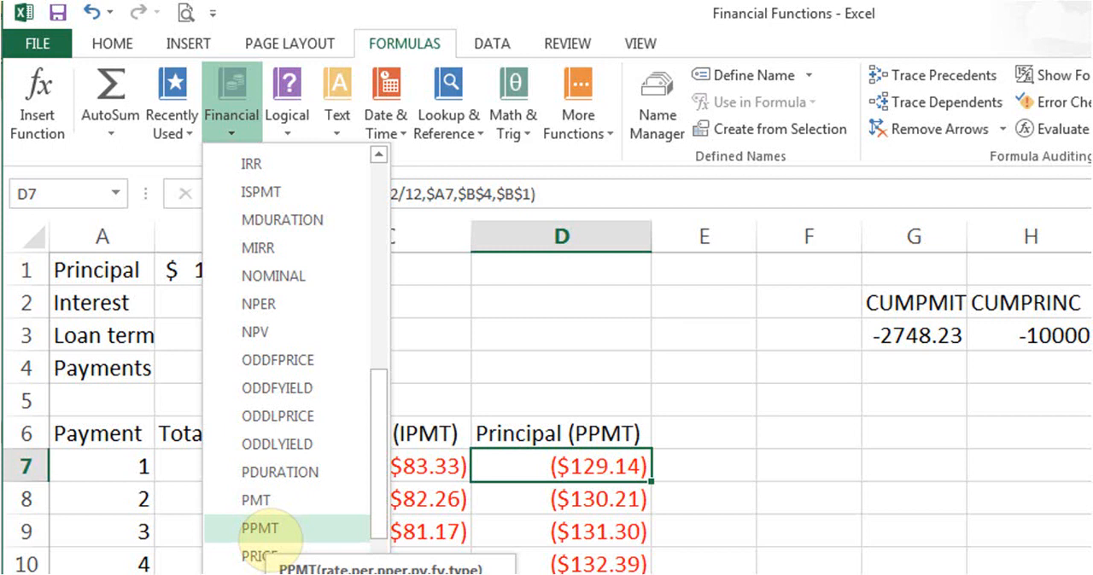
click(514, 449)
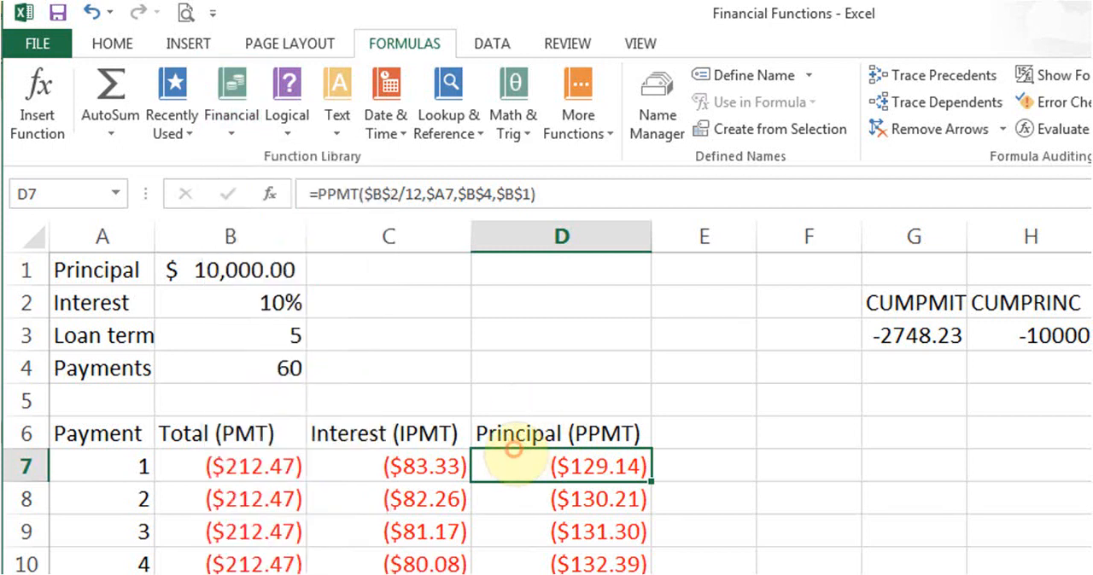
- Review the Rate, Per, Nper and Pv arguments of the PPMT formula in D7, then close its function arguments
click(270, 194)
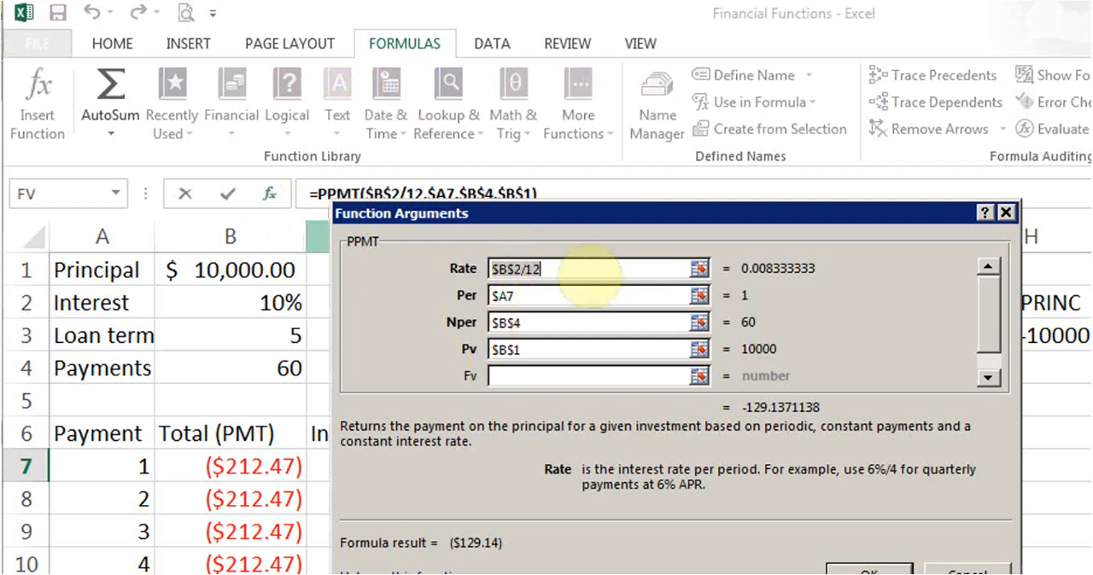
click(587, 275)
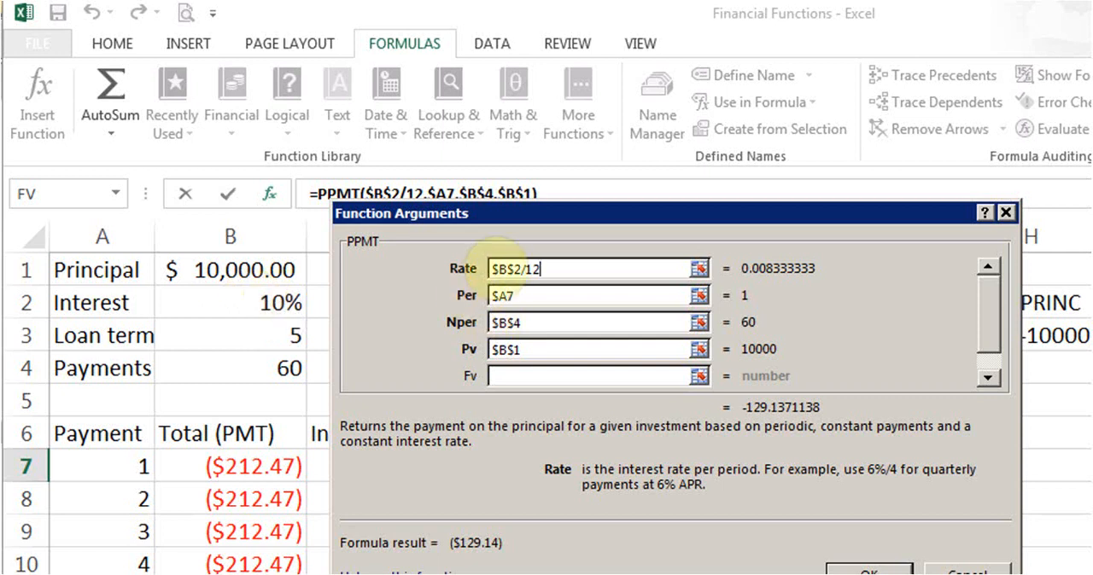
click(533, 296)
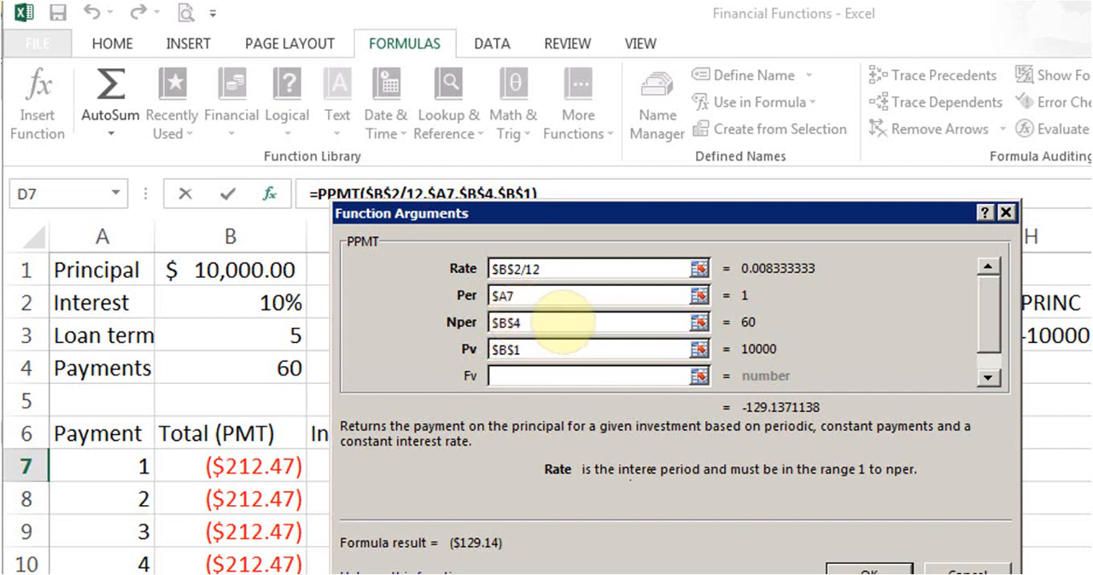
click(559, 321)
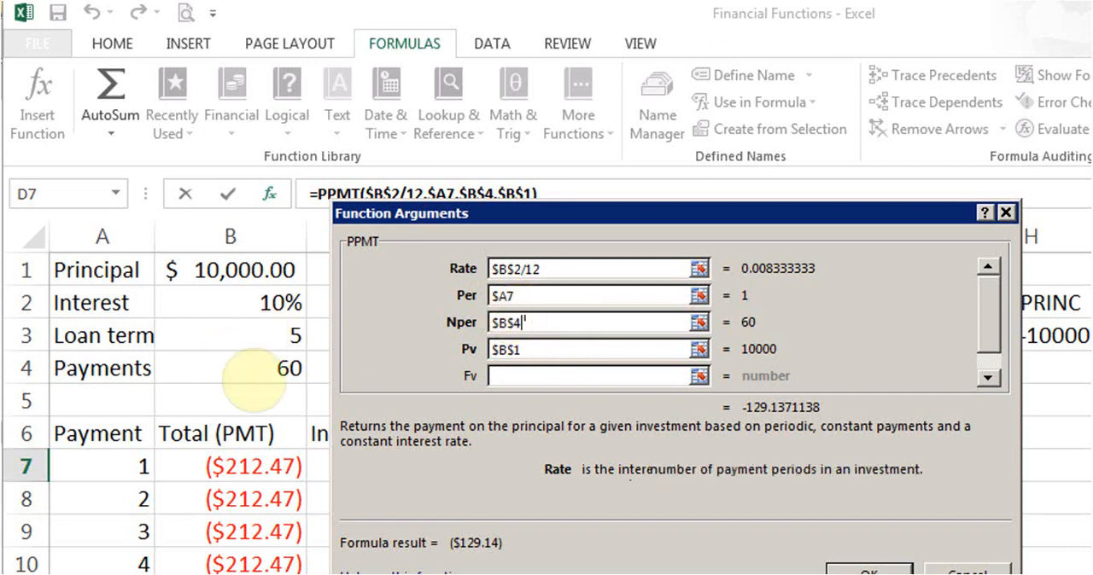
click(543, 351)
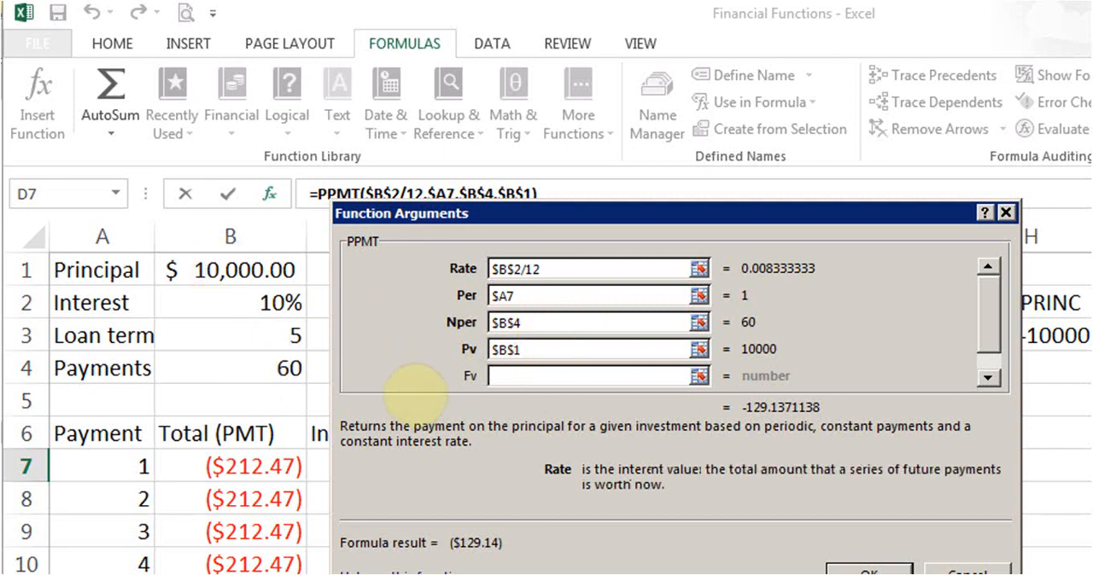
click(866, 569)
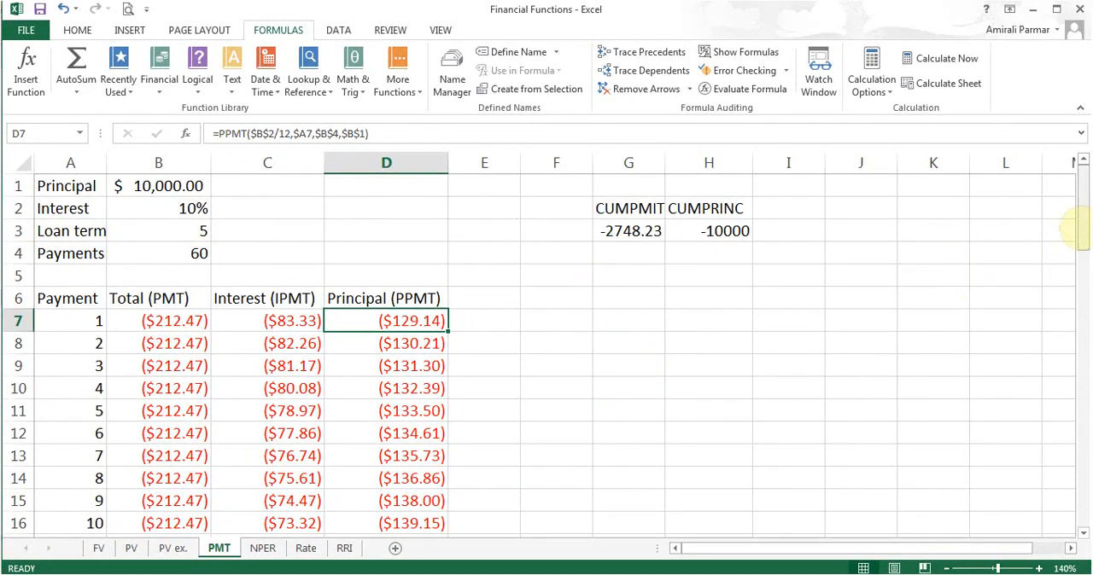
- View the SUM formulas in row 67 for the principal, interest and total payment columns
drag(1081, 219, 1081, 530)
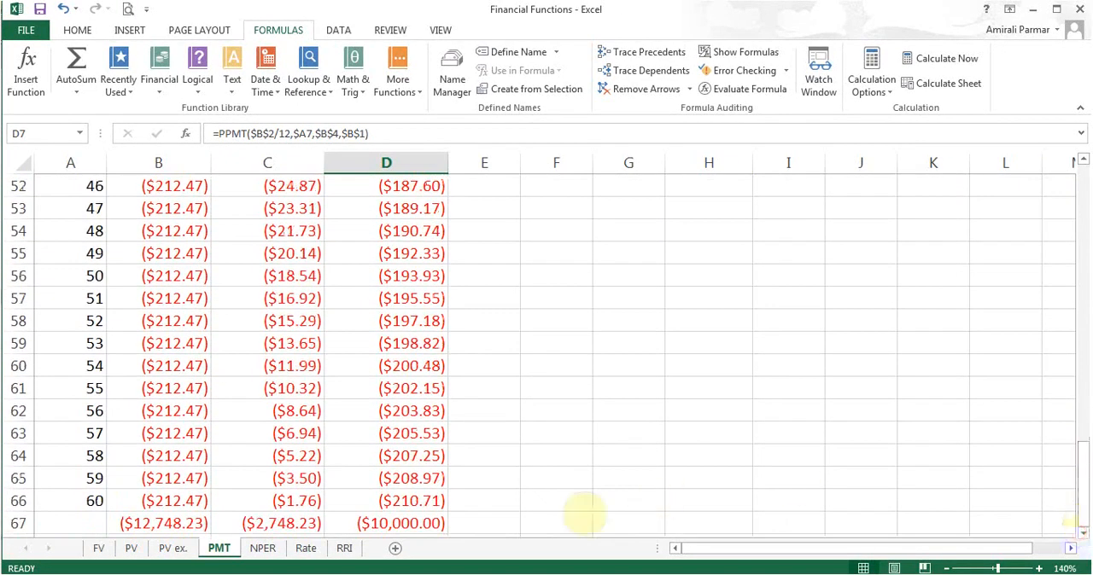
click(440, 529)
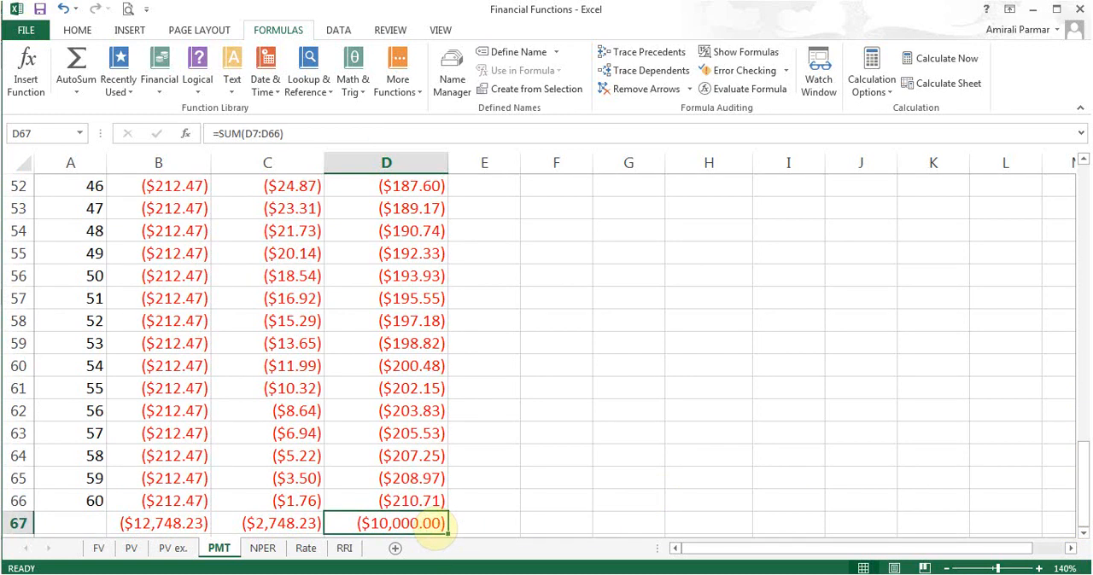
click(282, 522)
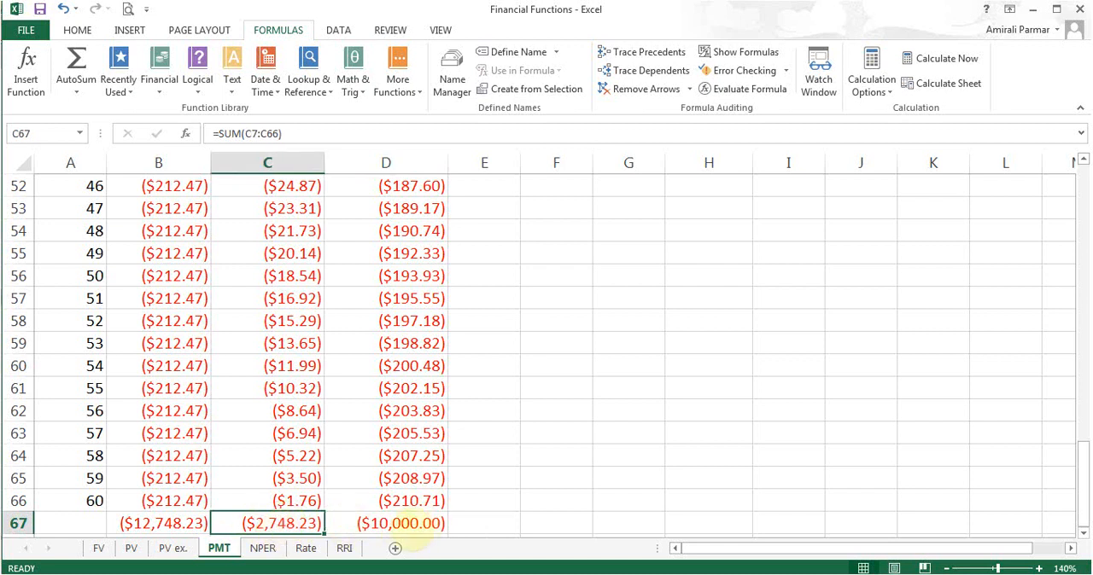
click(162, 523)
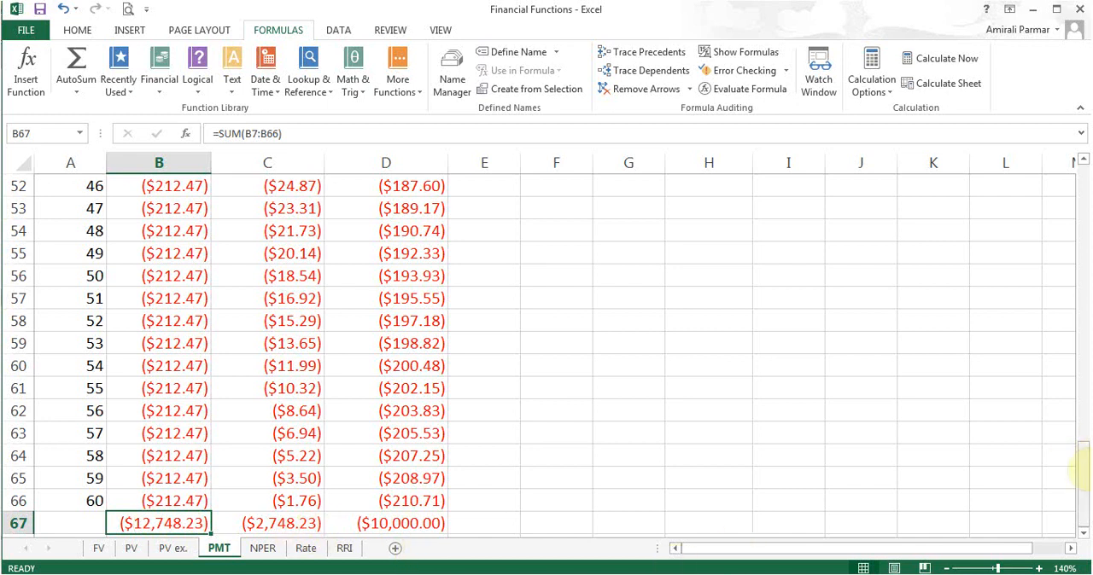
- View the cumulative interest and principal formulas in G3 and H3, and look up CUMIPMT among the financial functions
drag(1083, 468, 1082, 190)
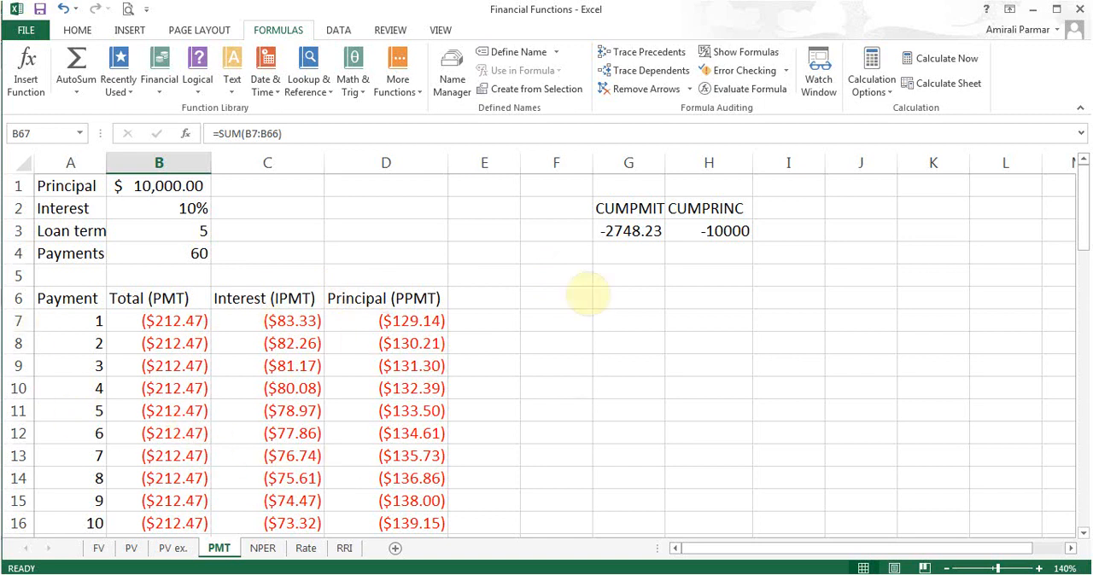
click(630, 230)
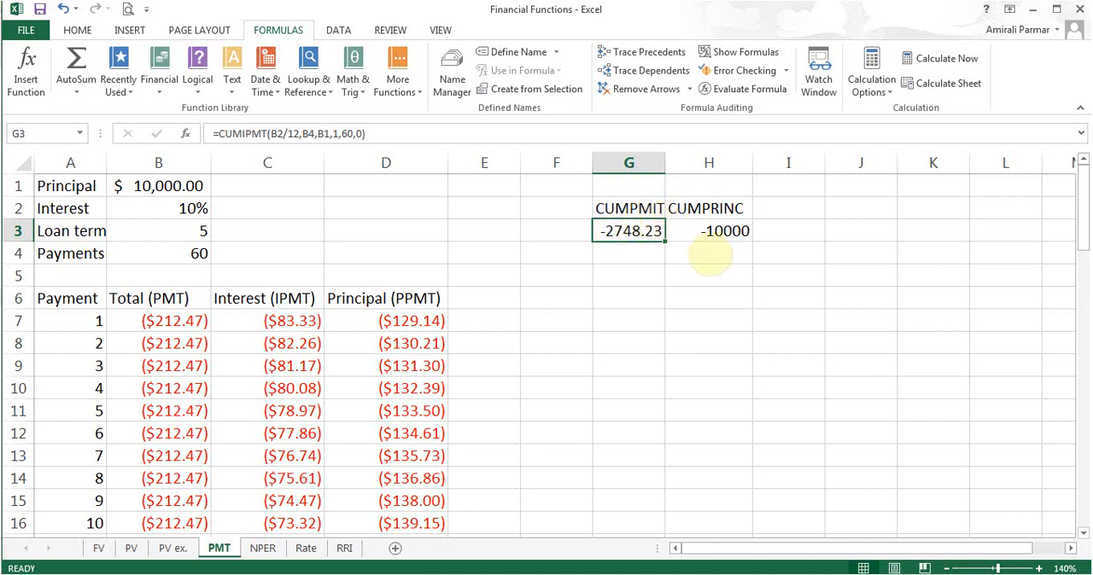
click(708, 234)
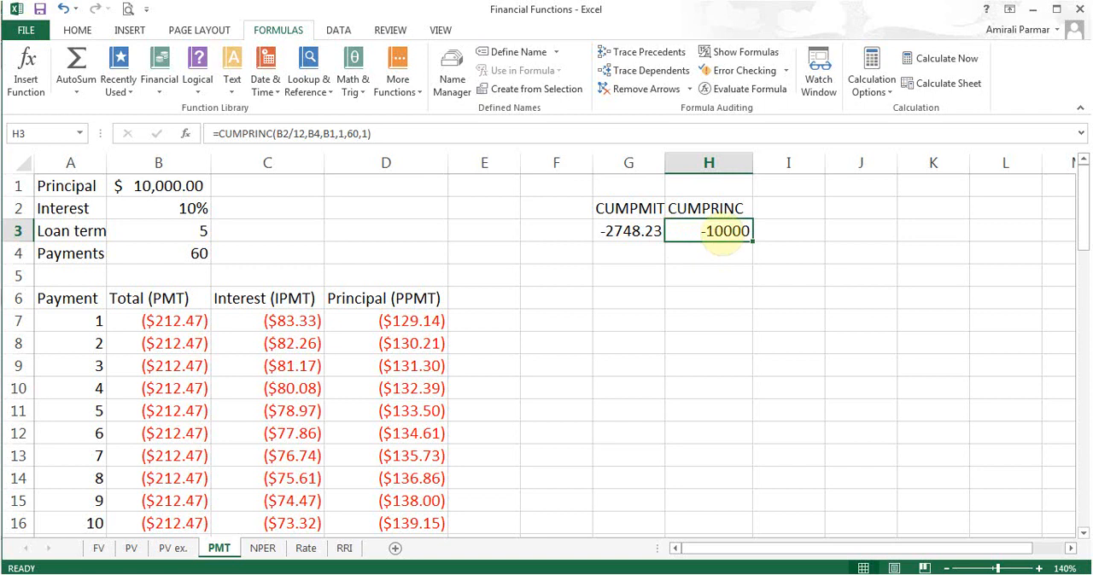
click(626, 232)
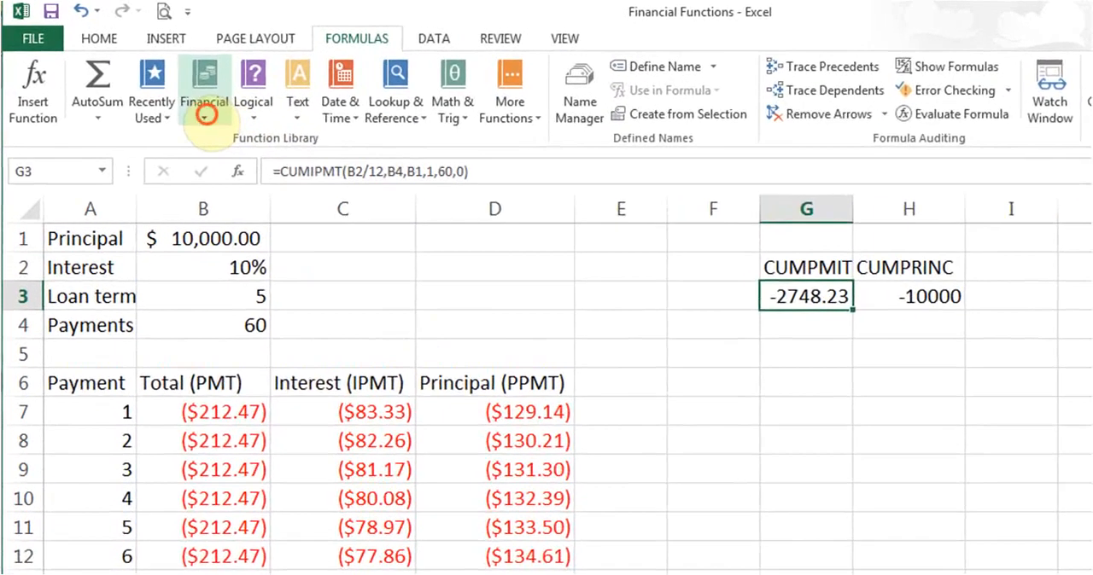
click(170, 76)
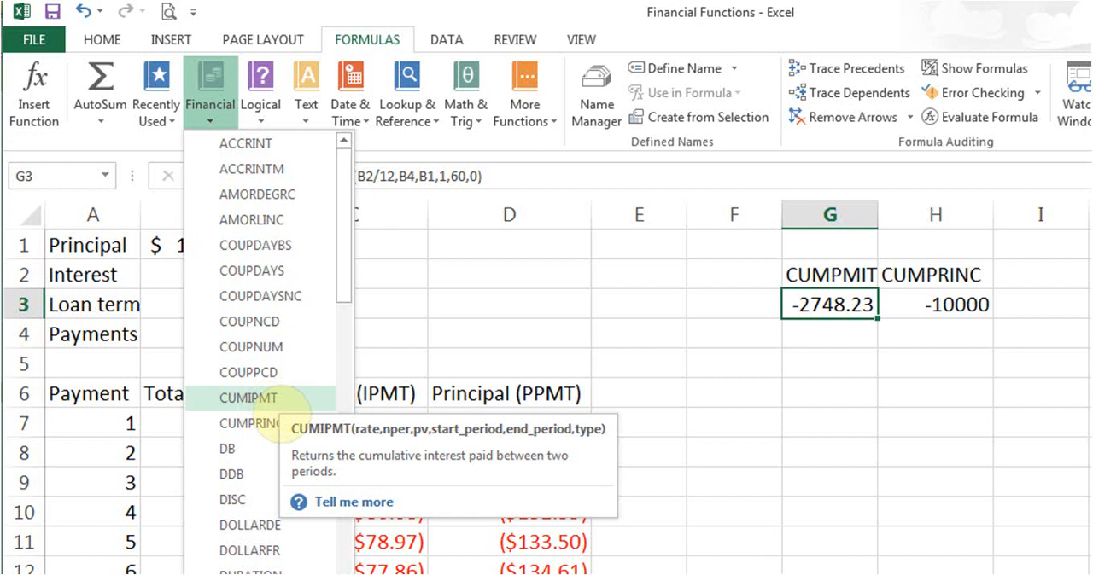
click(789, 304)
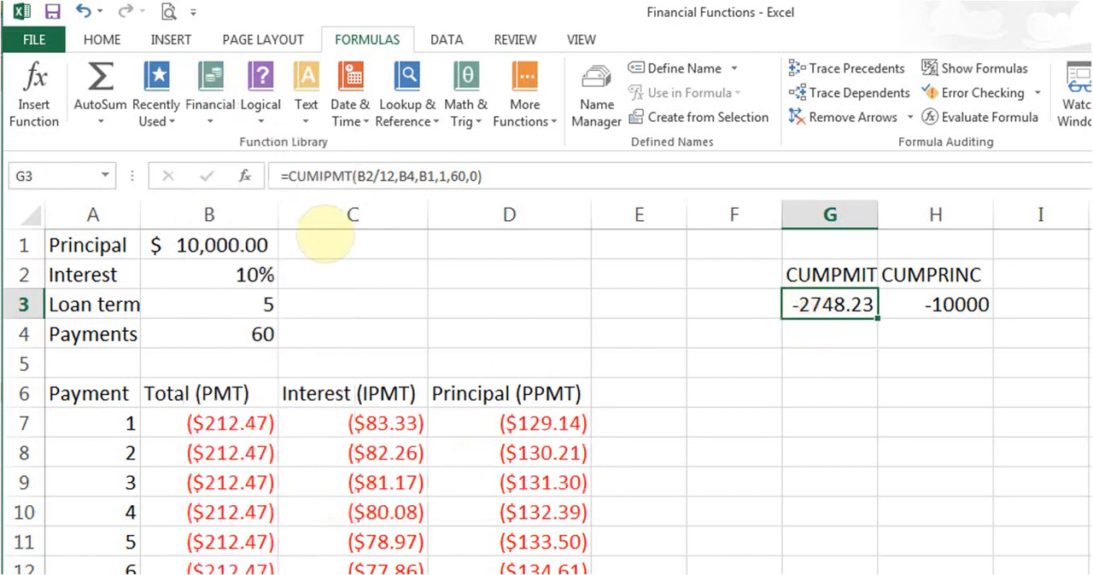
- Open the function arguments of the CUMIPMT formula in G3 and review its Rate, Nper, Pv and Start_period arguments
click(244, 176)
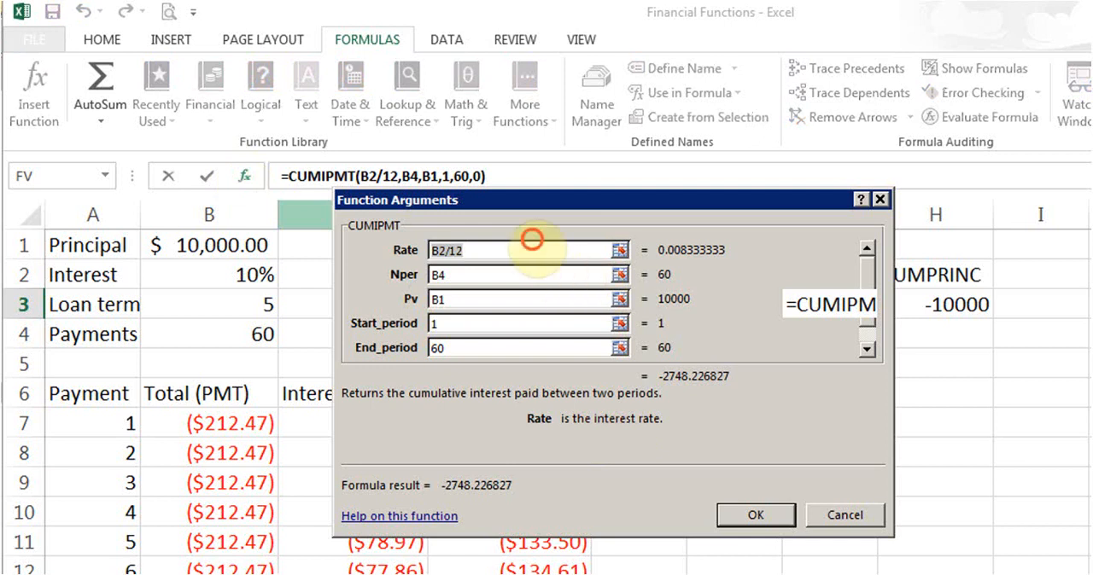
click(522, 250)
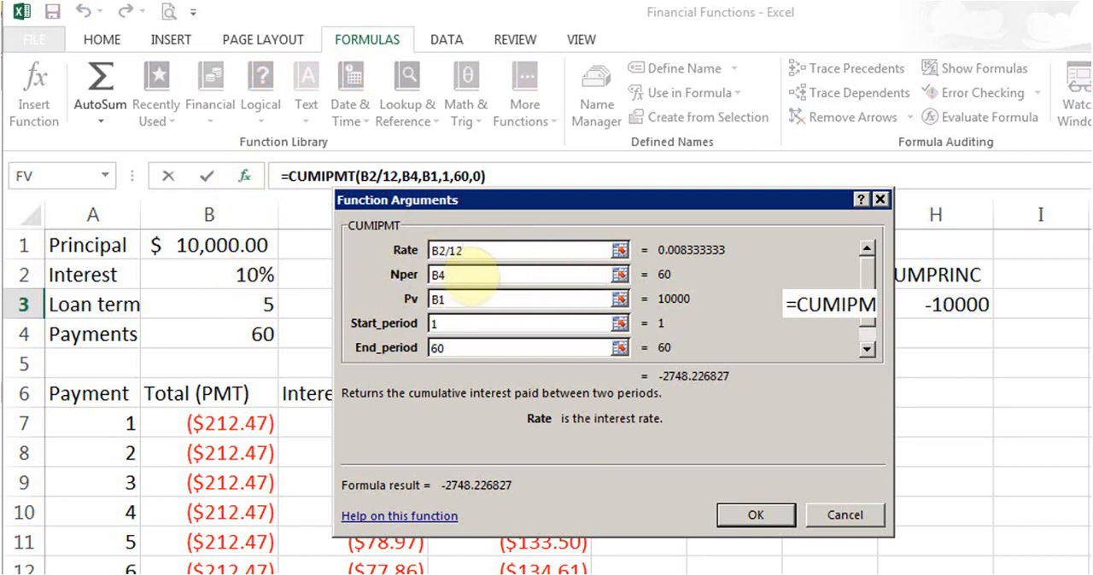
click(468, 275)
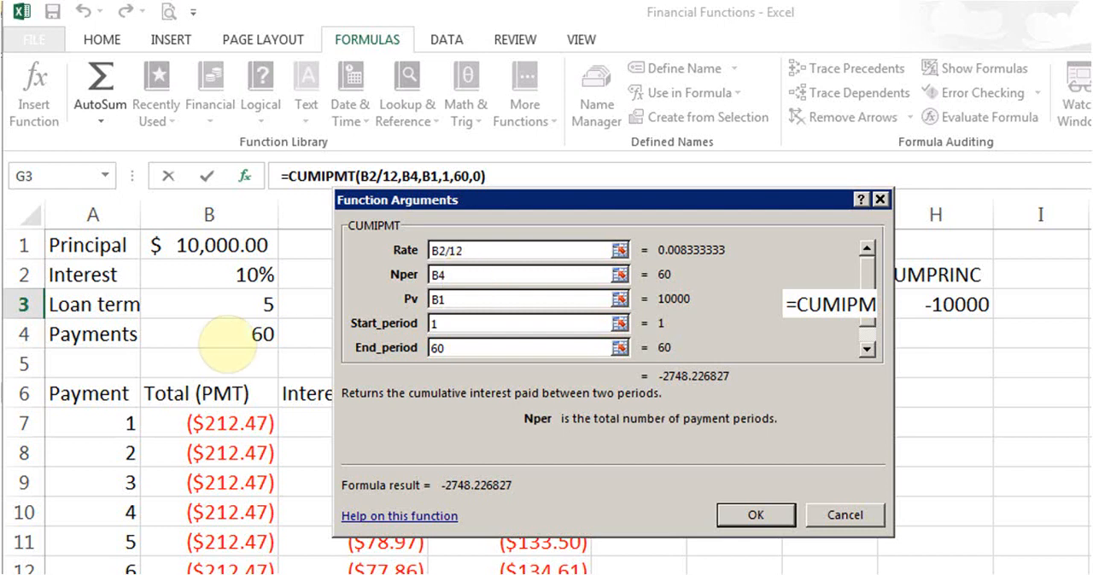
click(468, 299)
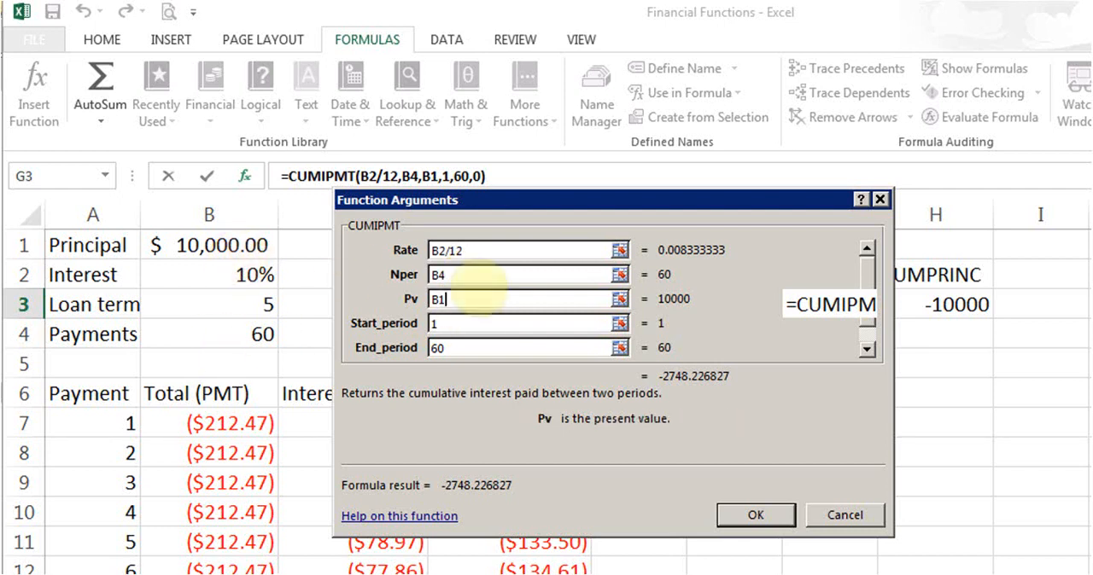
click(452, 325)
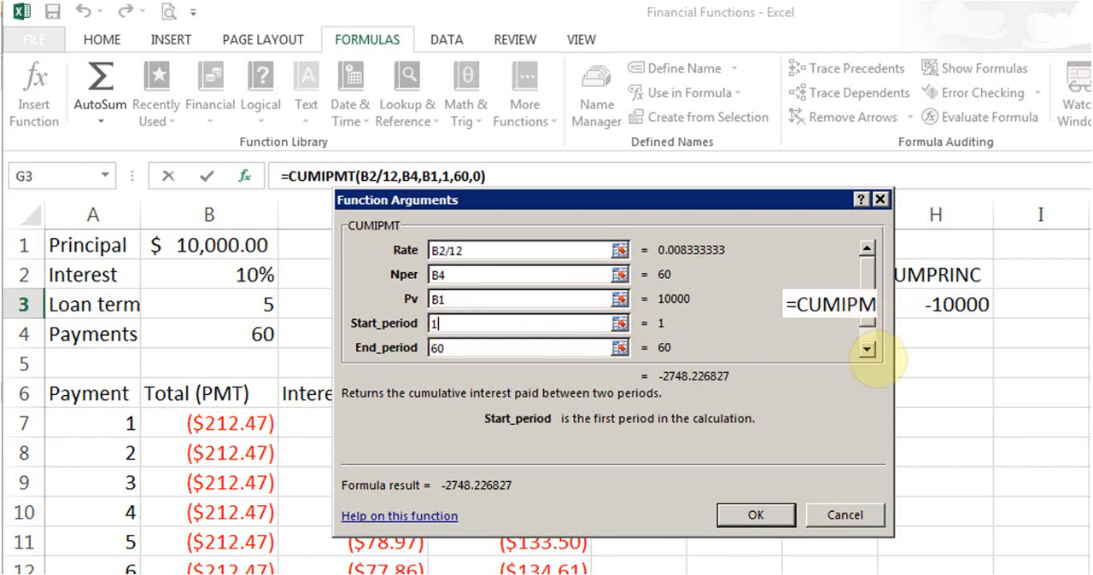
- Review the End_period and Type arguments of the CUMIPMT formula, close them and view the CUMPRINC formula in H3
click(866, 350)
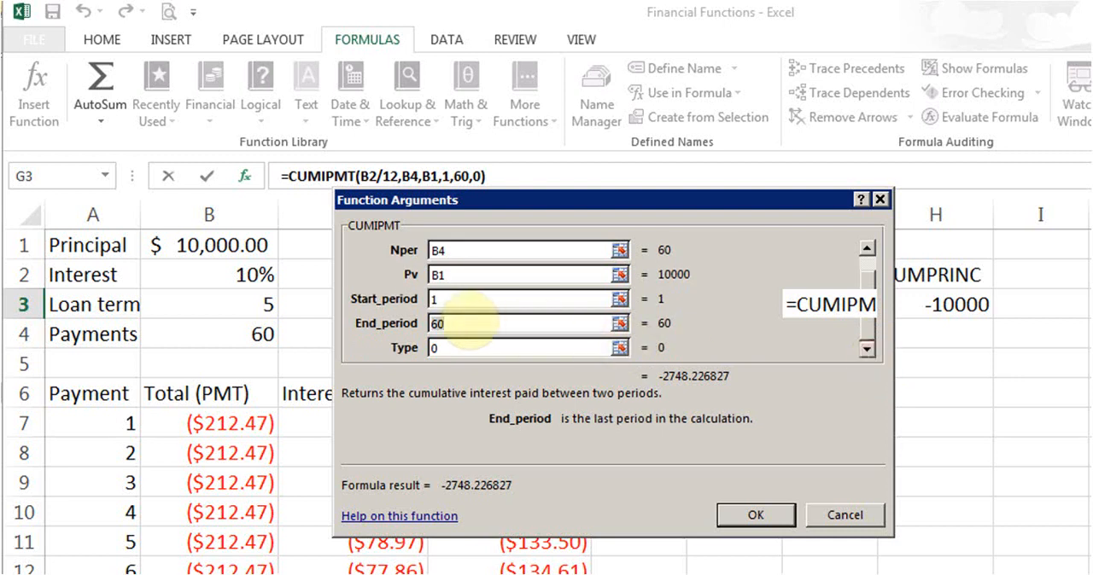
click(468, 321)
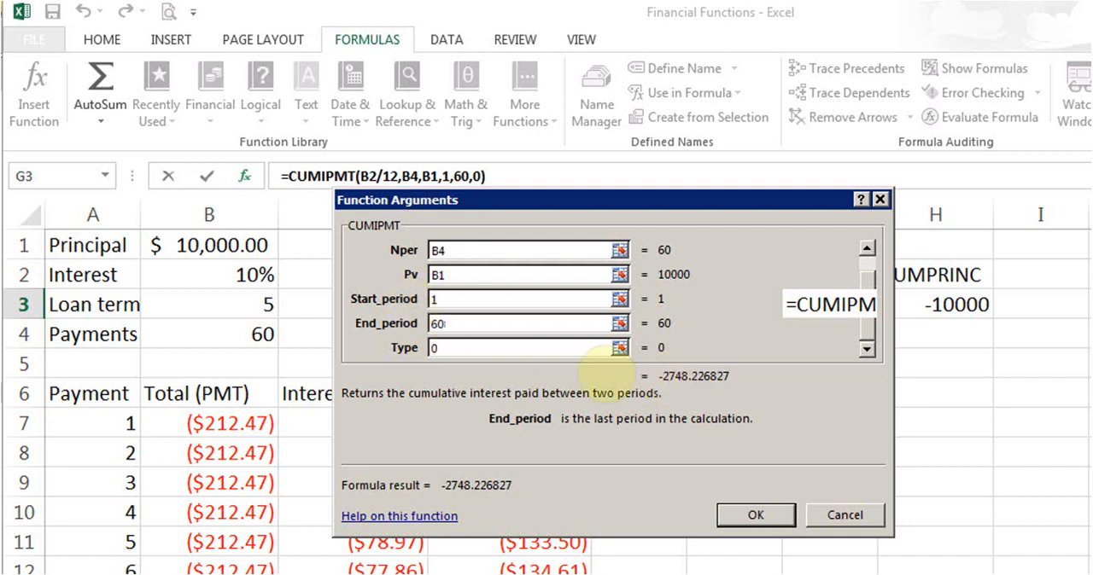
click(507, 350)
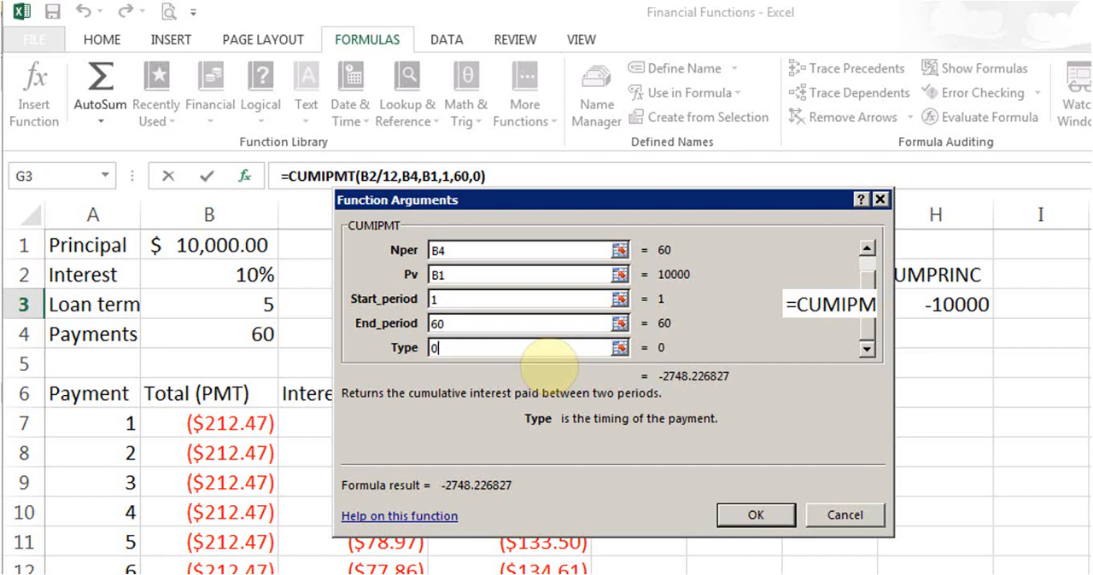
click(752, 512)
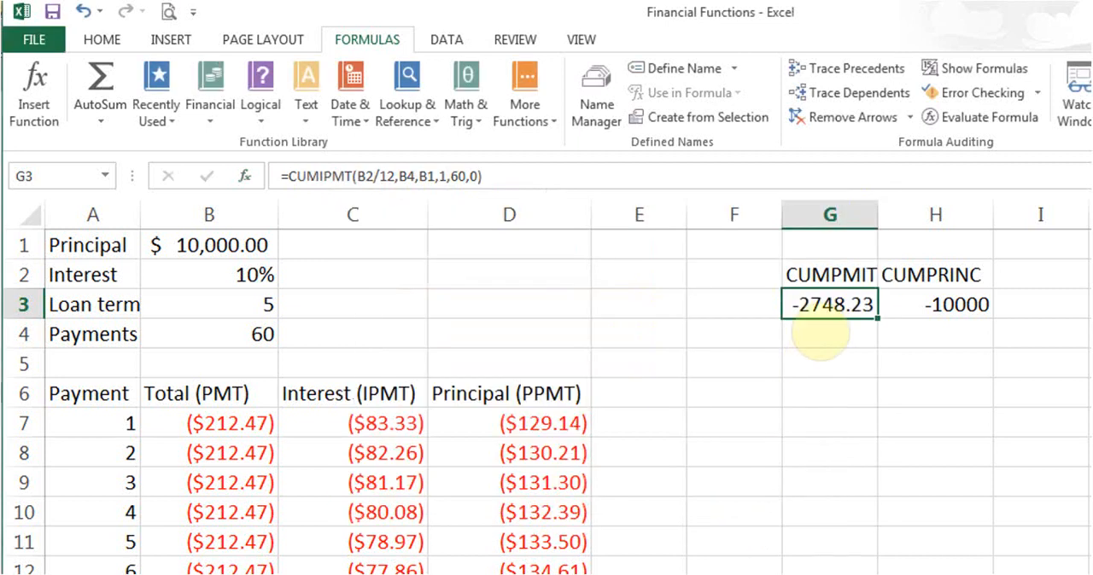
click(926, 305)
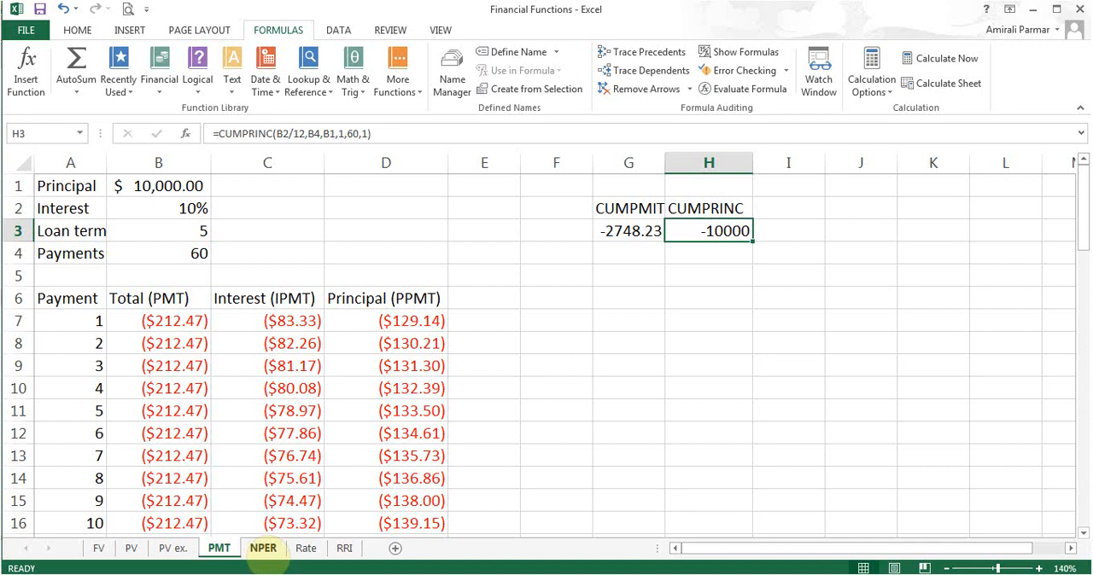
- On the NPER sheet, review the Rate, Pmt, Pv and Fv arguments of the B6 formula, then close its function arguments
click(263, 549)
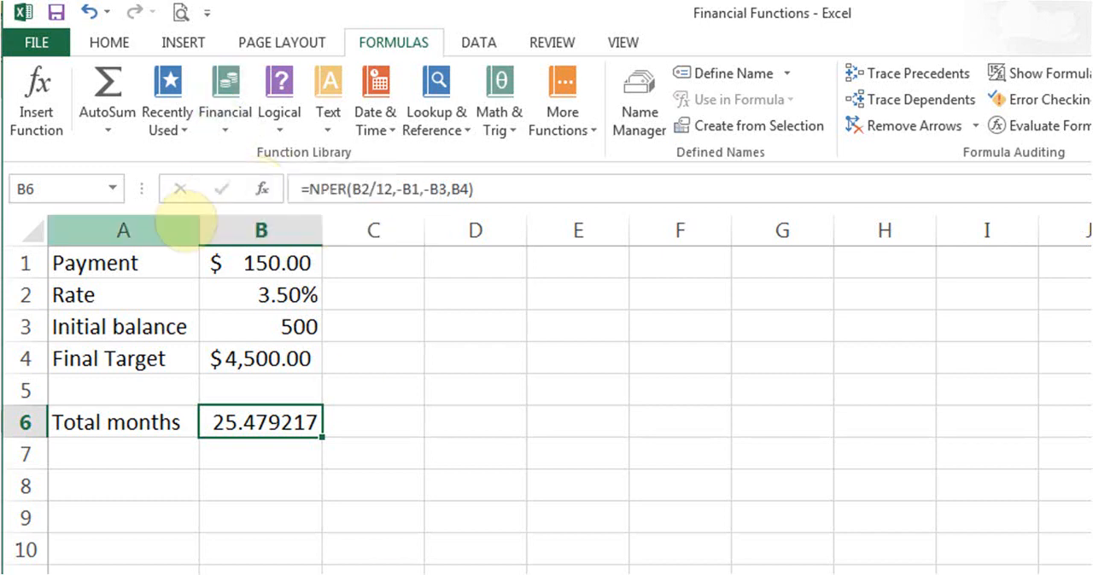
click(262, 189)
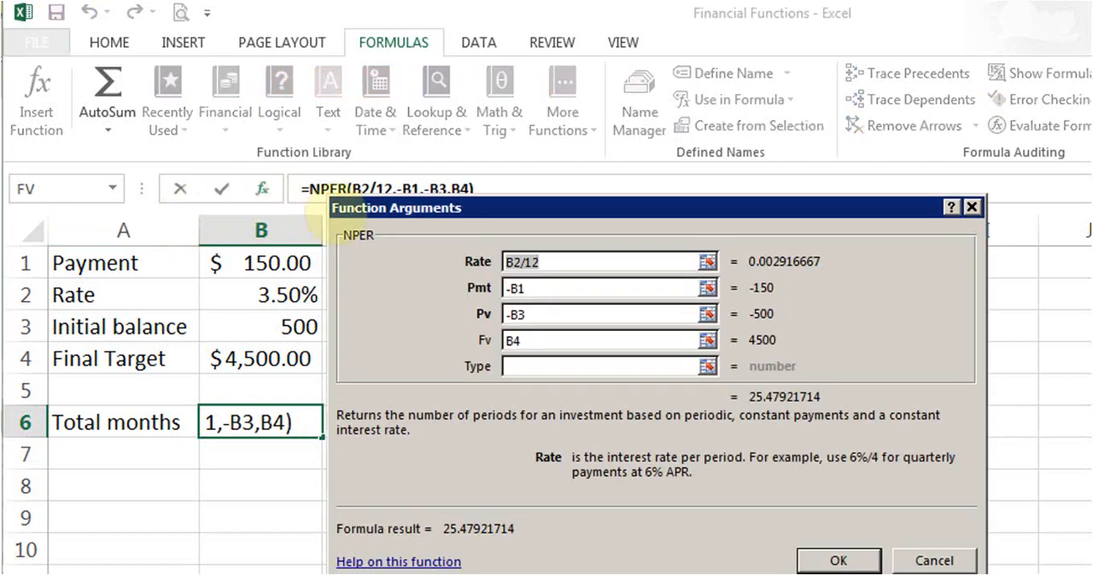
click(553, 267)
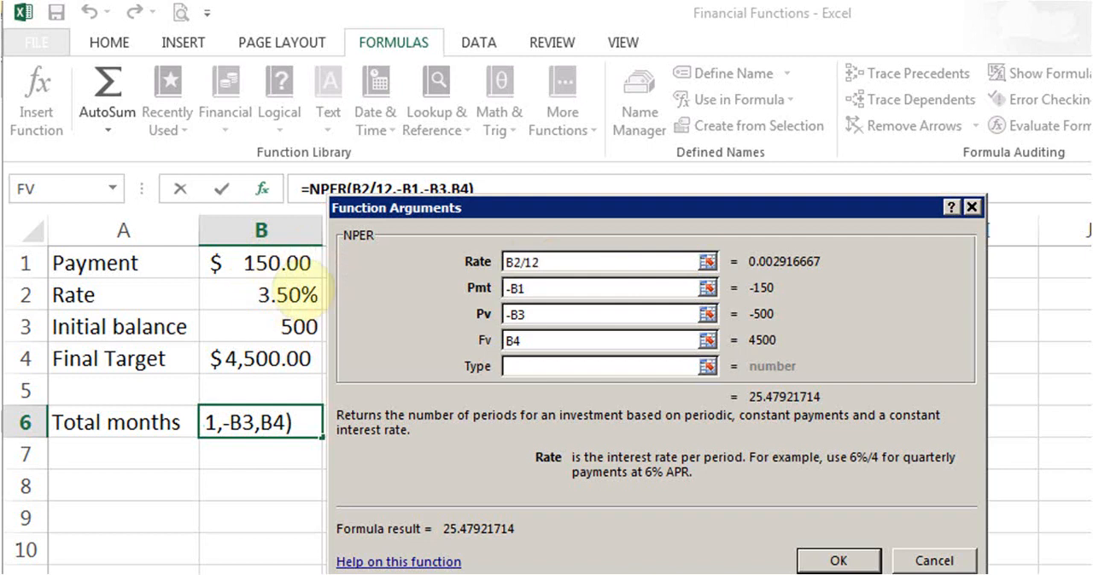
click(558, 289)
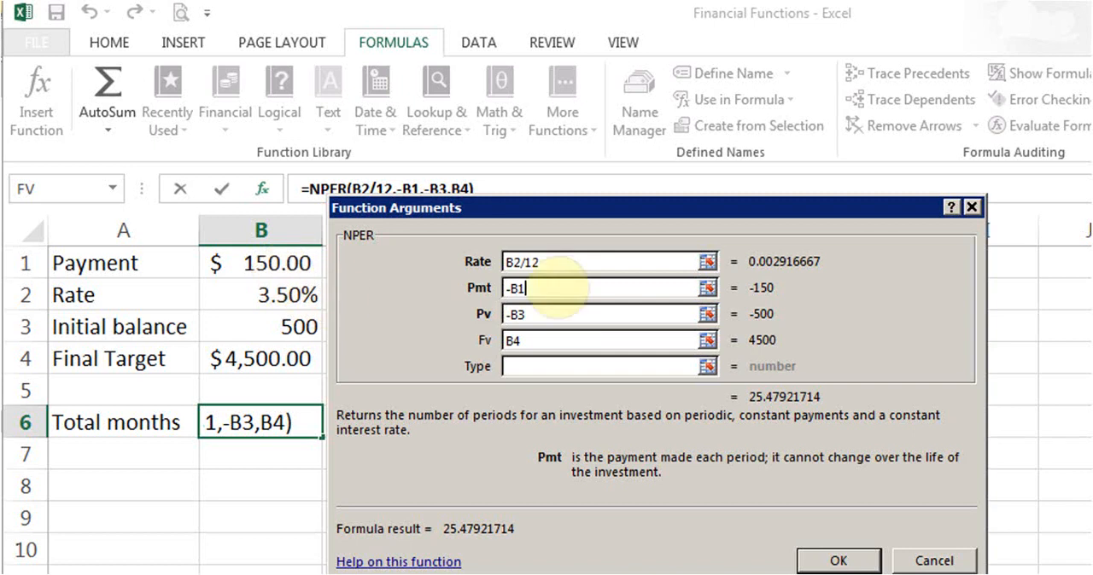
click(569, 316)
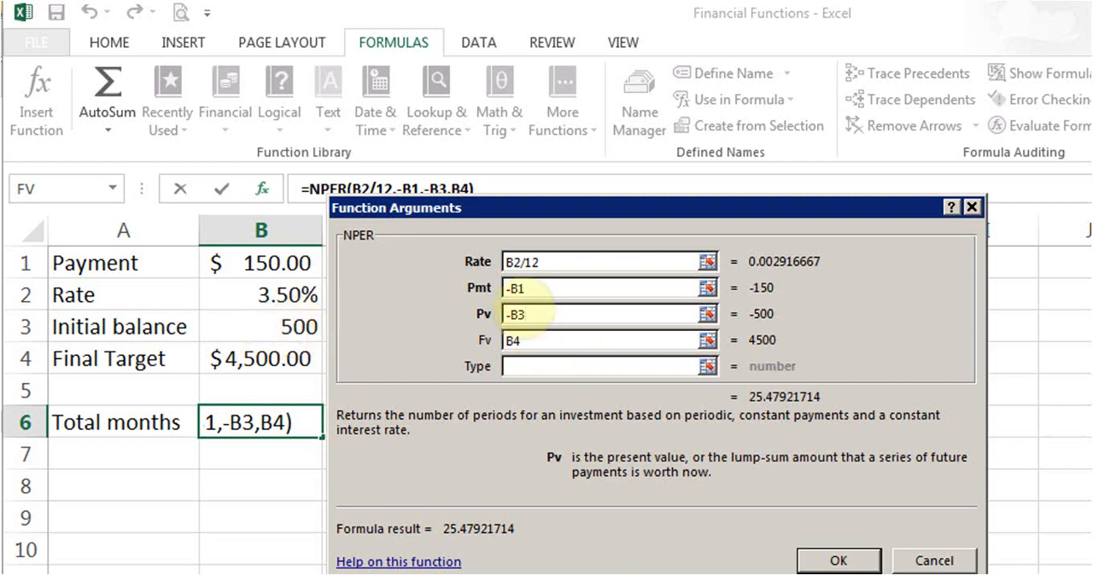
click(540, 345)
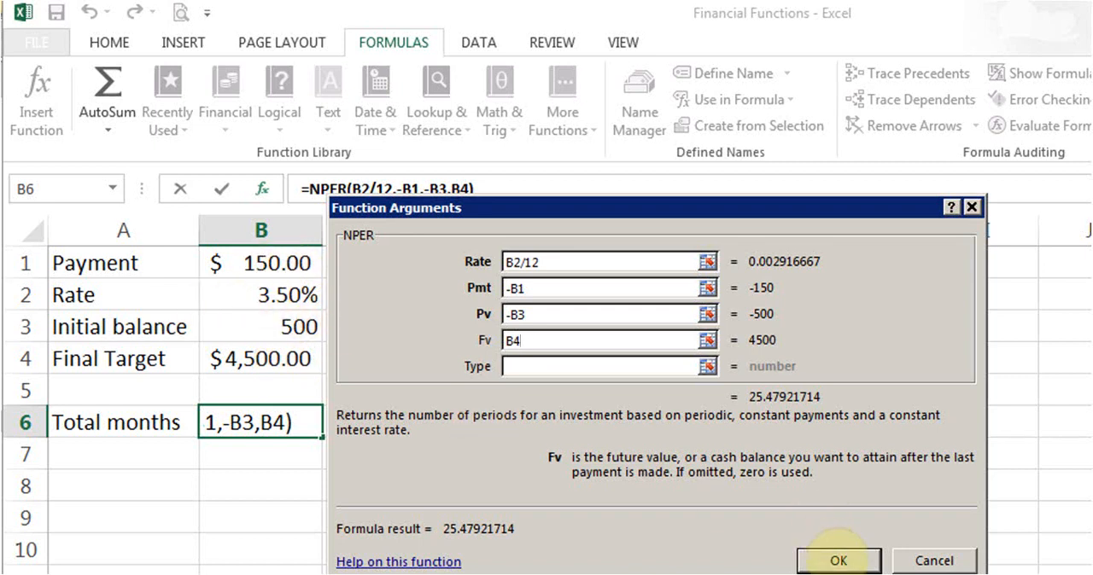
click(838, 560)
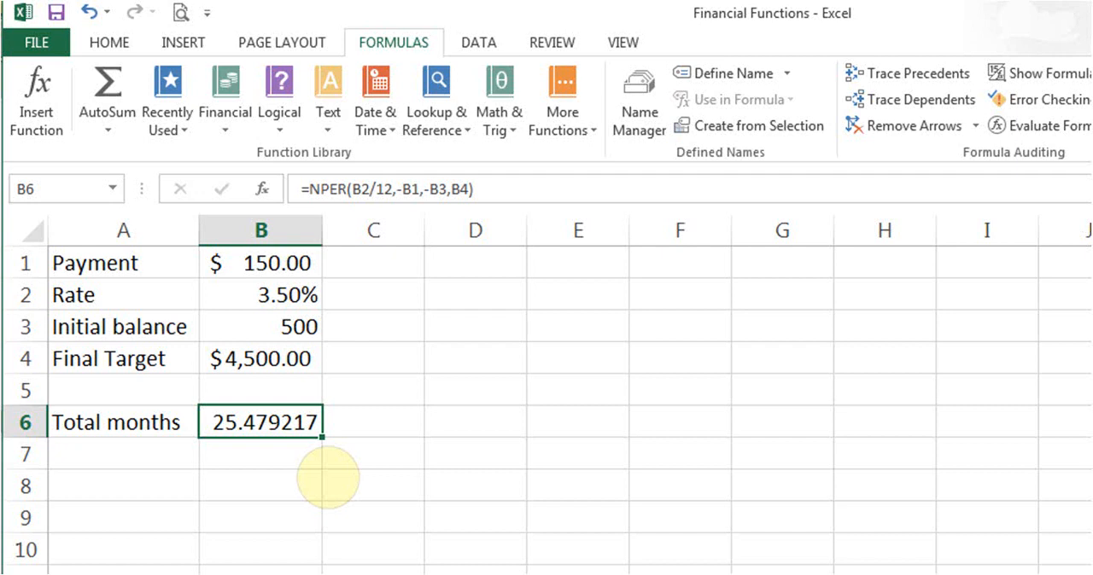
- Set the rate in B2 to 10% and the payment in B1 to 500, and view the NPER formula in B6
click(274, 293)
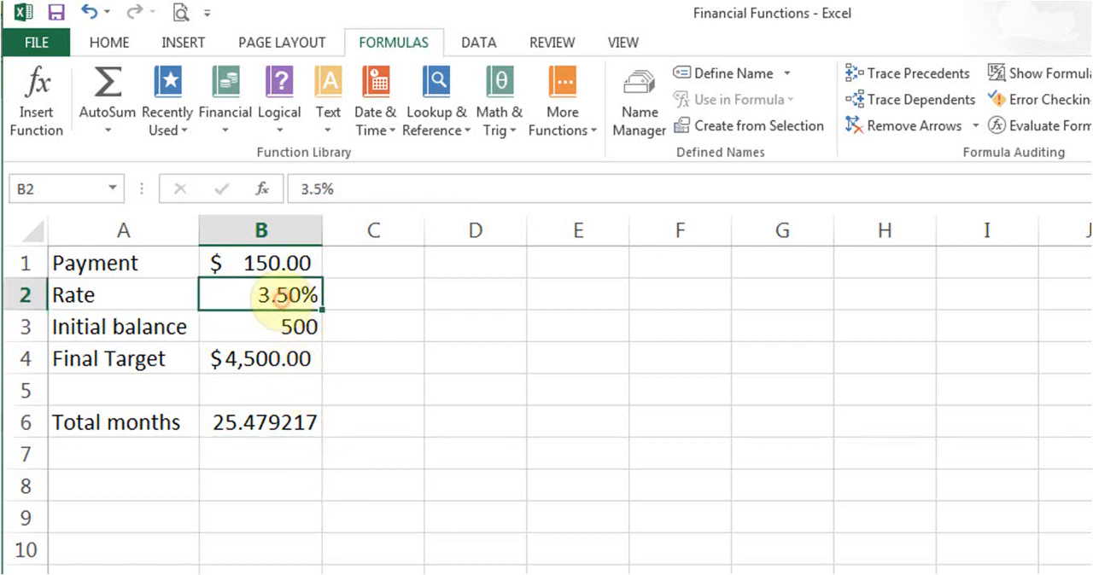
text(10)
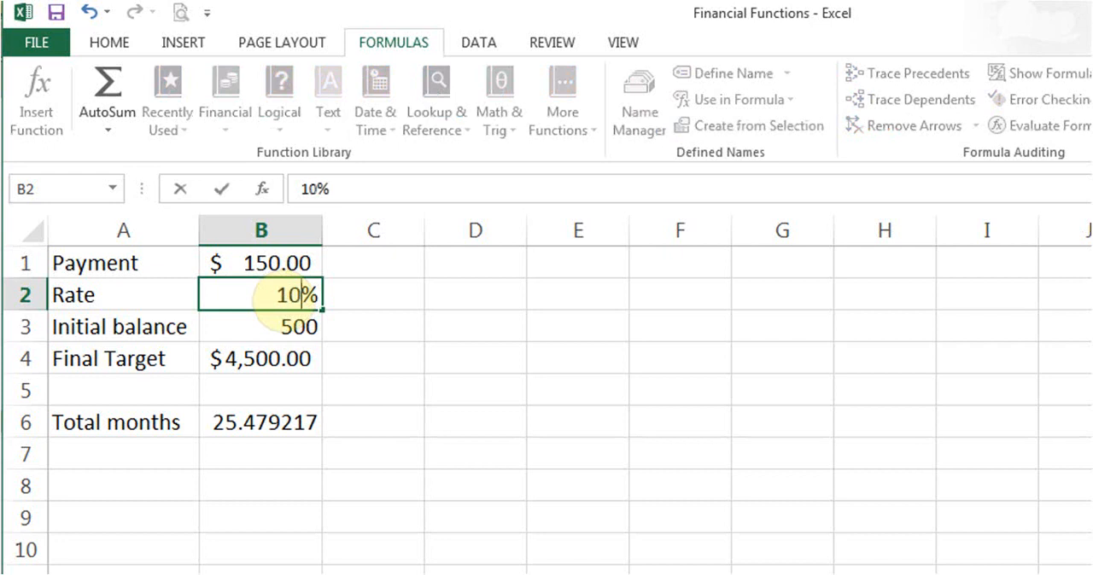
key(Return)
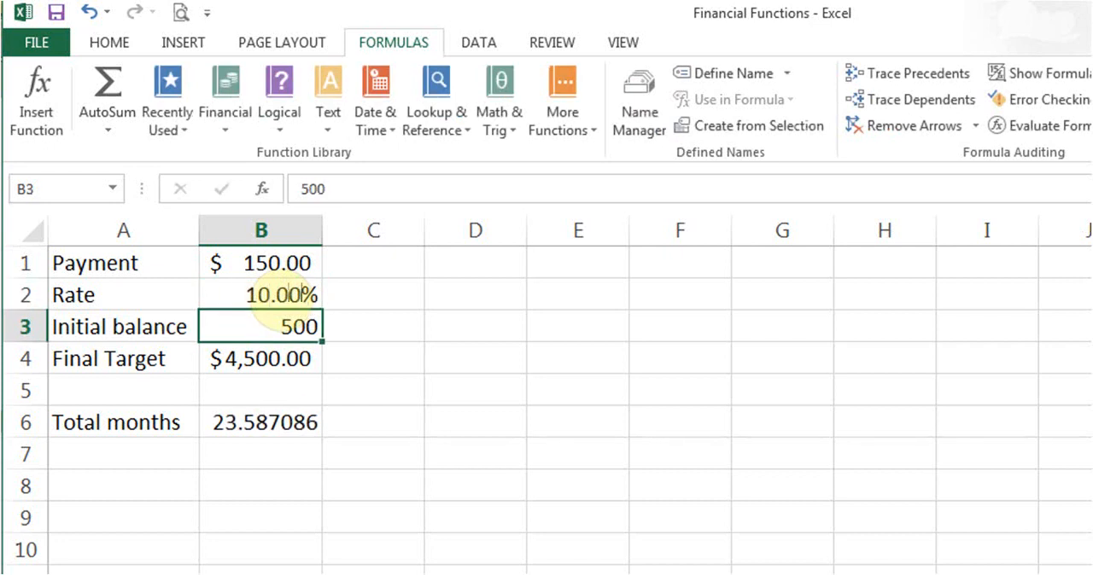
click(273, 260)
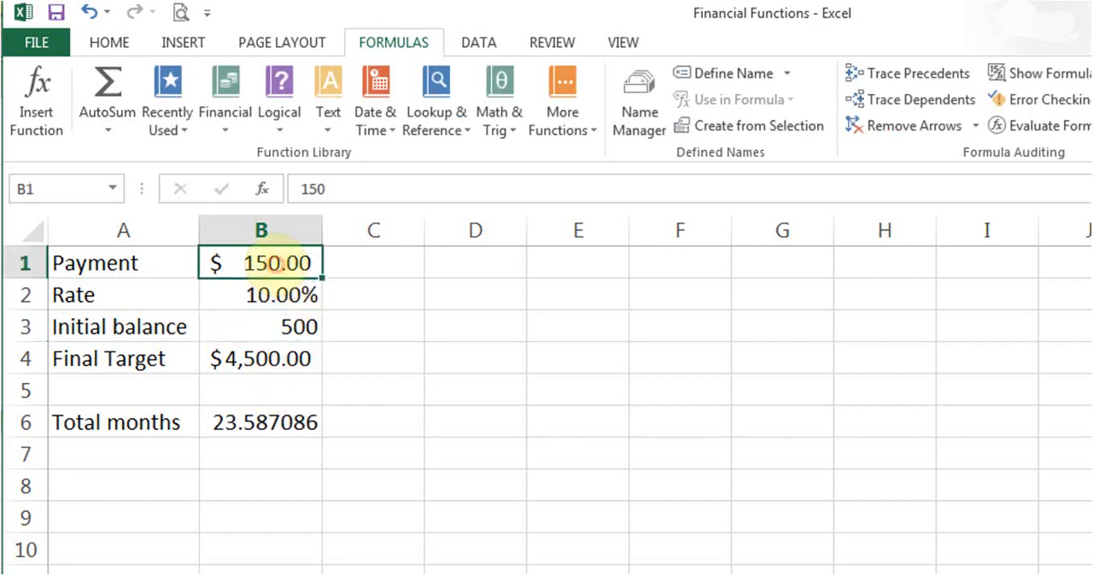
text(500)
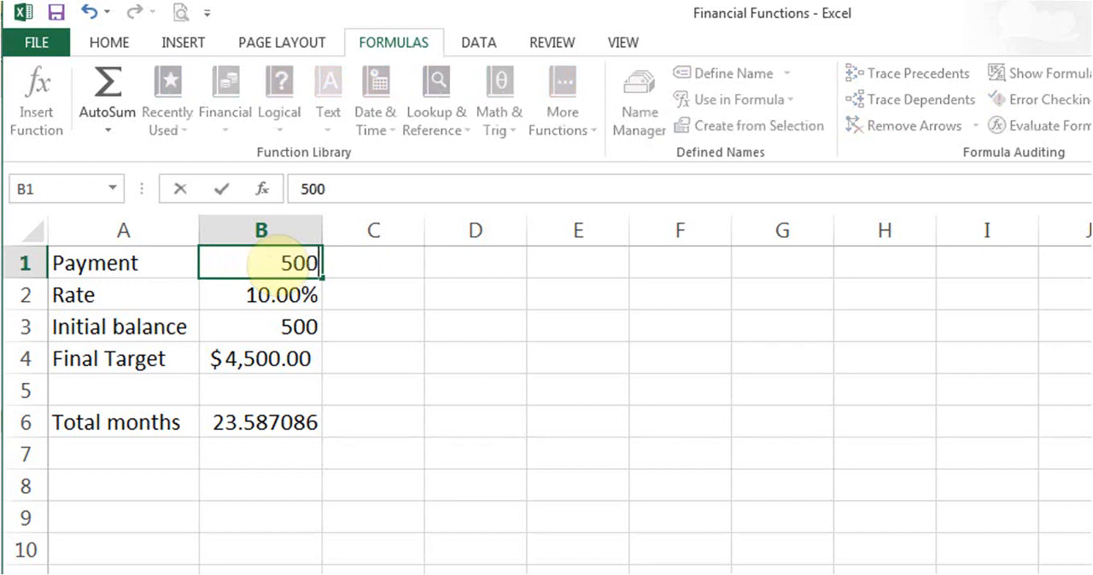
key(Return)
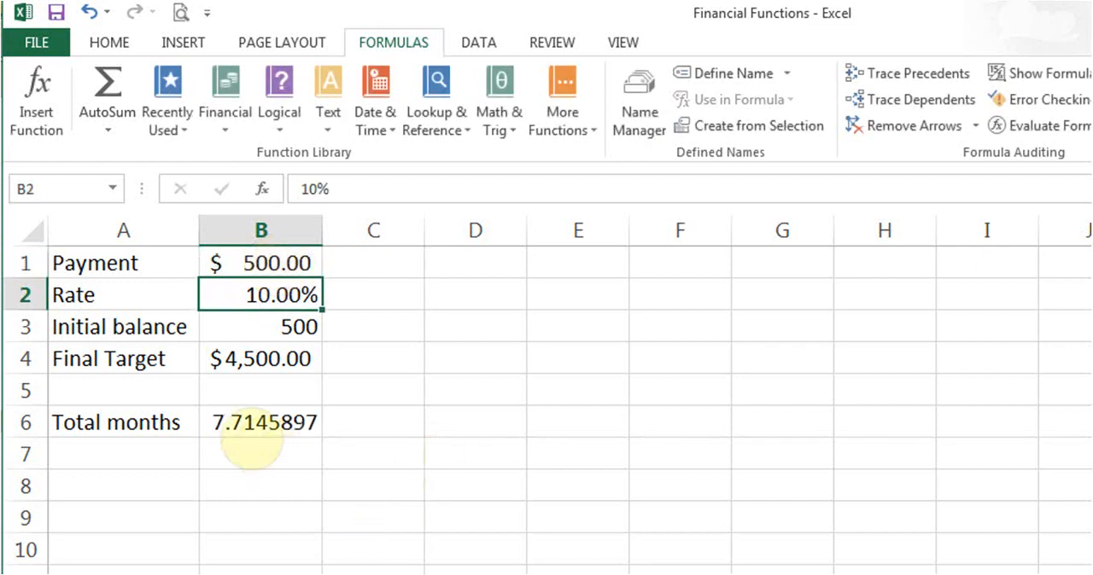
click(292, 254)
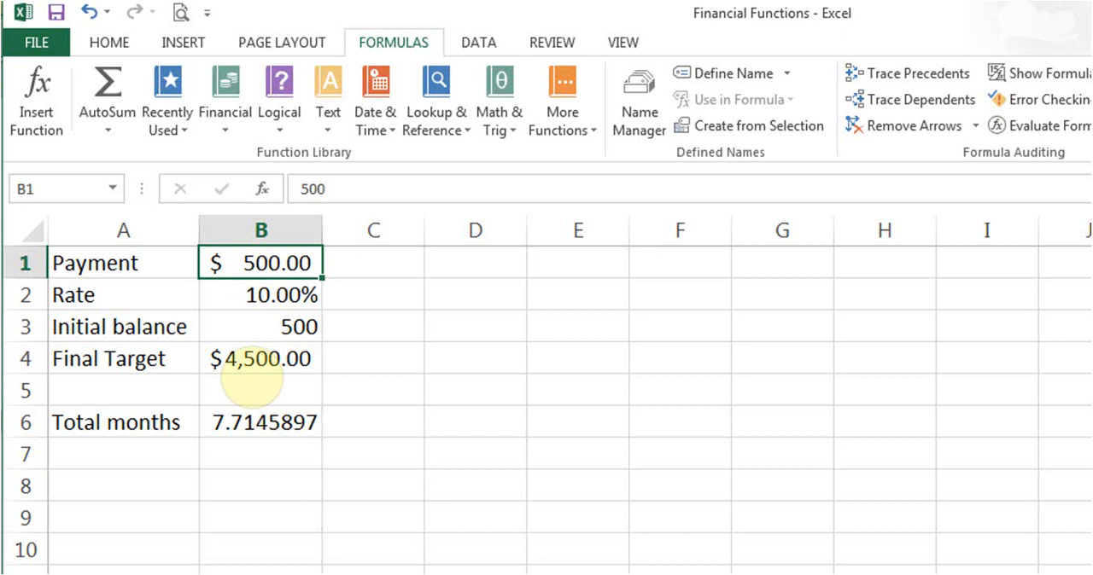
click(270, 422)
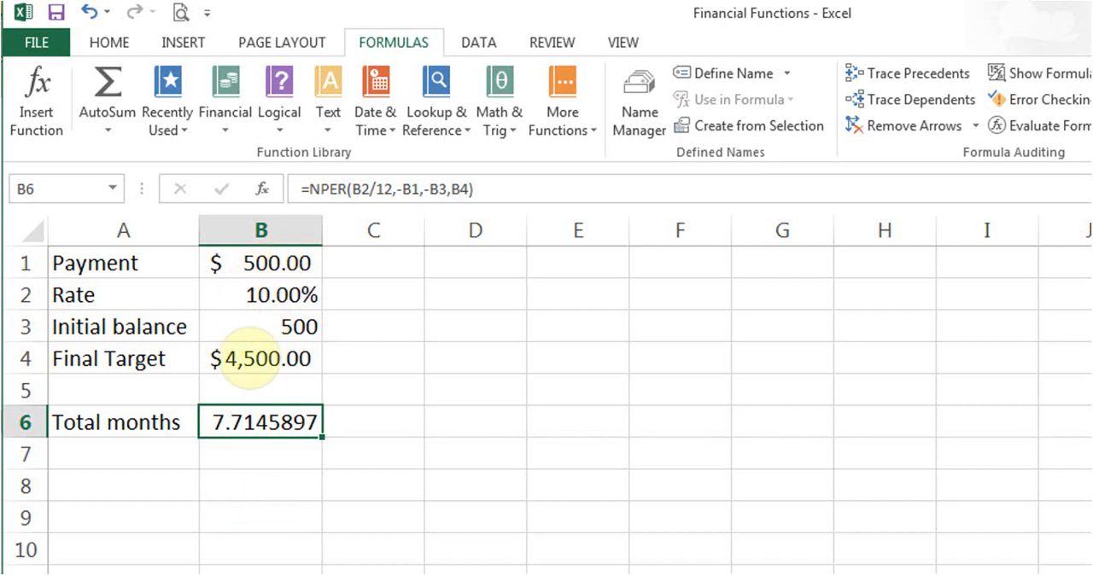
- Set the final target amount in B4 to 8,000
key(Up)
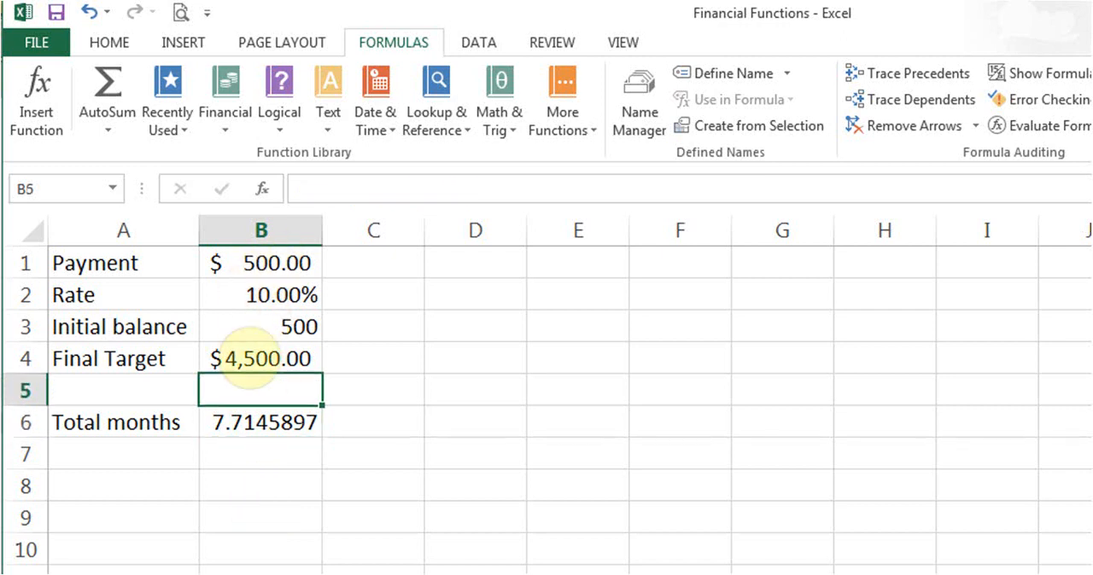
click(272, 363)
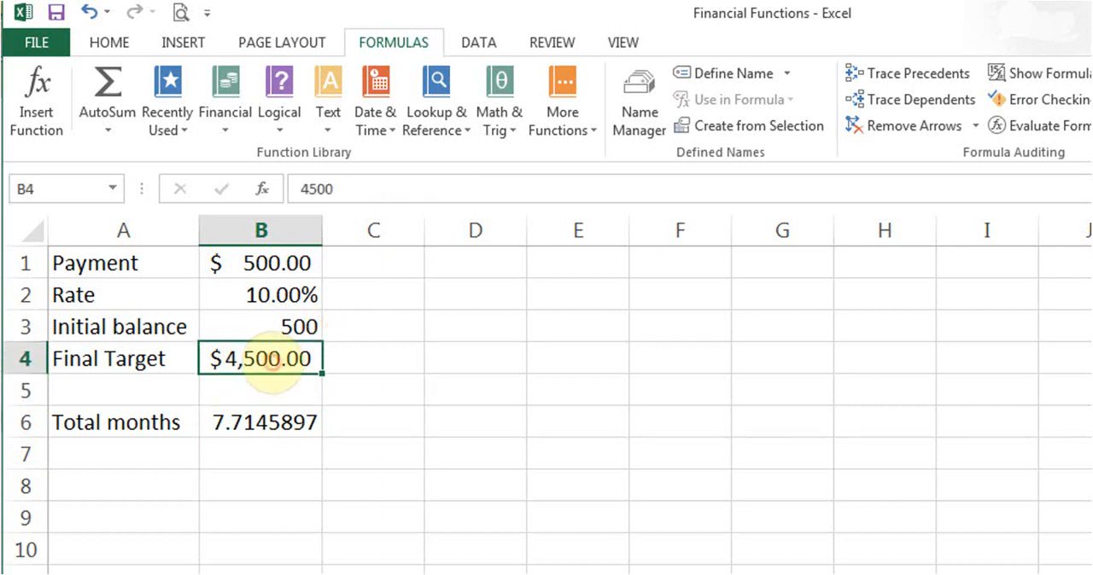
text(8,00)
text(00)
key(Return)
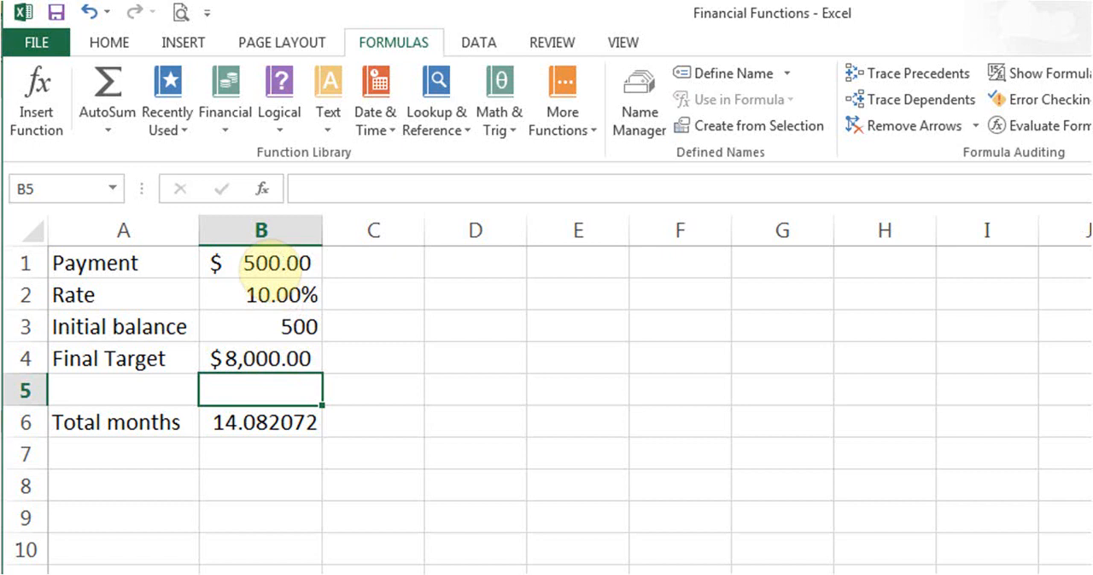
- Set the rate in B2 to 18% and the initial balance in B3 to 0, and view the total months formula
click(265, 295)
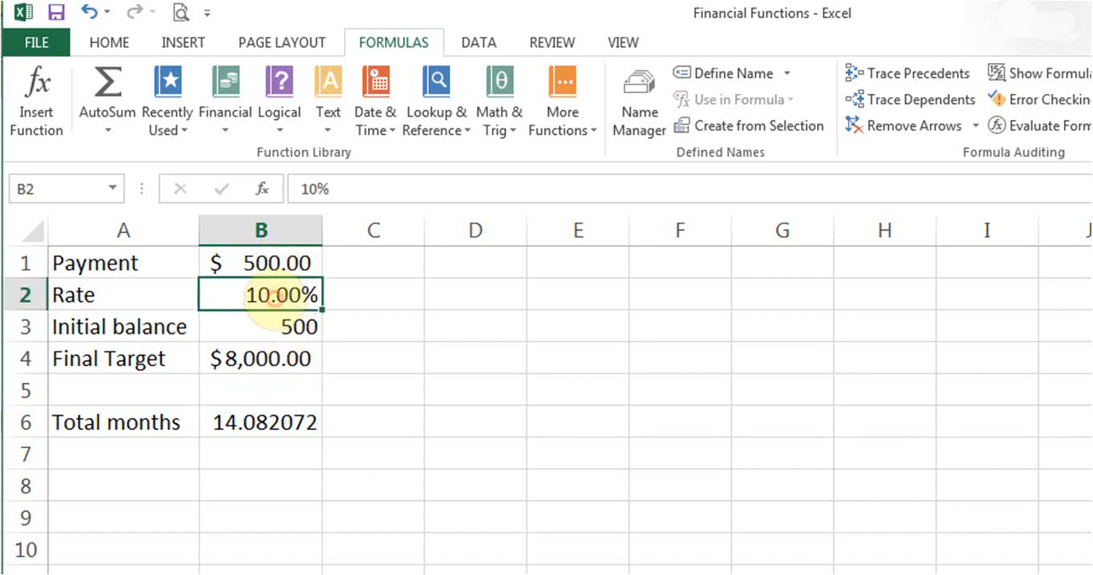
text(18)
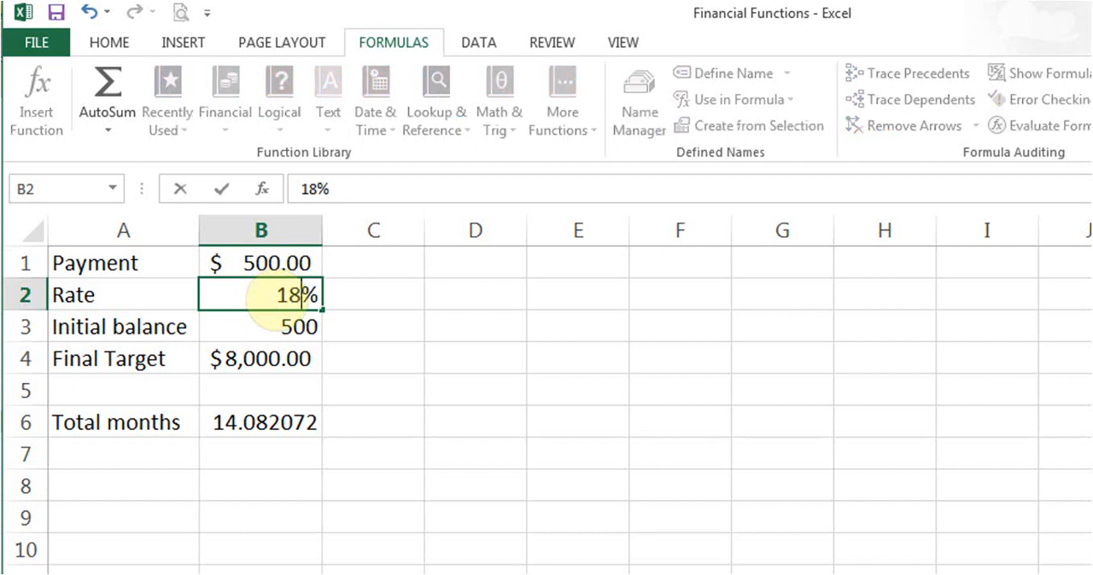
key(Return)
text(0)
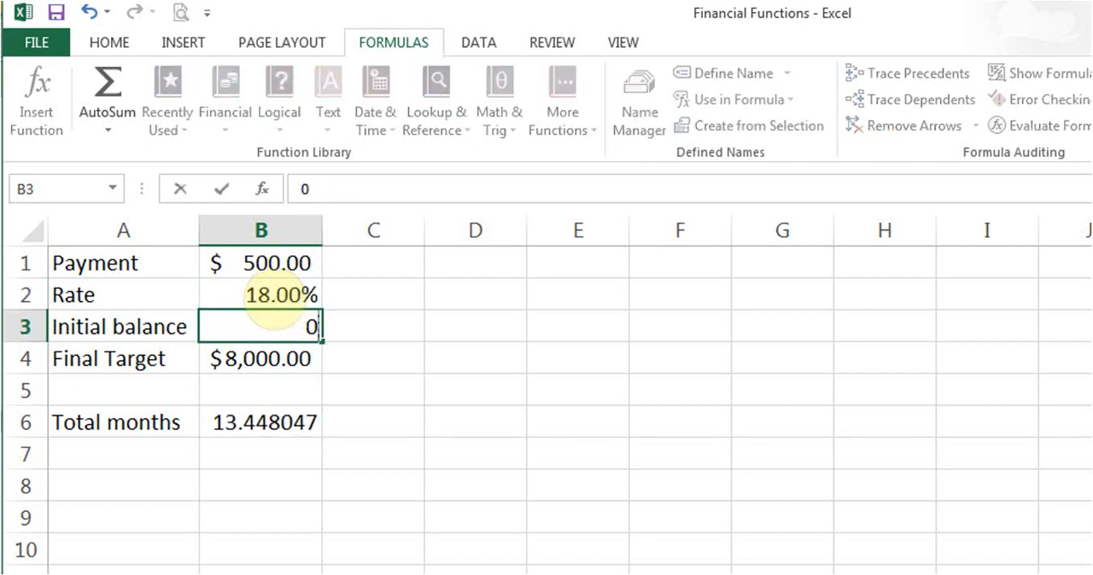
key(Up)
key(Up)
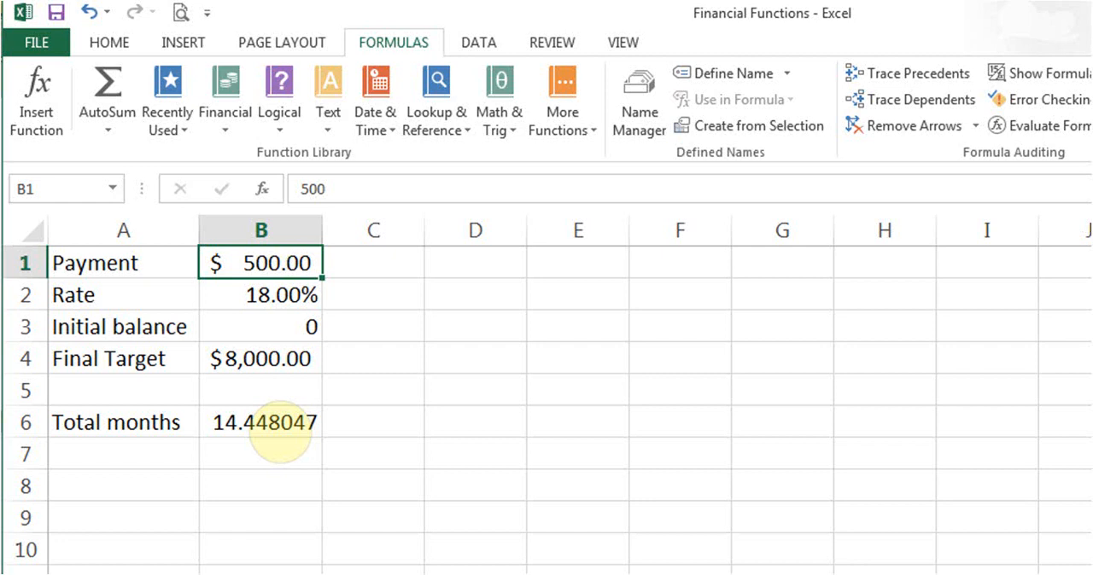
click(280, 427)
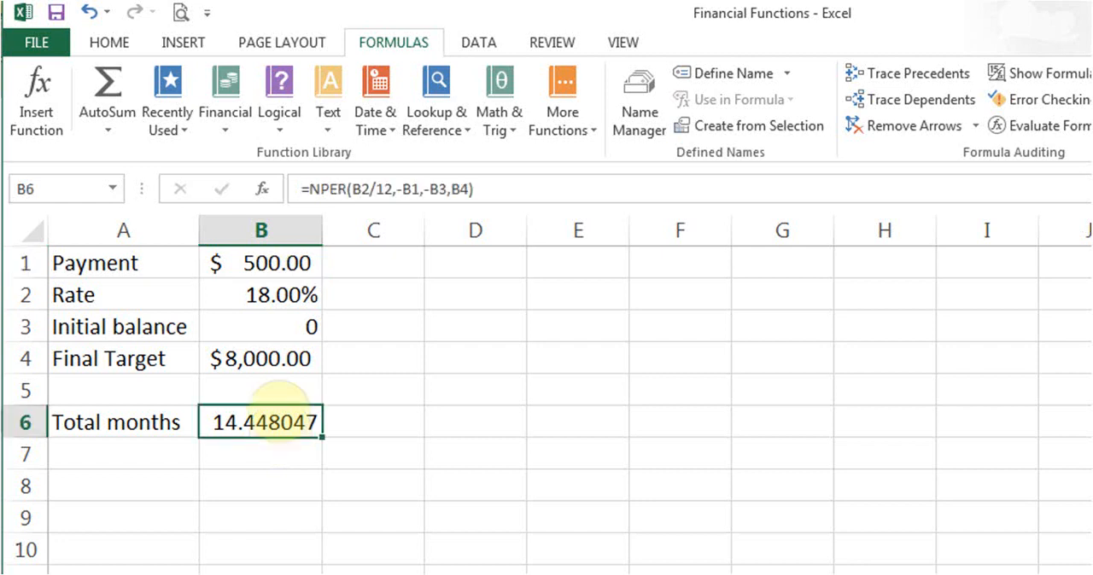
- Set the payment amount in B1 to 10
click(260, 261)
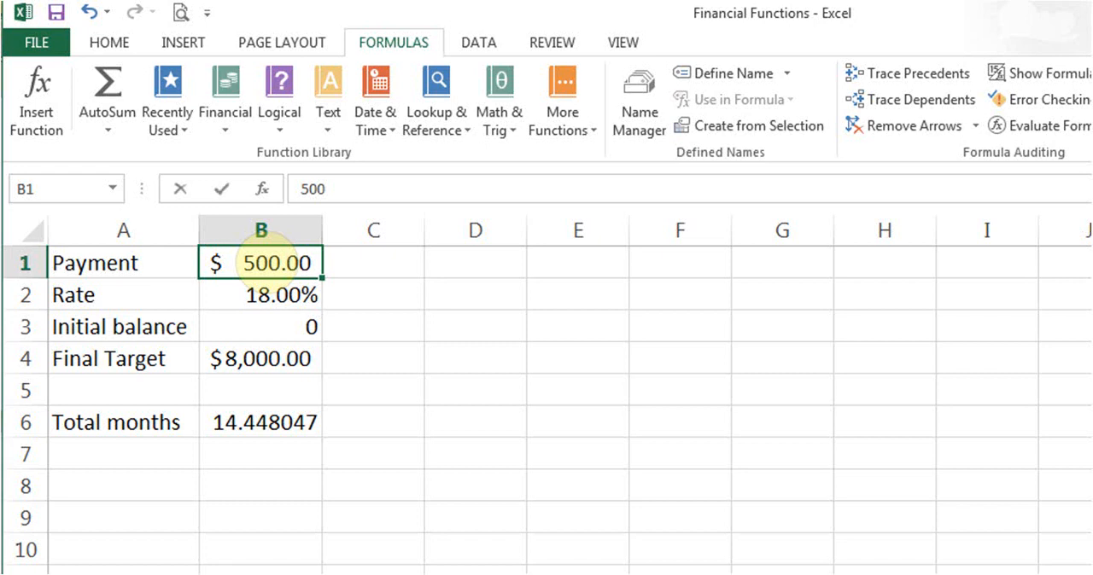
text(10)
key(Return)
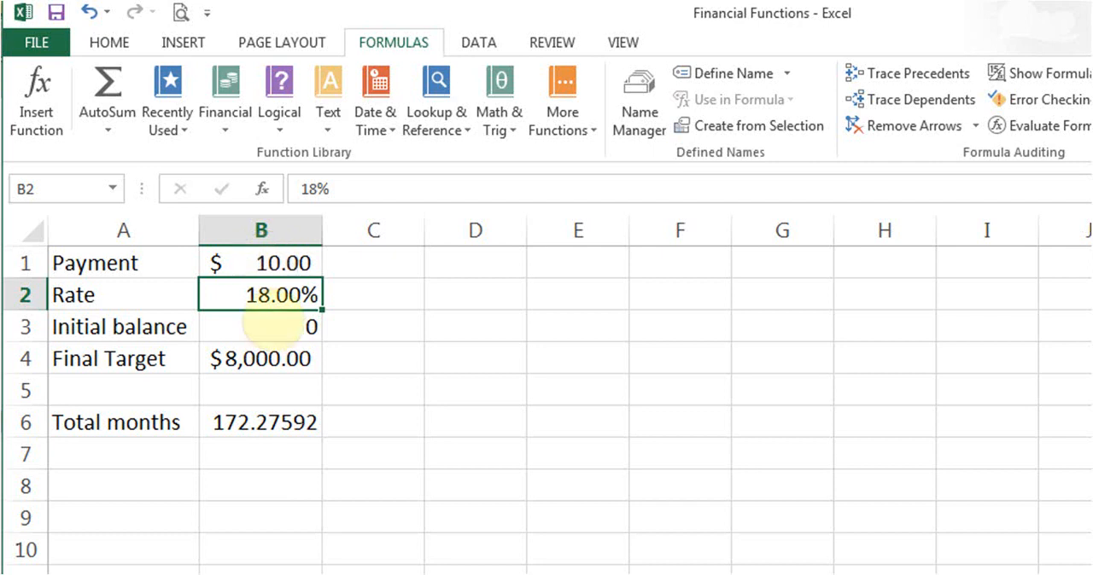
- Convert the total months to years in B8 with the formula =172/12
click(260, 483)
text(=)
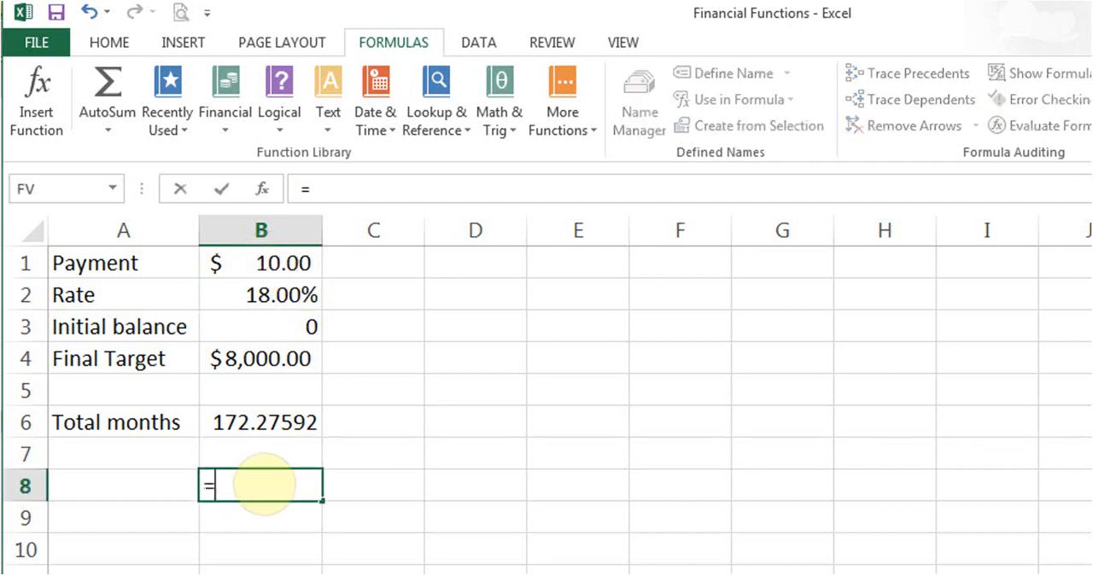
text(172/12)
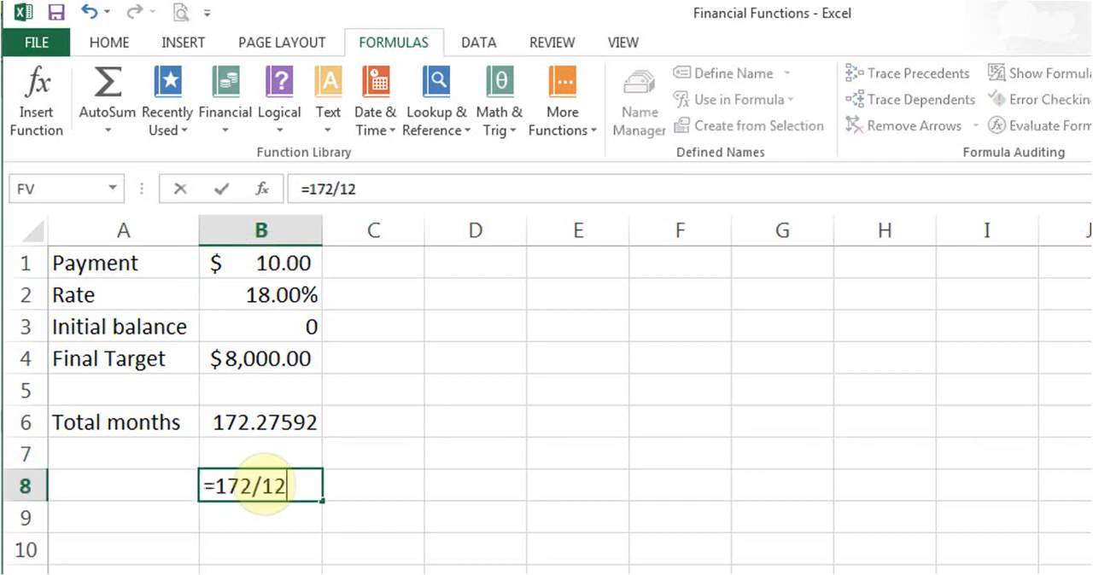
key(Return)
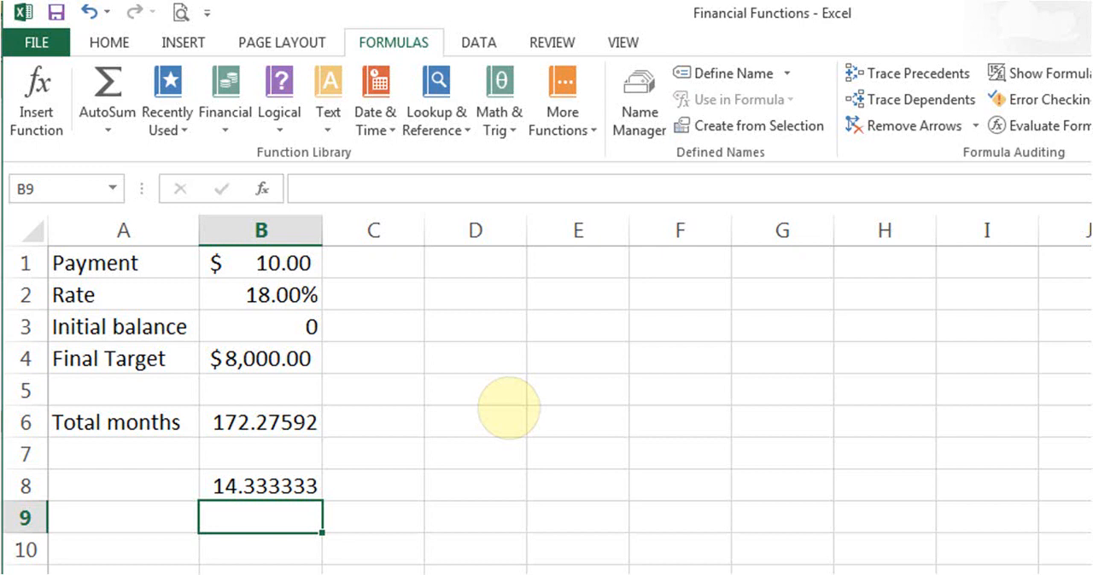
click(290, 297)
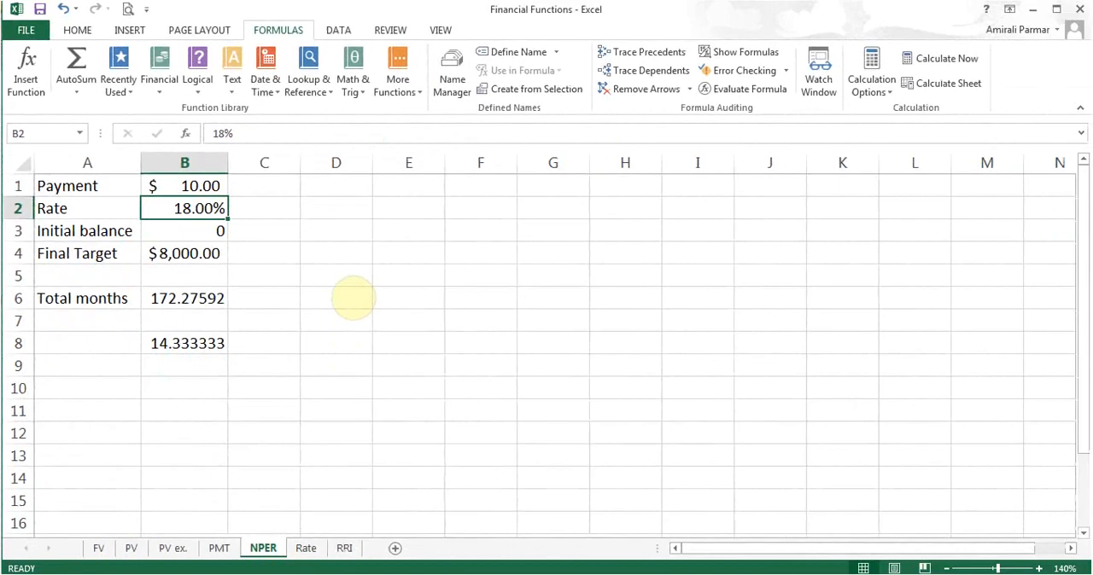
key(Down)
key(Down)
key(Down)
key(Down)
key(Down)
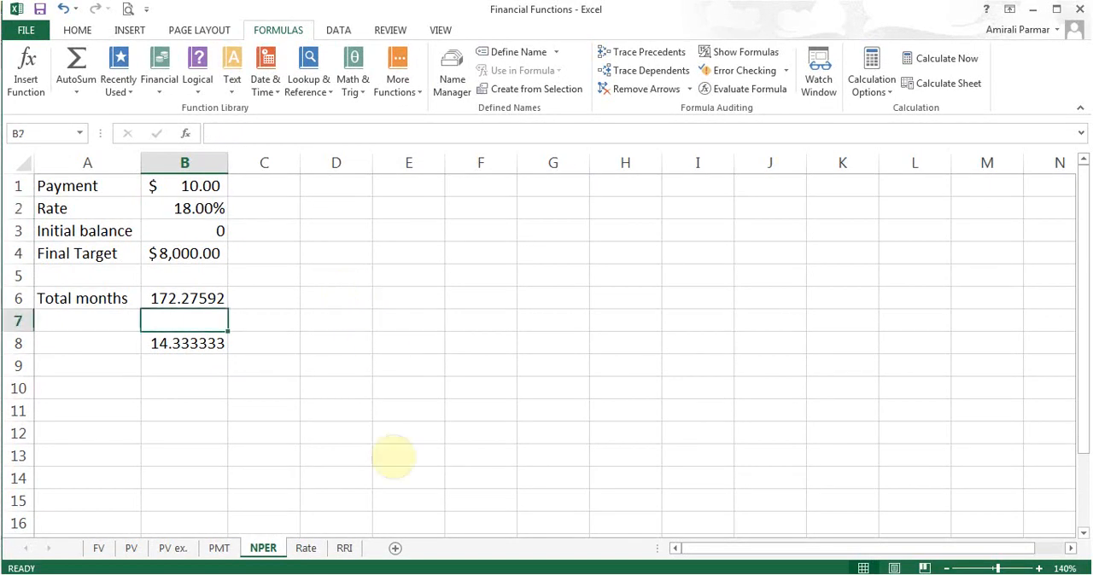
- Open the Rate sheet and look up the RATE function's description among the financial functions
click(308, 551)
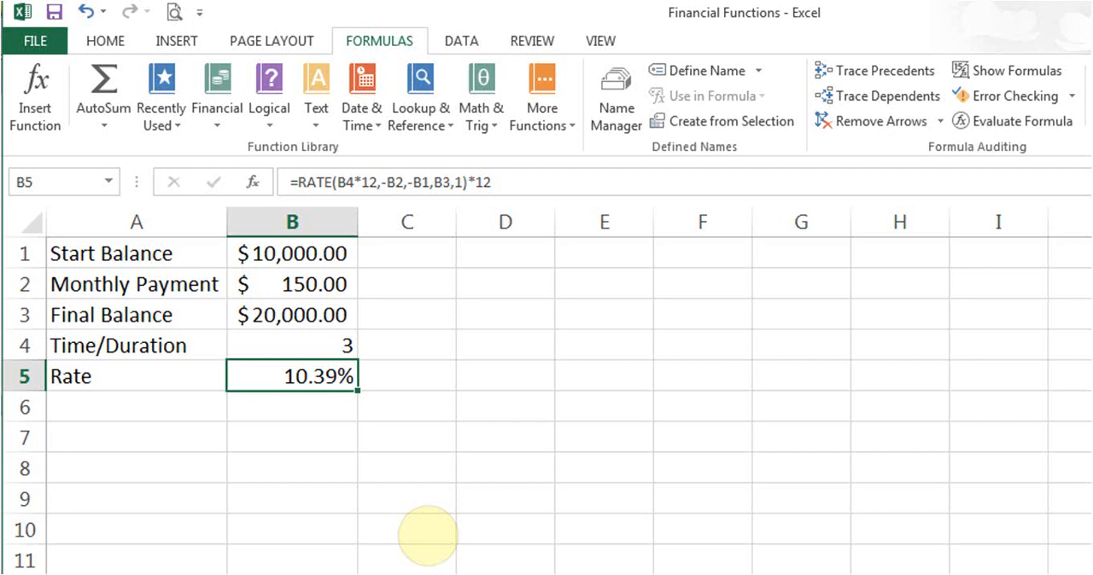
click(230, 109)
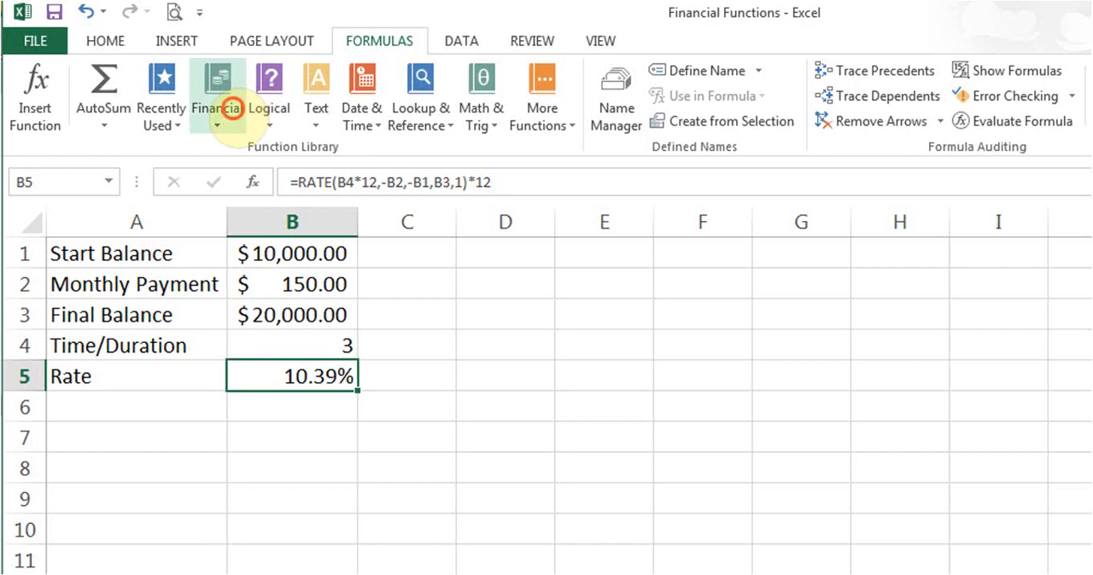
drag(359, 224, 357, 462)
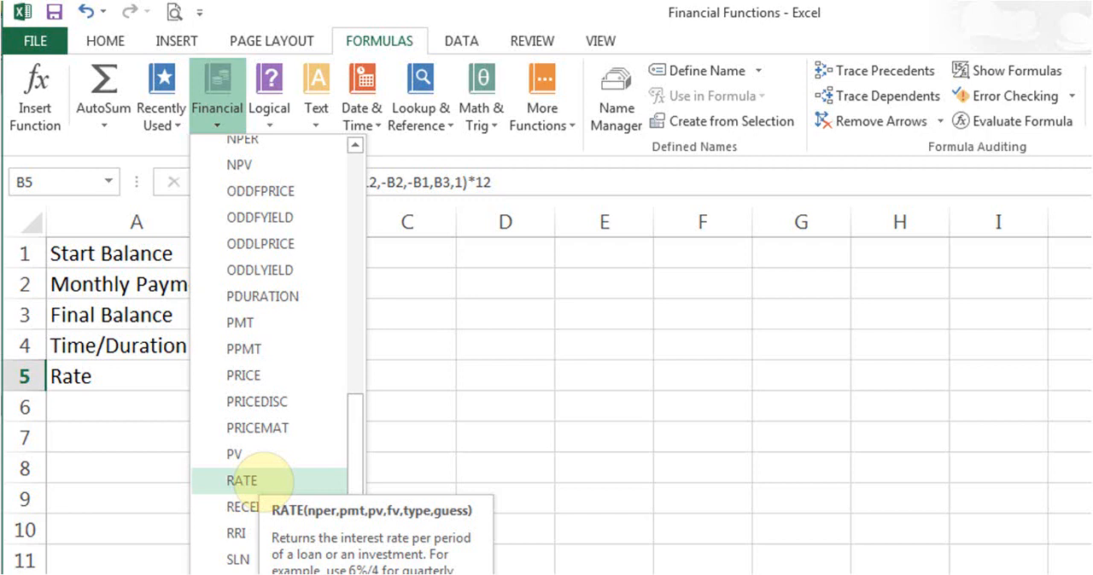
click(156, 385)
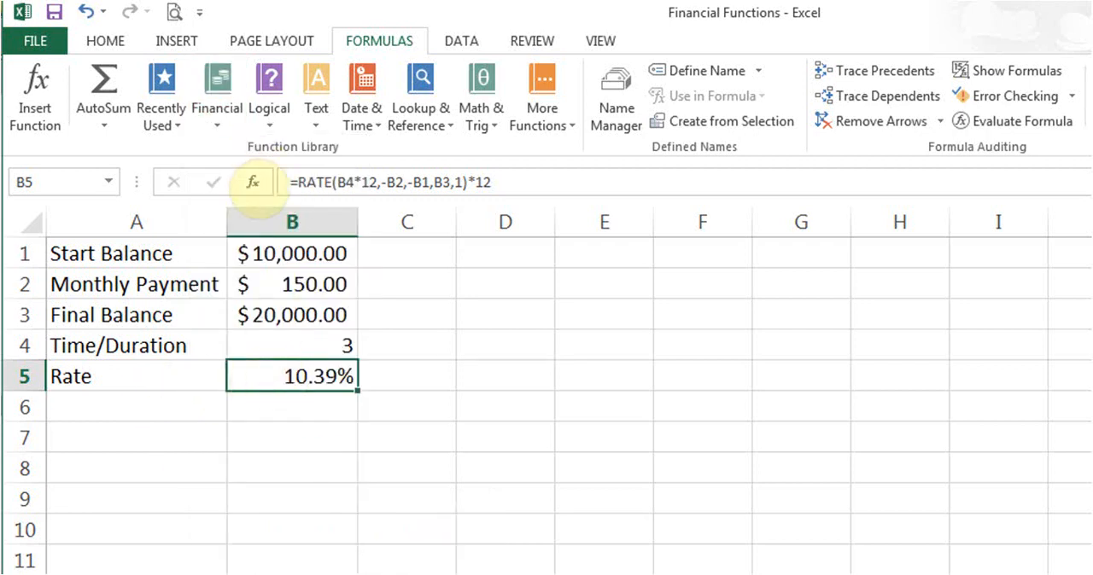
click(251, 181)
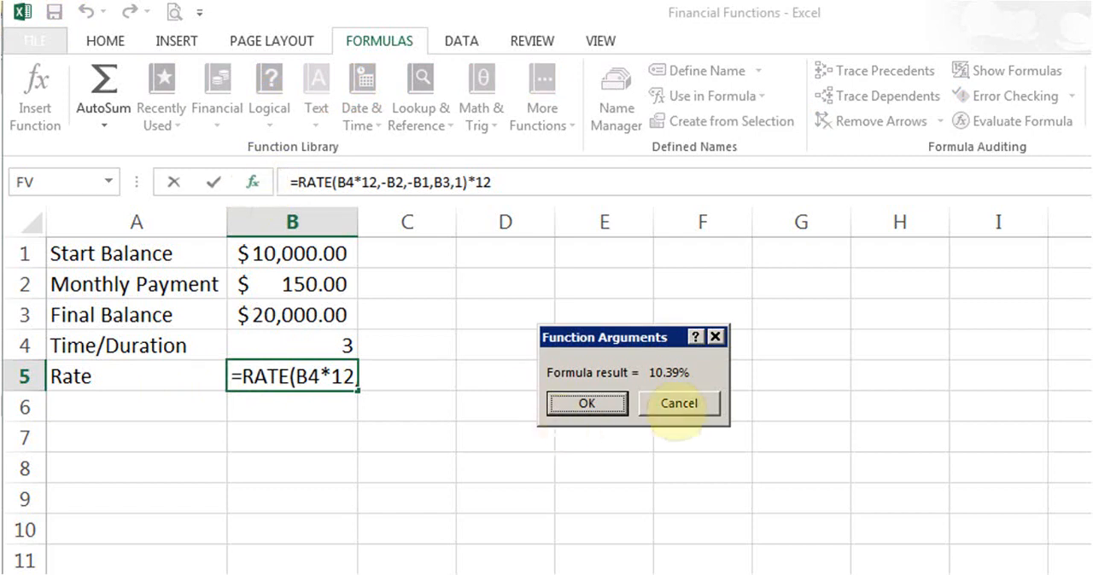
click(679, 407)
click(251, 181)
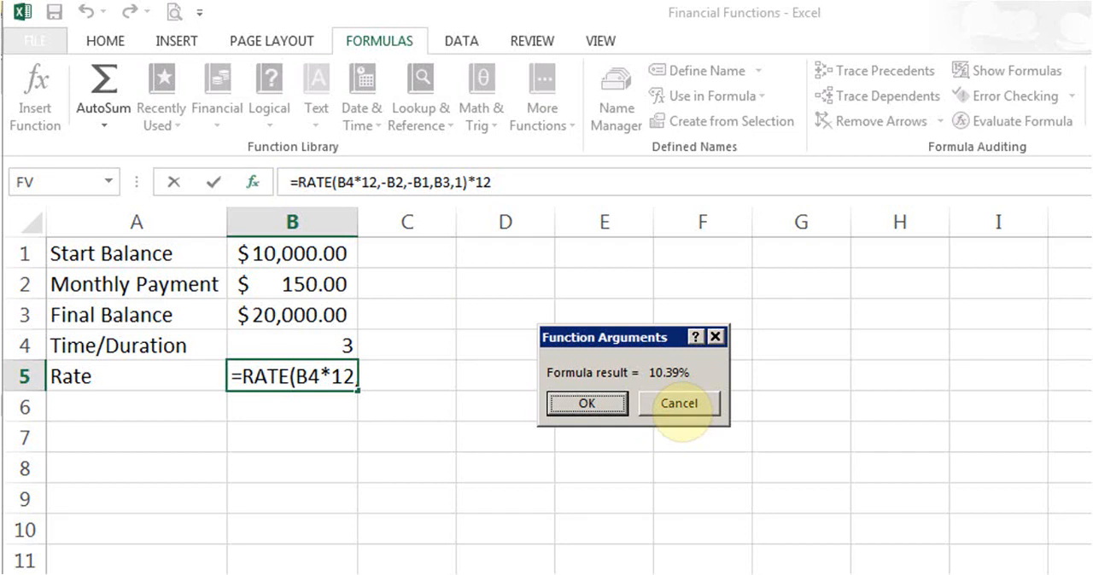
click(678, 404)
- Clear the existing formula in B5 and insert the financial function RATE in its place
key(Delete)
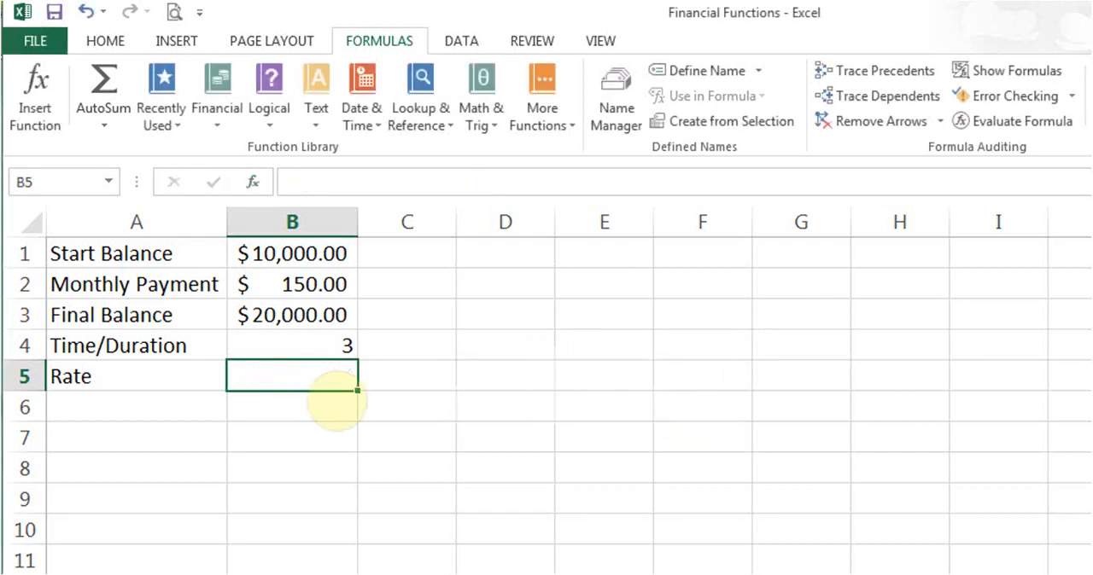
click(217, 118)
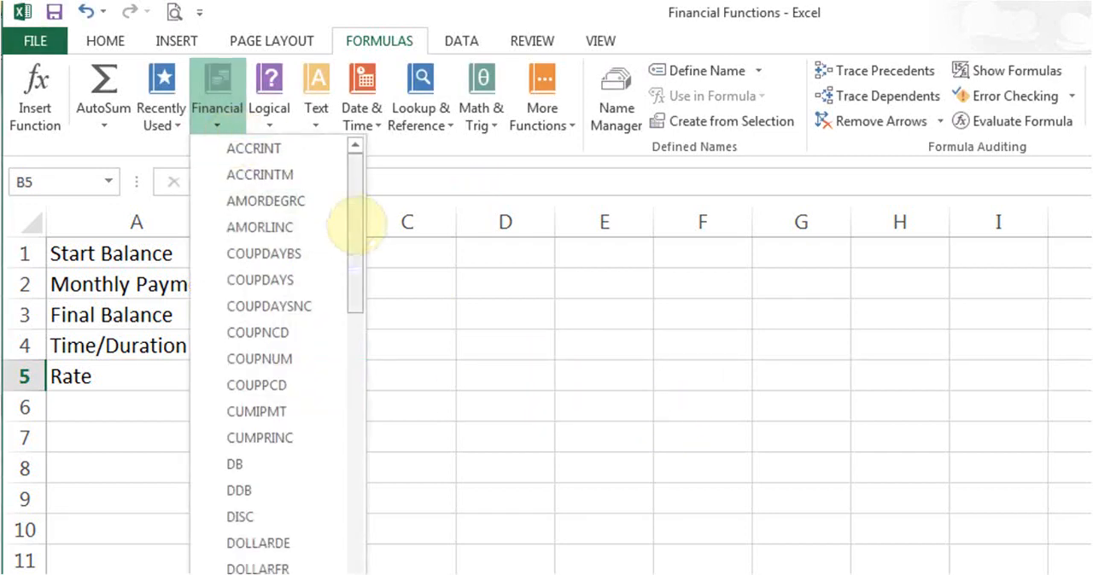
drag(355, 223, 367, 457)
click(257, 490)
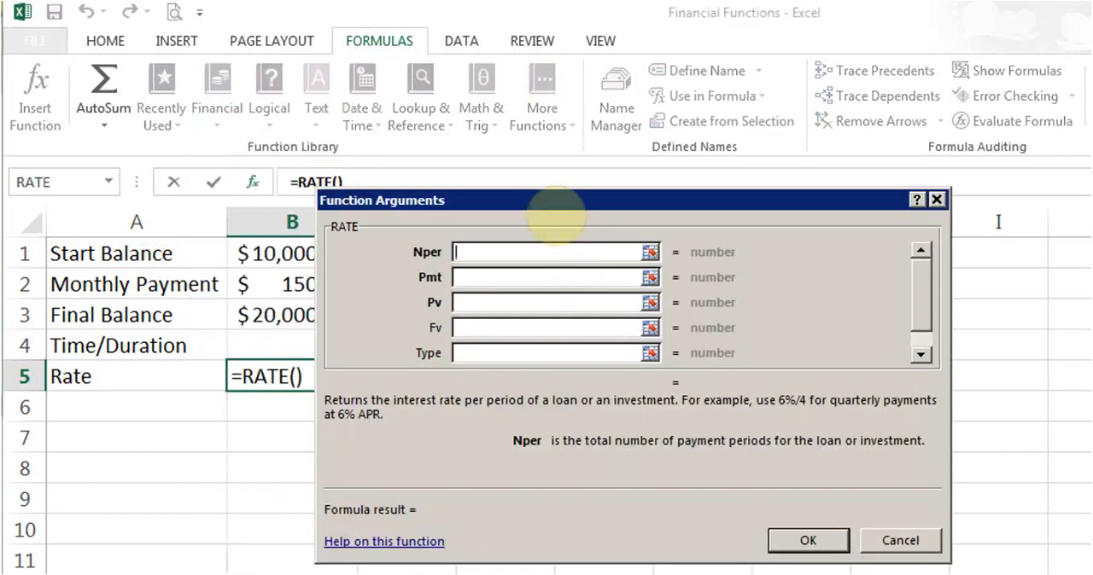
- Set the RATE arguments Nper to B4*12 and Pmt to -B2
drag(551, 207, 605, 204)
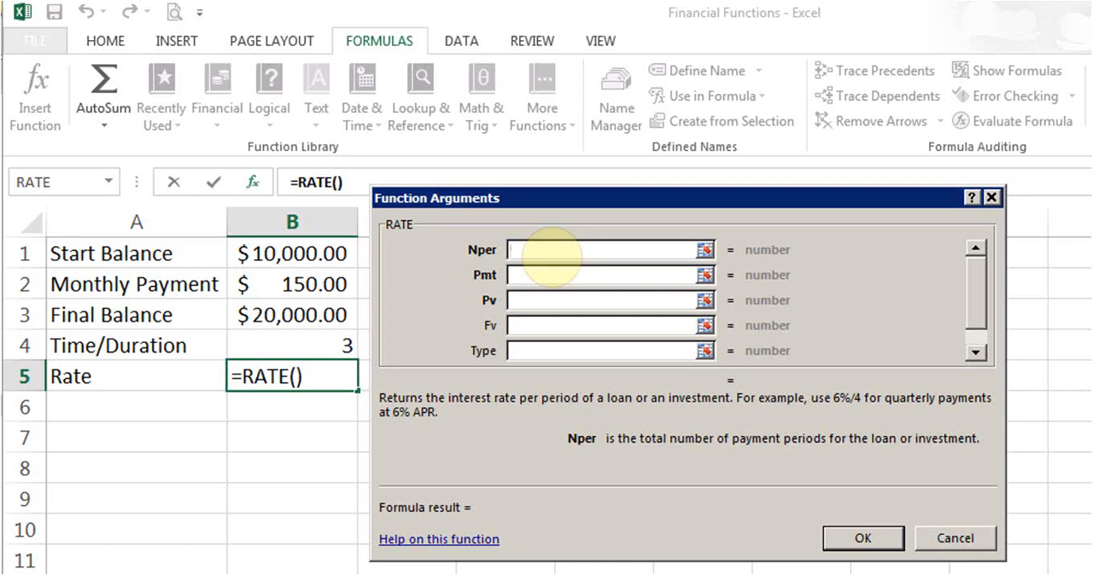
click(290, 344)
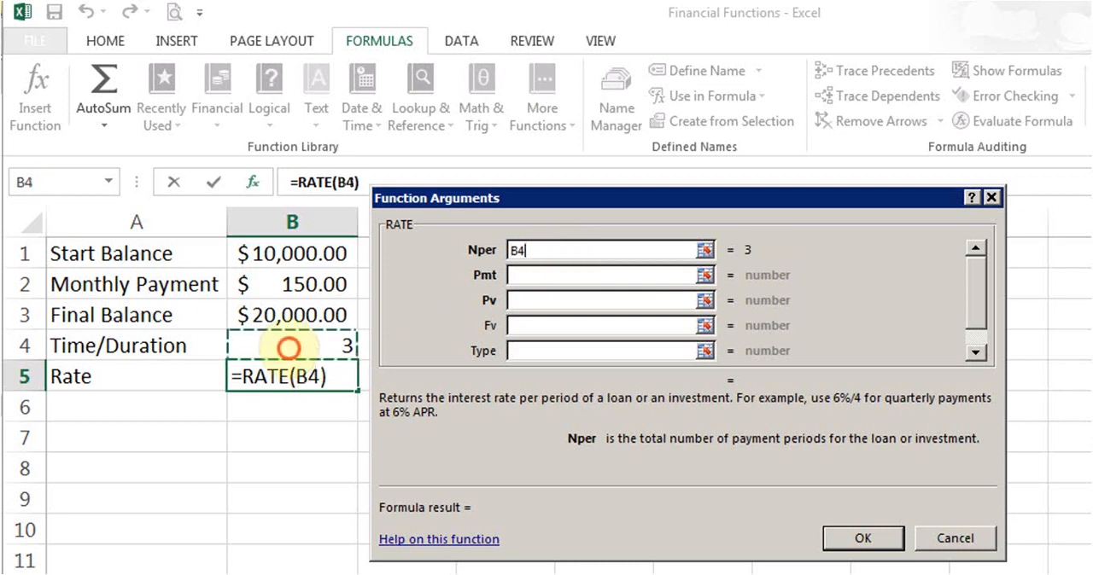
text(*12)
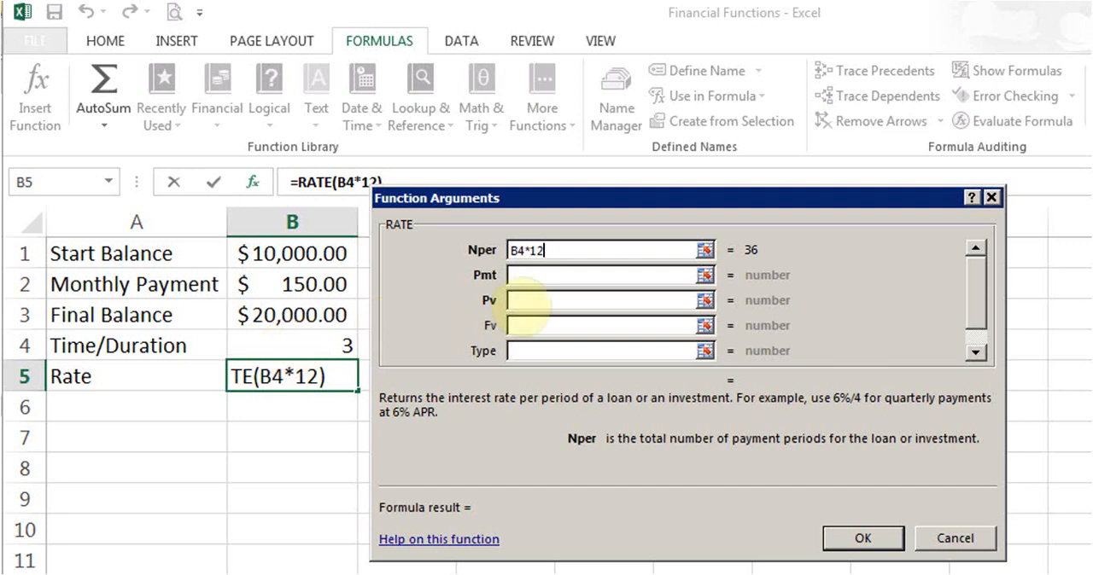
click(531, 275)
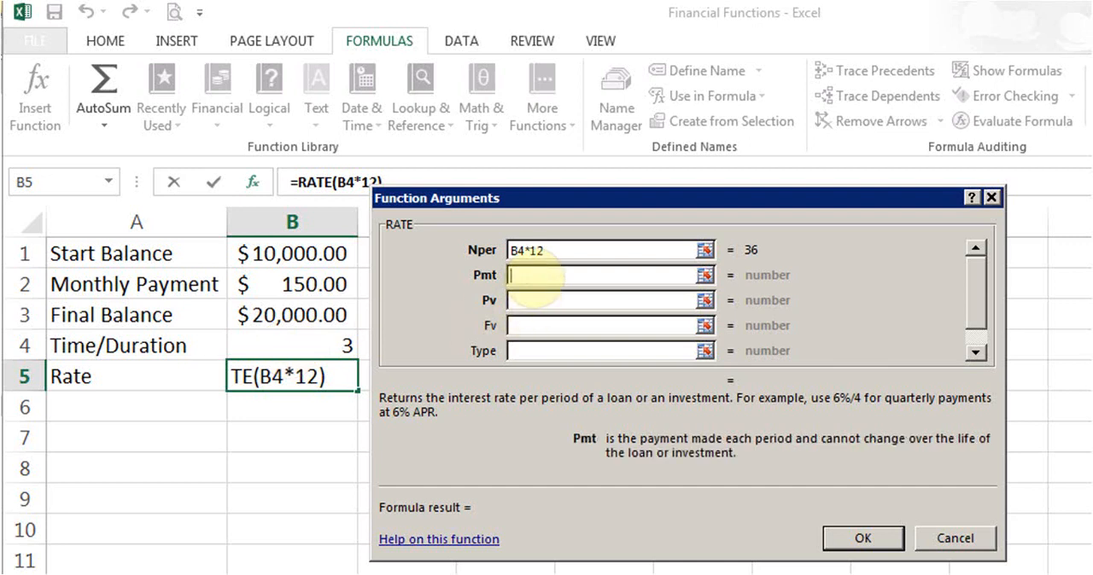
text(-)
click(309, 287)
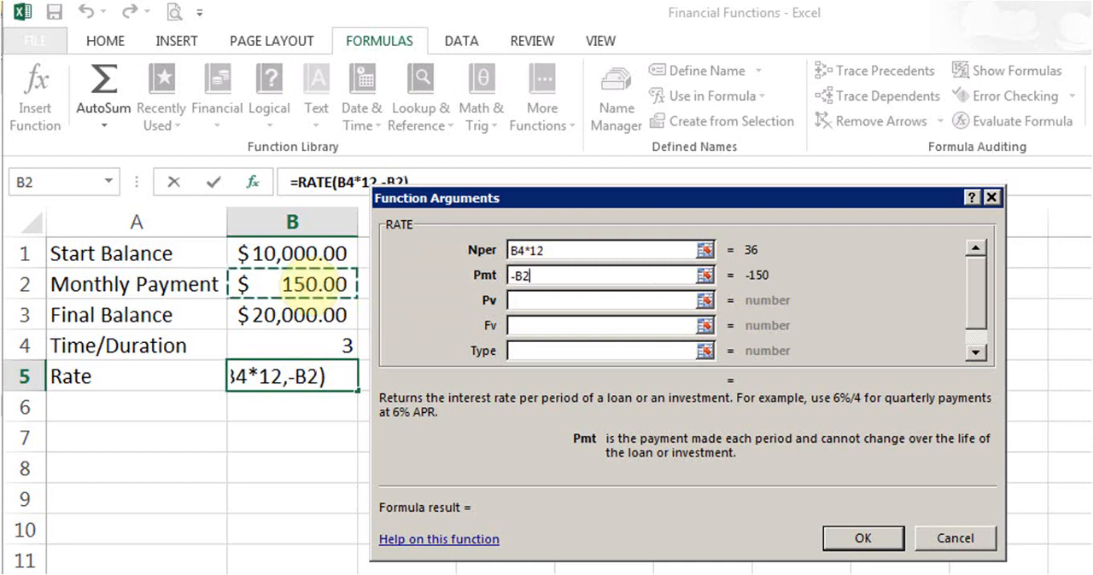
- Set the RATE arguments Pv to -B1 and Fv to B3, leave Type and Guess empty, and enter the formula in B5
click(575, 303)
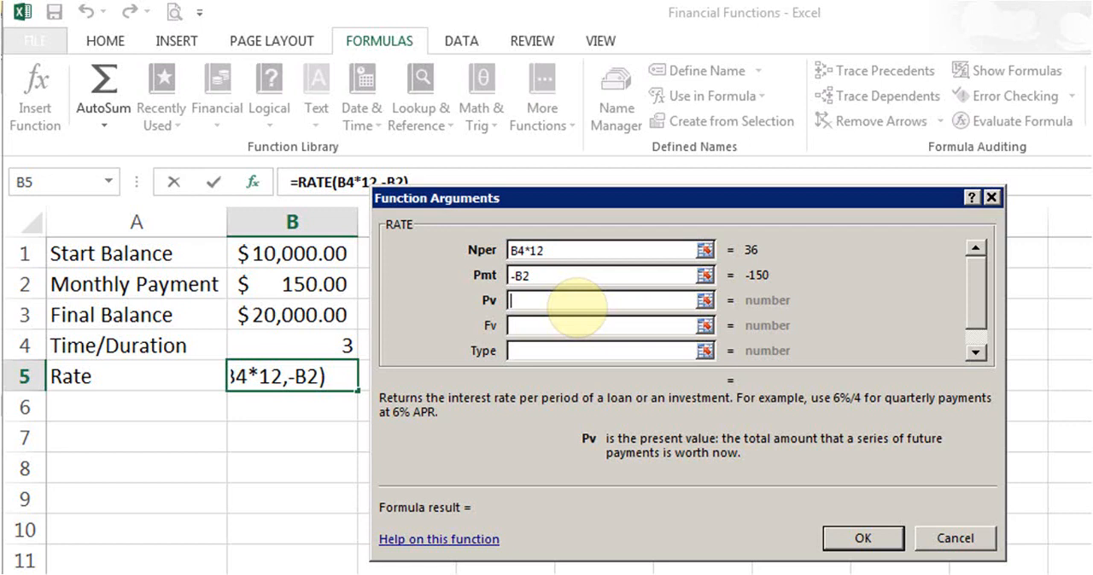
text(-)
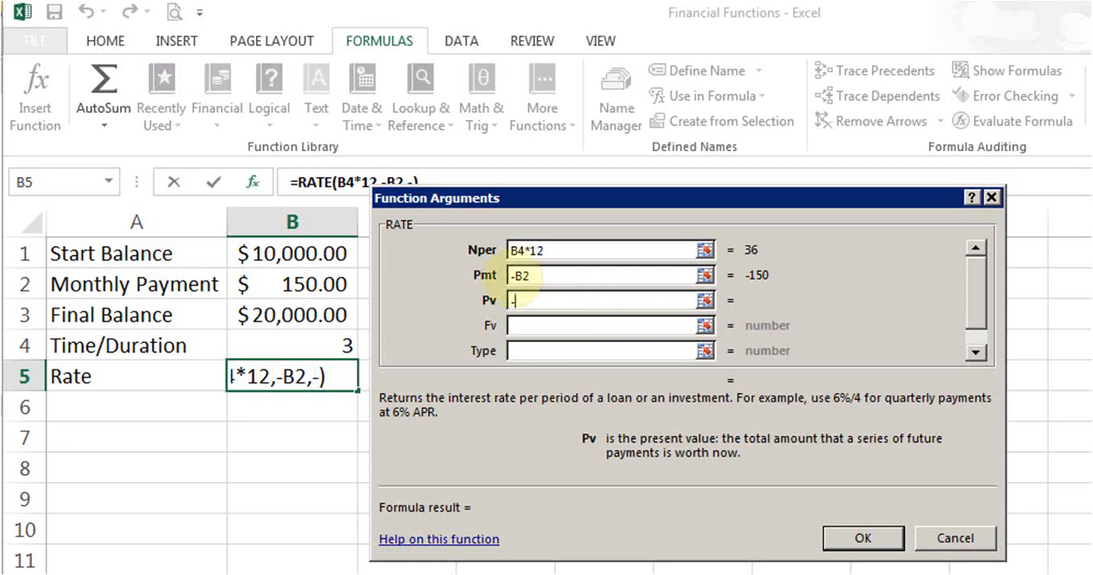
click(303, 253)
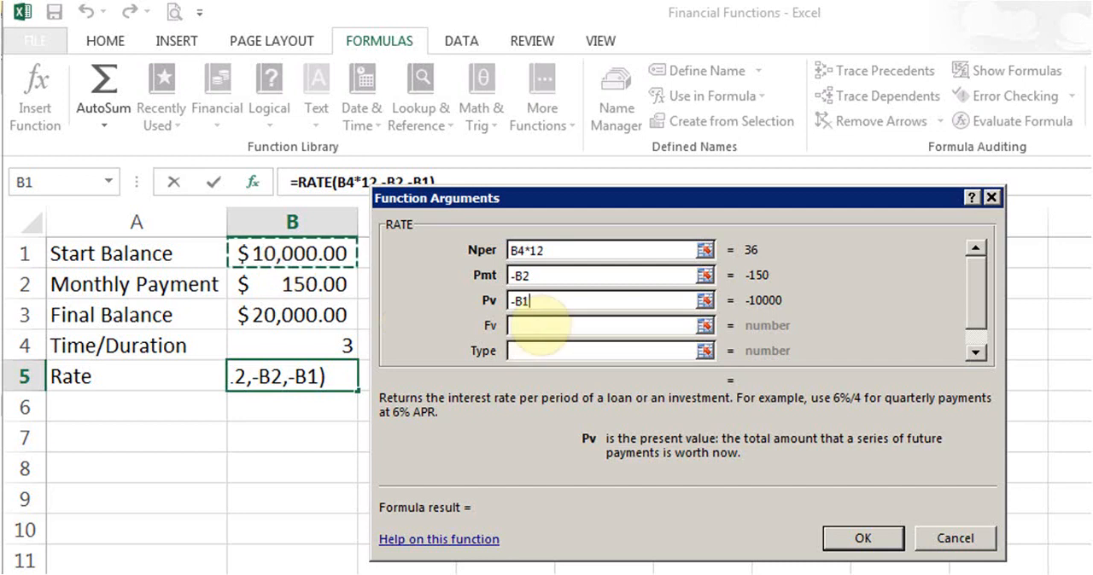
click(535, 327)
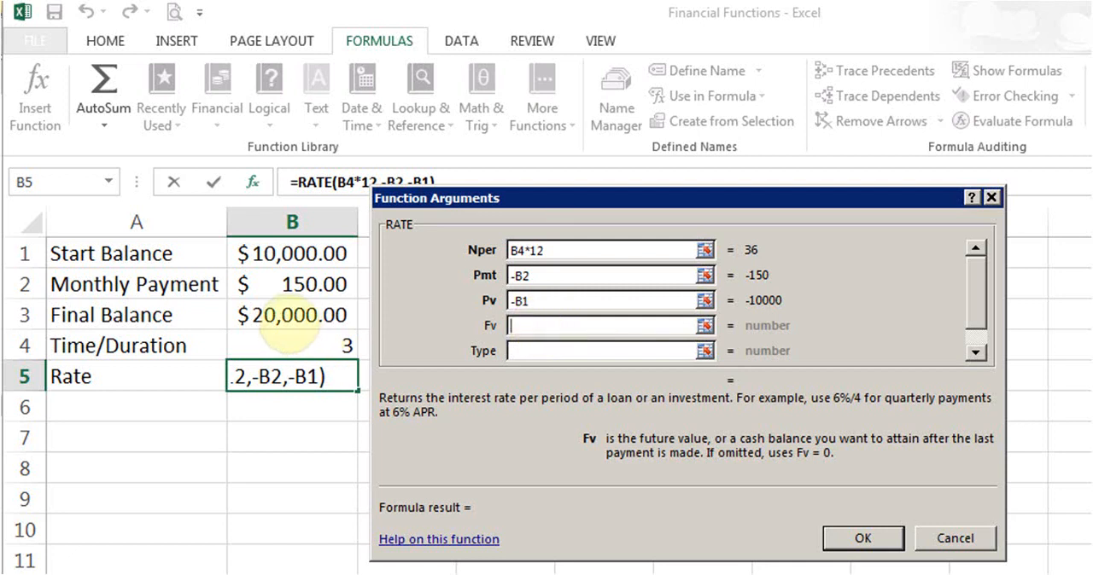
click(286, 327)
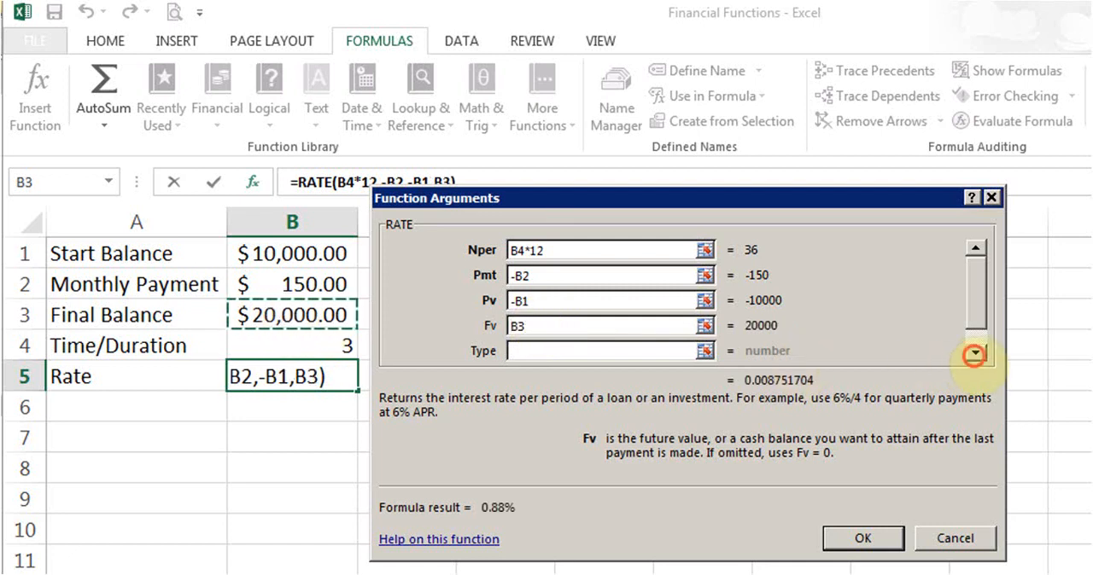
click(975, 353)
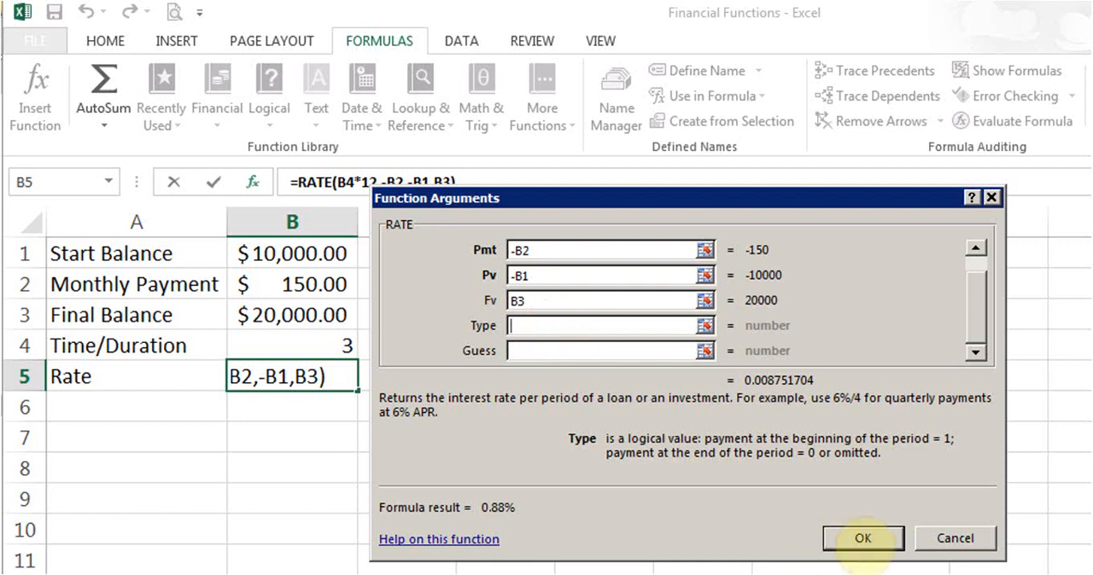
click(858, 537)
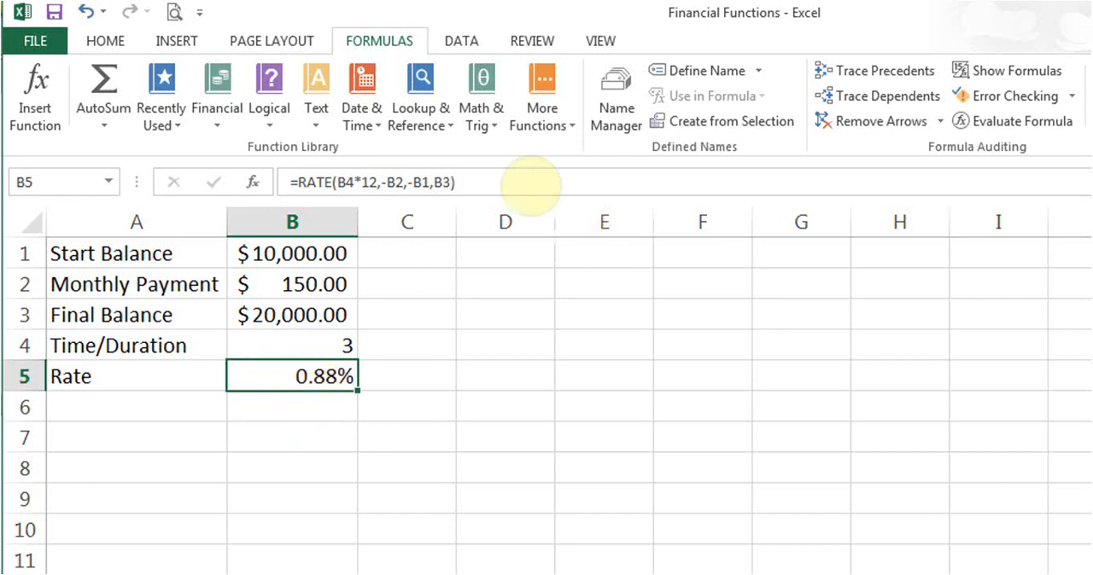
- Annualise the rate in B5 by multiplying the RATE formula by 12
click(480, 181)
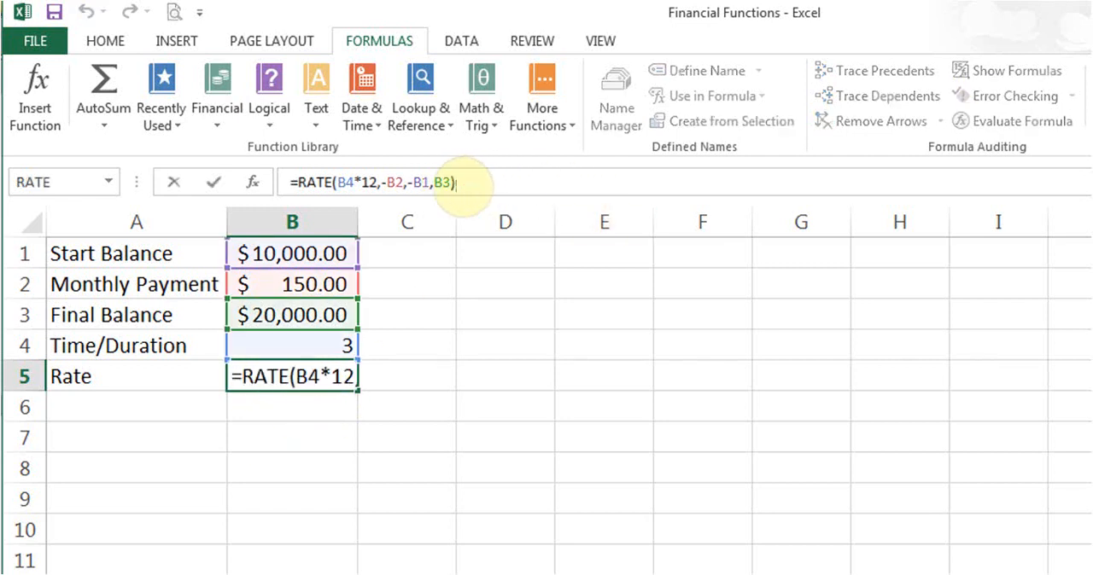
text(*12)
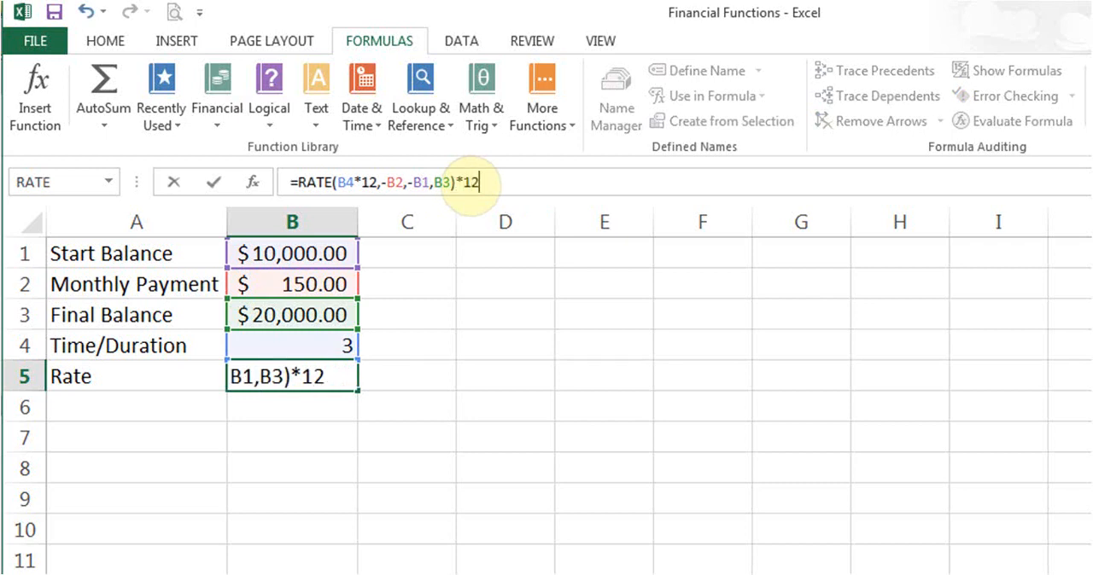
key(Return)
key(Up)
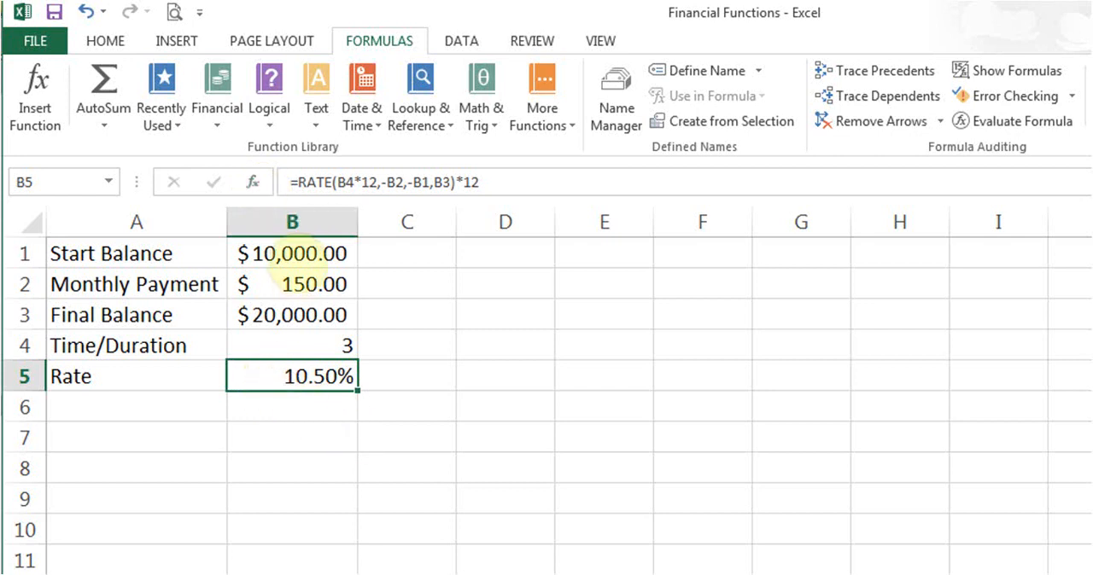
- Set the start balance in B1 to 0 and the final balance in B3 to 5,000
double_click(294, 252)
key(Delete)
key(Return)
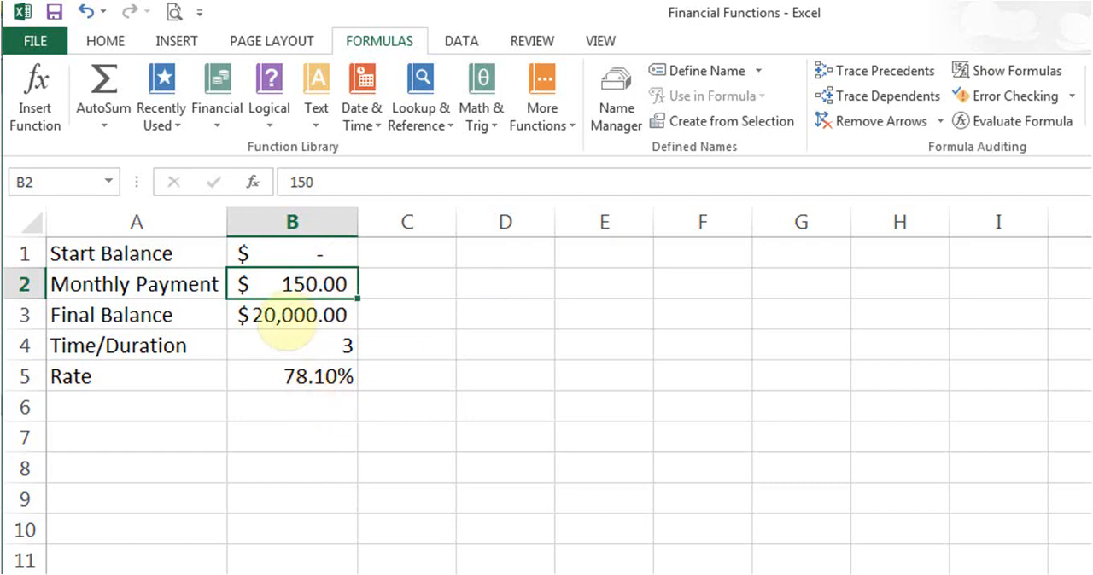
click(296, 317)
text(5,00)
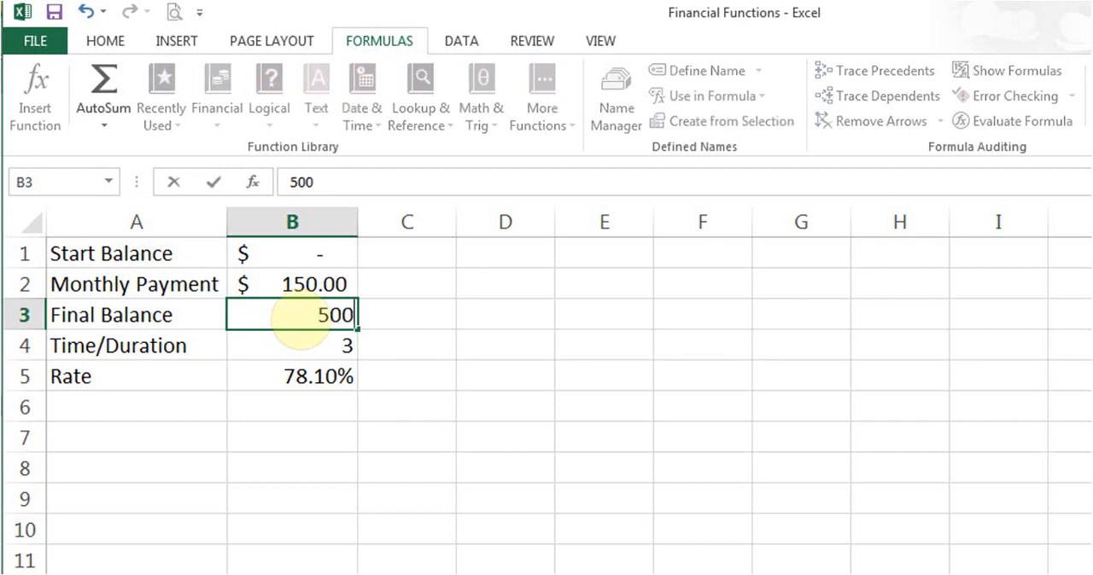
text(0)
key(Return)
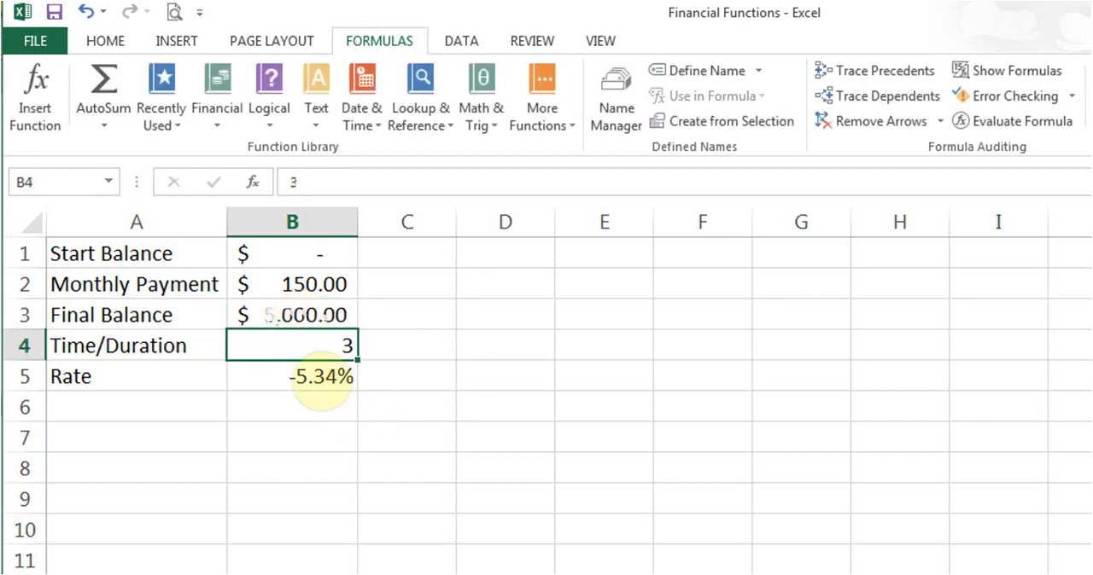
click(320, 375)
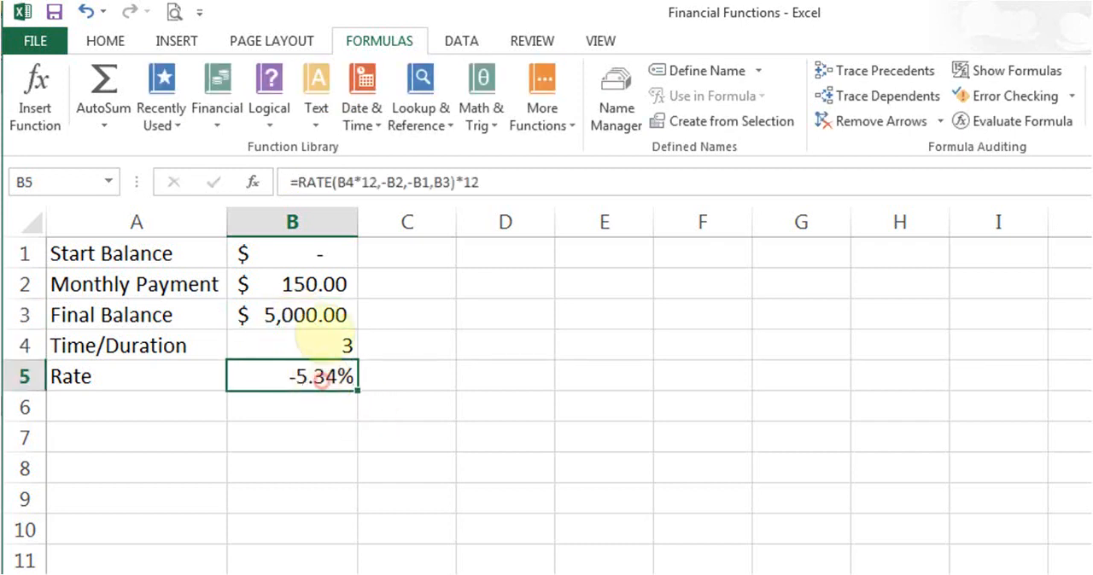
- Enter -0 as the start balance in B1 and check the rate formula in B5
click(332, 258)
text(-0)
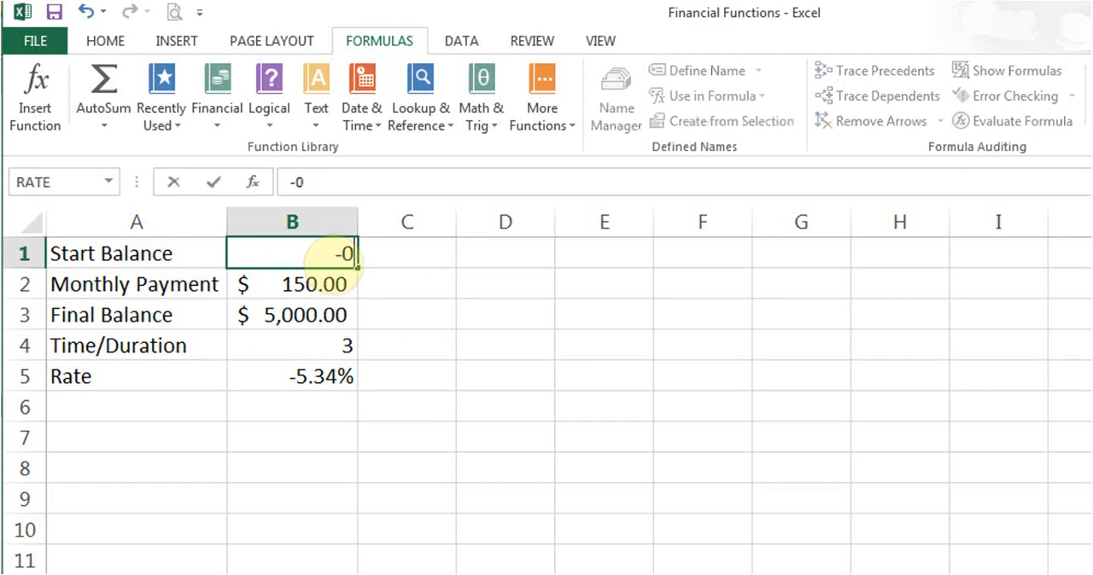
key(Return)
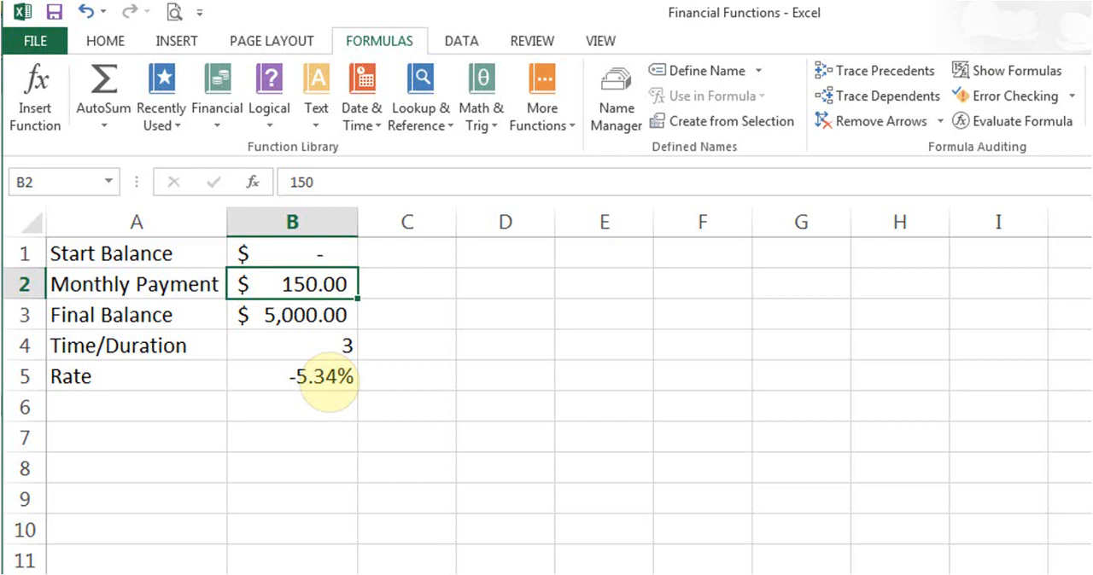
click(325, 378)
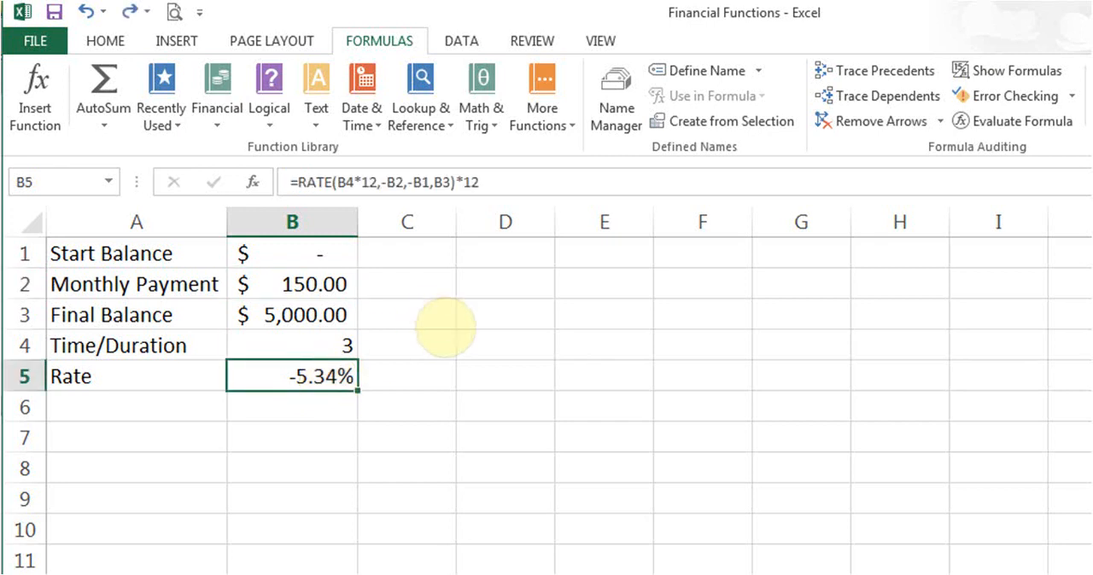
- Set the start balance in B1 to 500
click(310, 252)
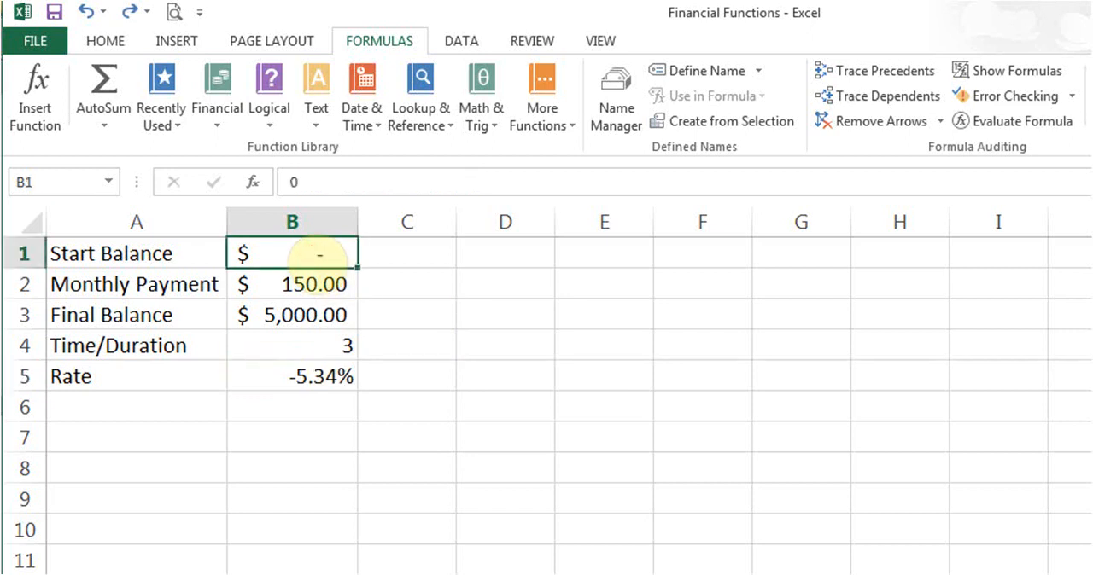
text(500)
key(Return)
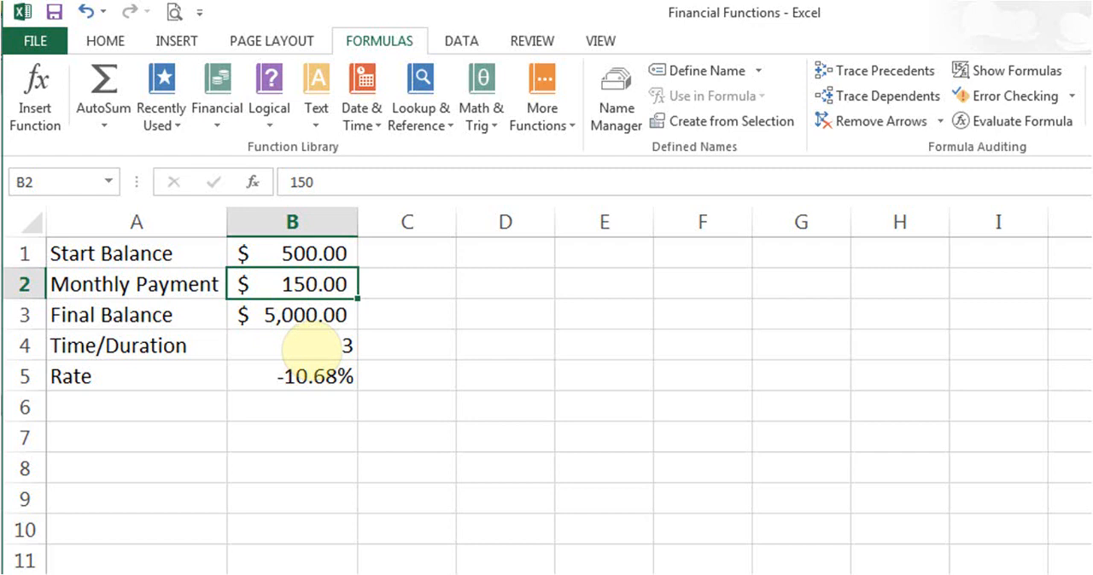
- Undo the trial changes to the start balance and the final balance
click(85, 12)
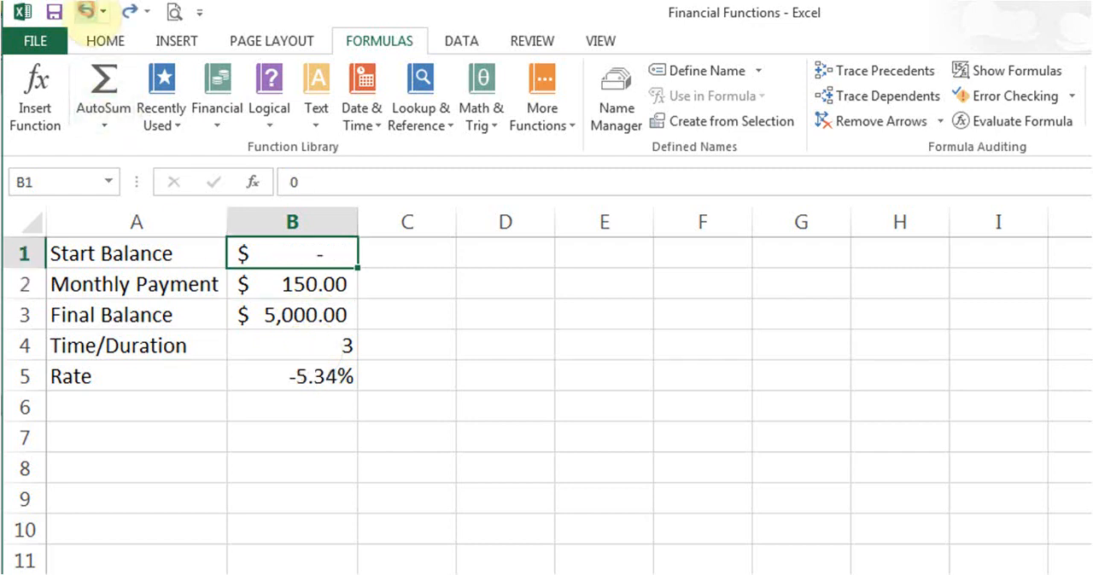
click(86, 12)
click(85, 12)
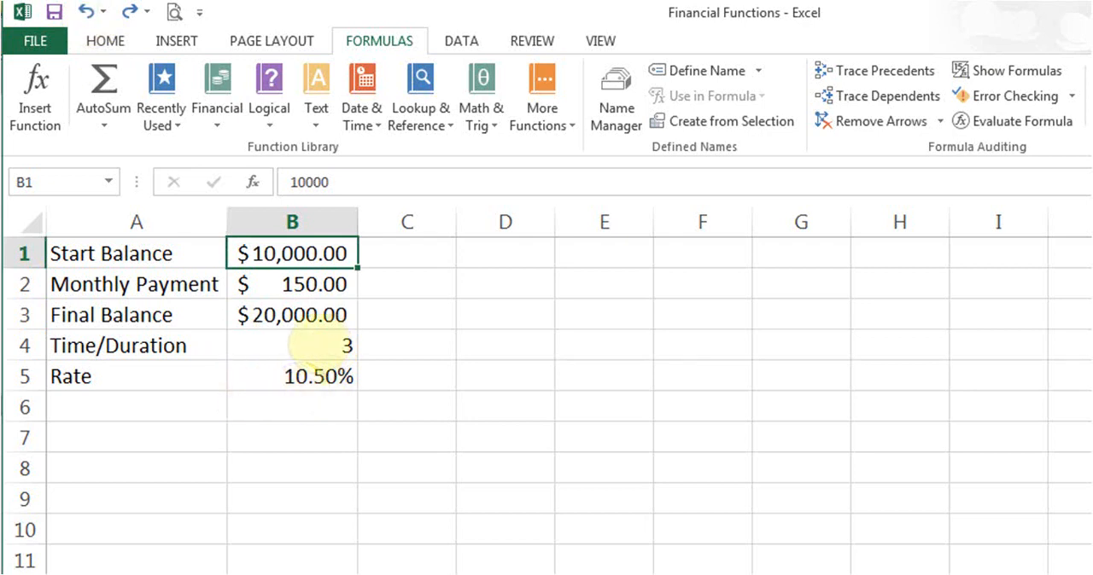
- Set the time/duration in B4 to 4
click(319, 346)
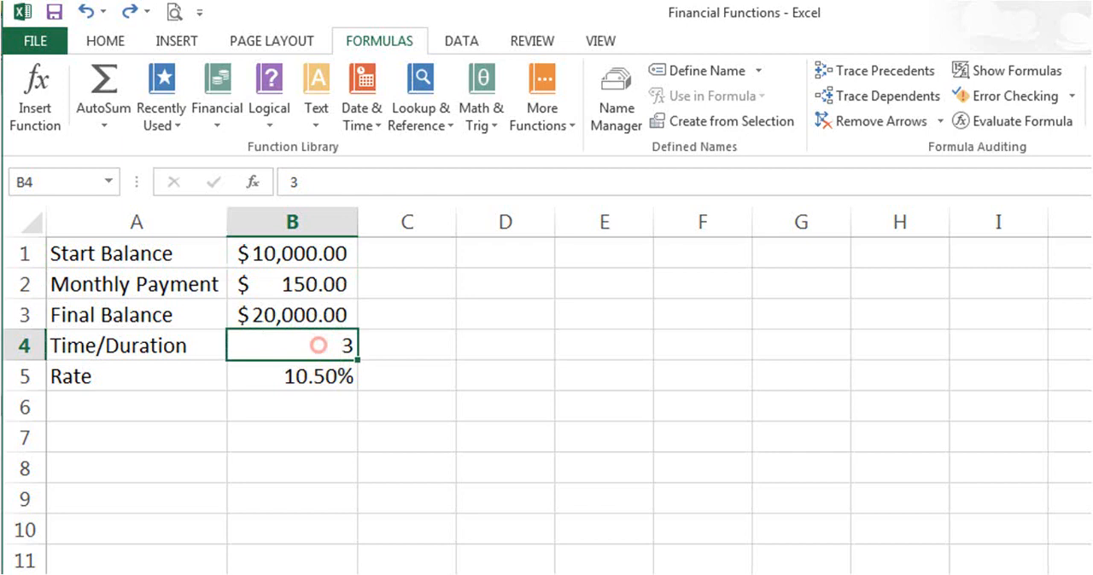
text(4)
key(Return)
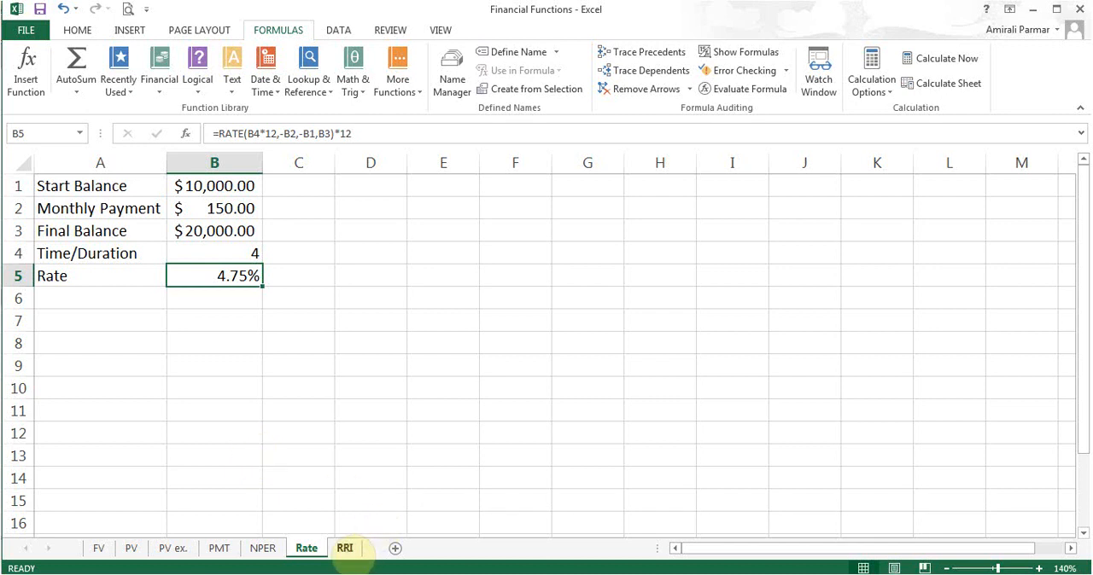
- Open the RRI sheet and review its version note in A7 and the initial and final balances in B2 and B3
click(345, 549)
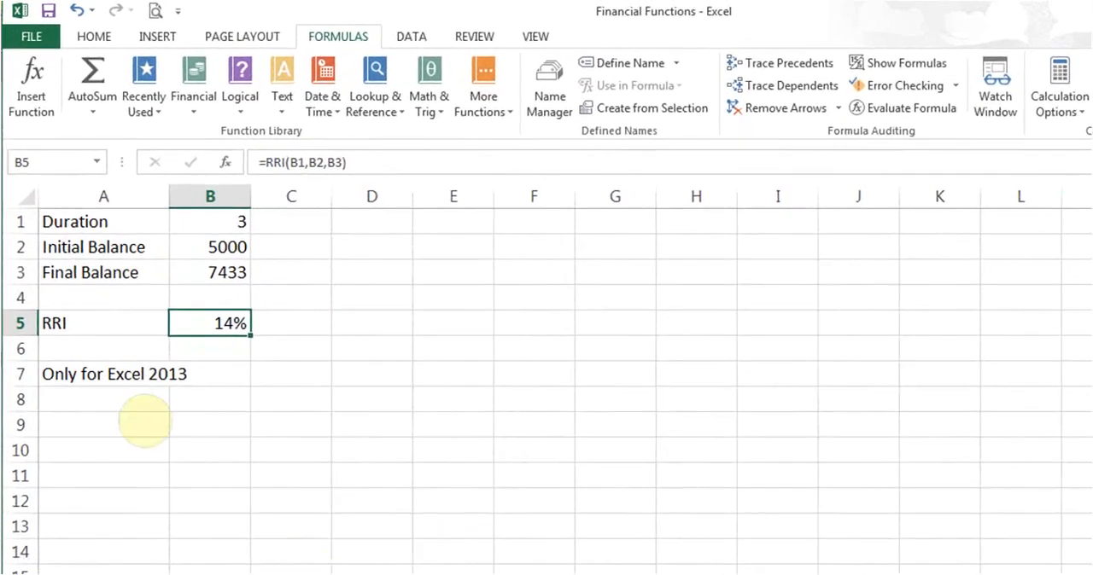
click(79, 308)
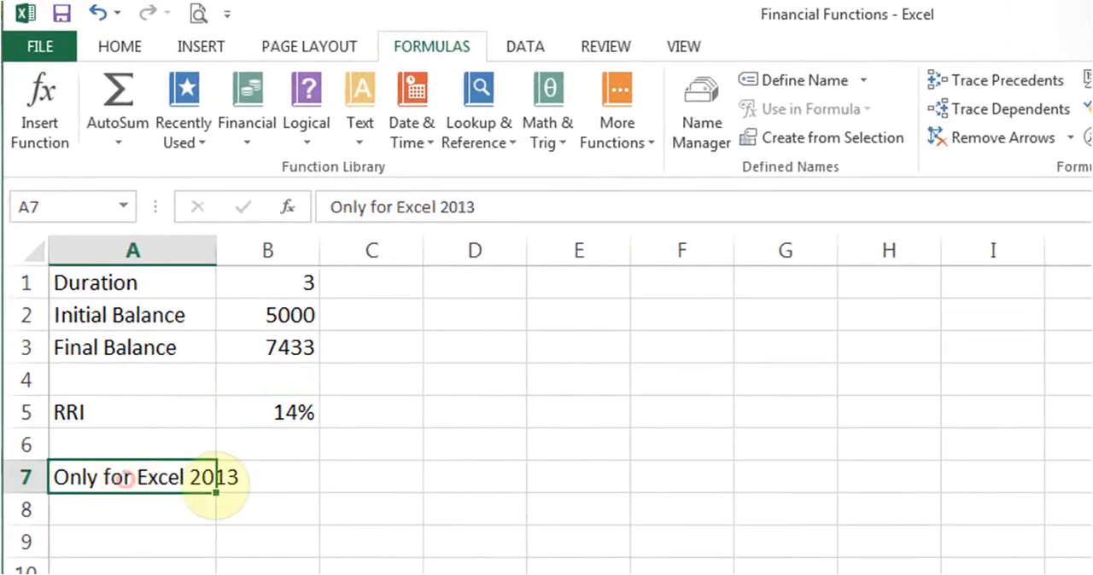
click(288, 491)
click(314, 533)
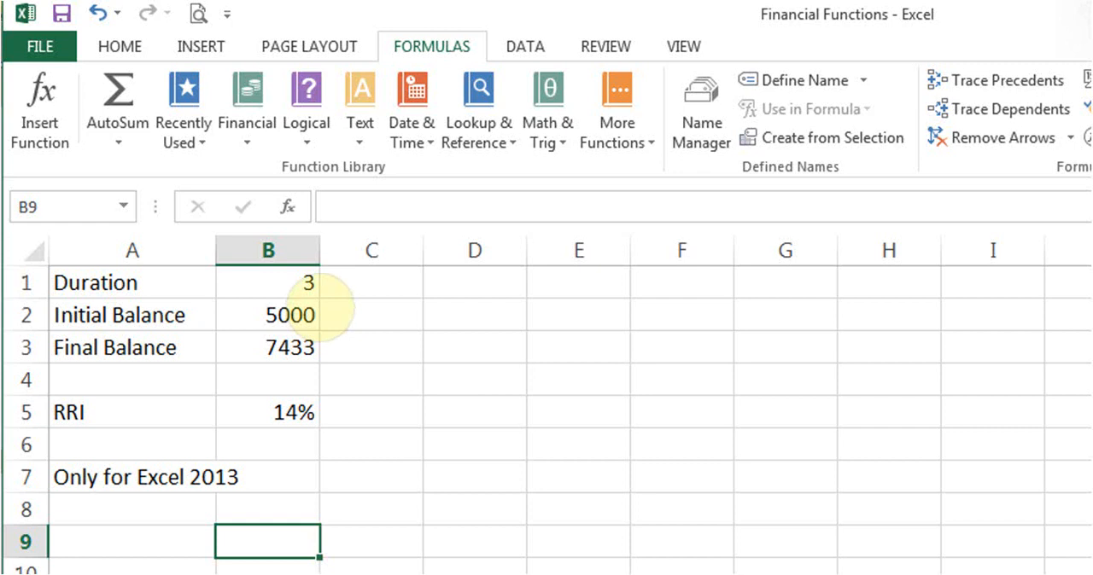
click(269, 316)
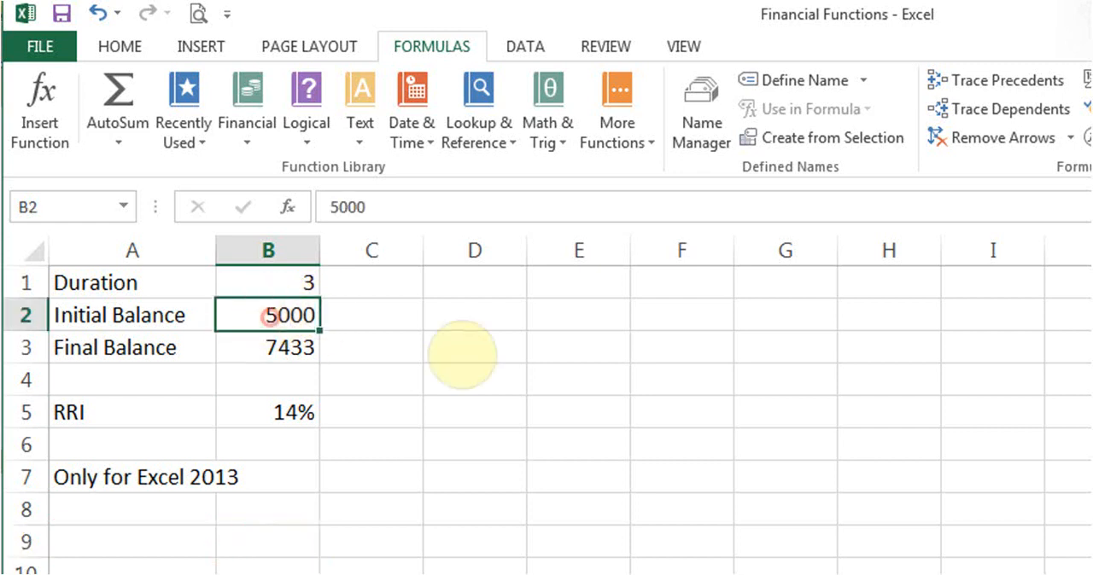
click(265, 346)
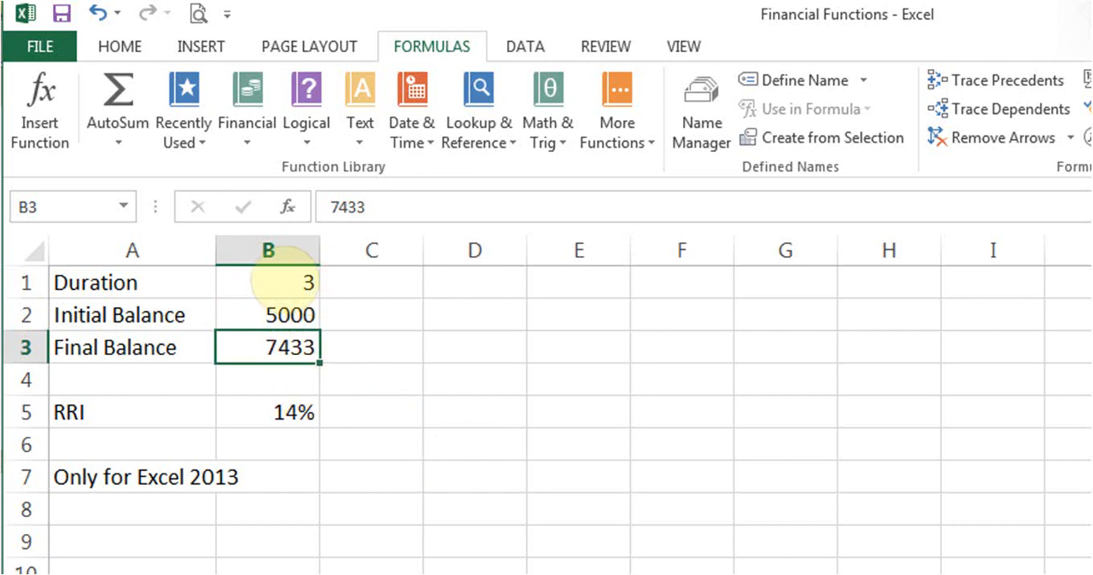
- Select the RRI result in B5 and locate RRI among the available financial functions without inserting it
click(253, 413)
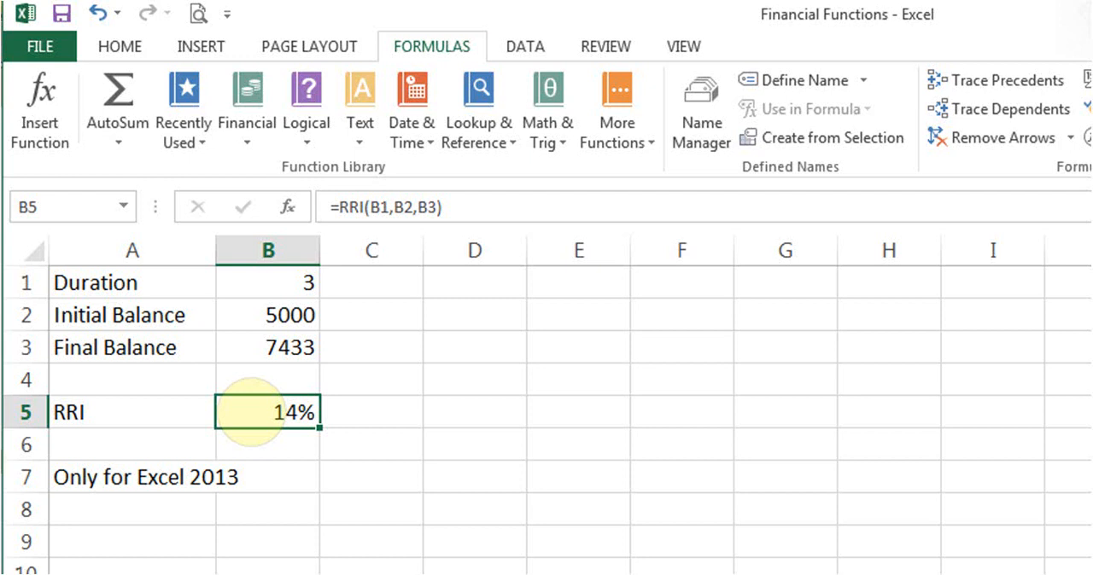
click(248, 139)
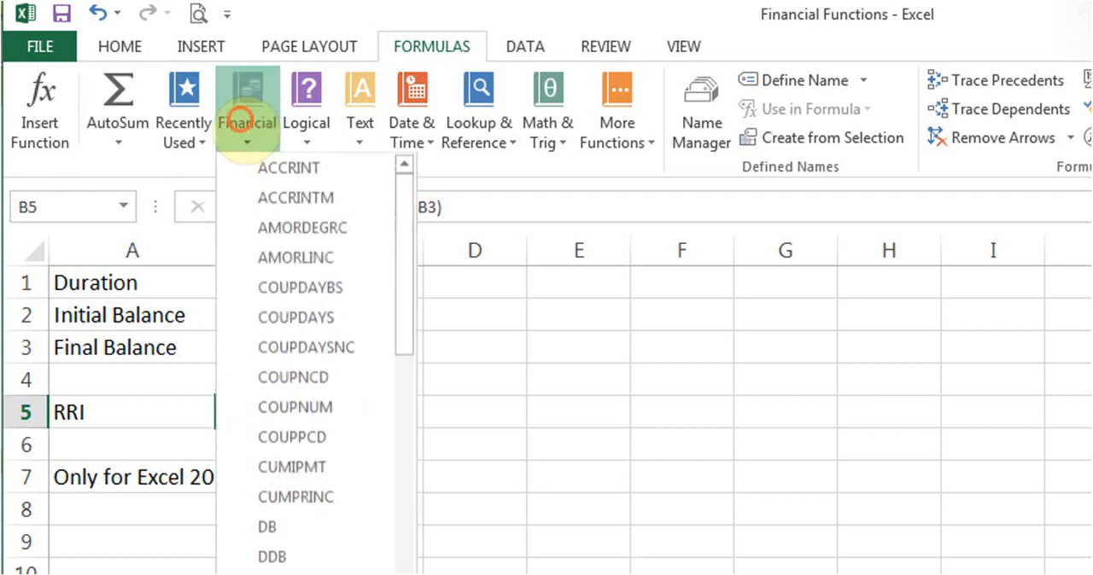
drag(399, 316, 413, 574)
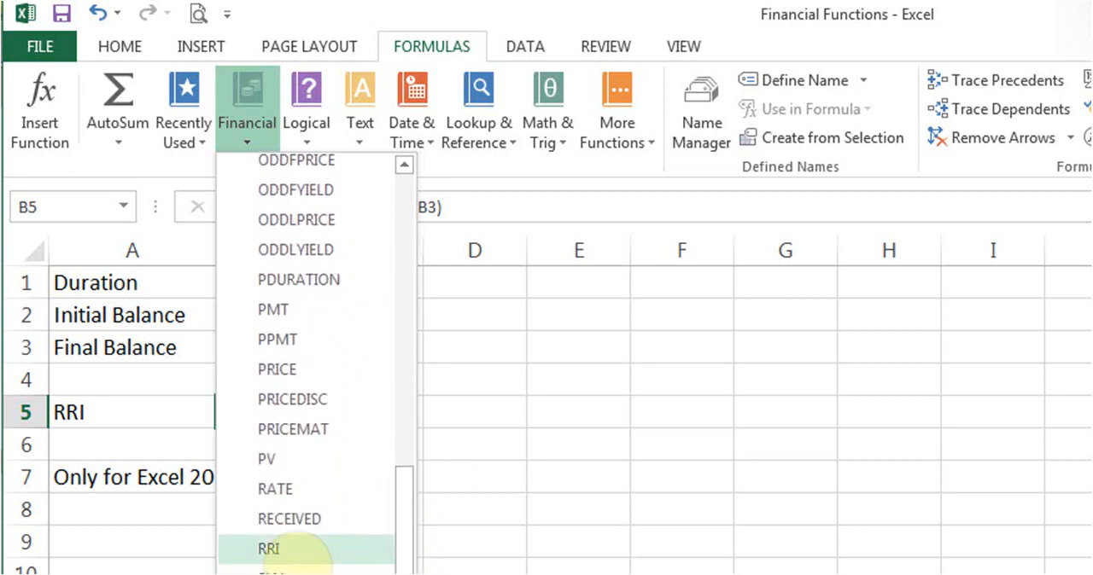
click(487, 397)
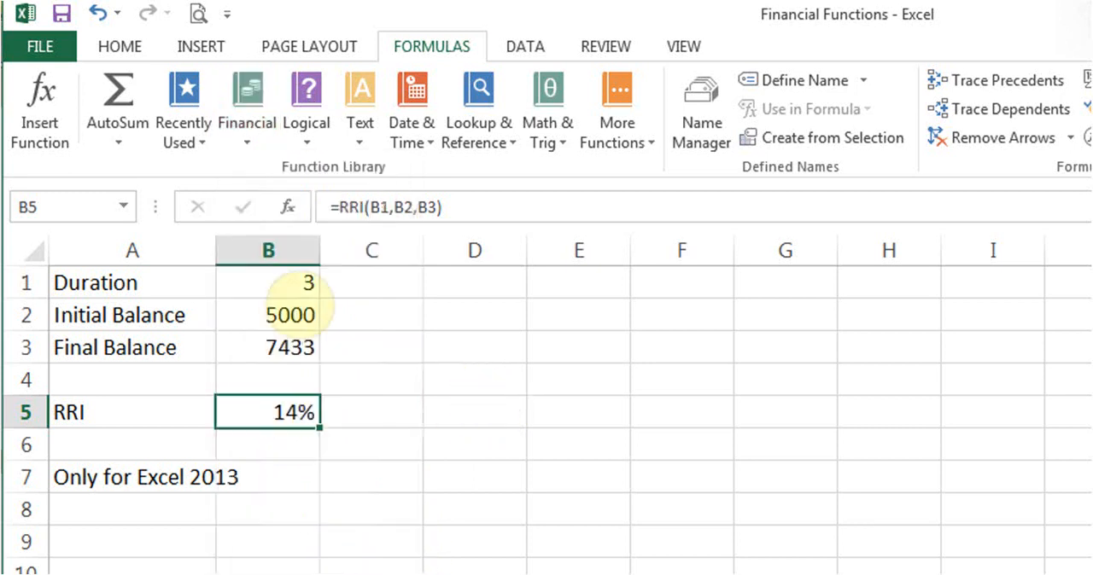
- Review the Nper, Pv and Fv arguments of the RRI formula in B5 and accept them as they are
click(288, 207)
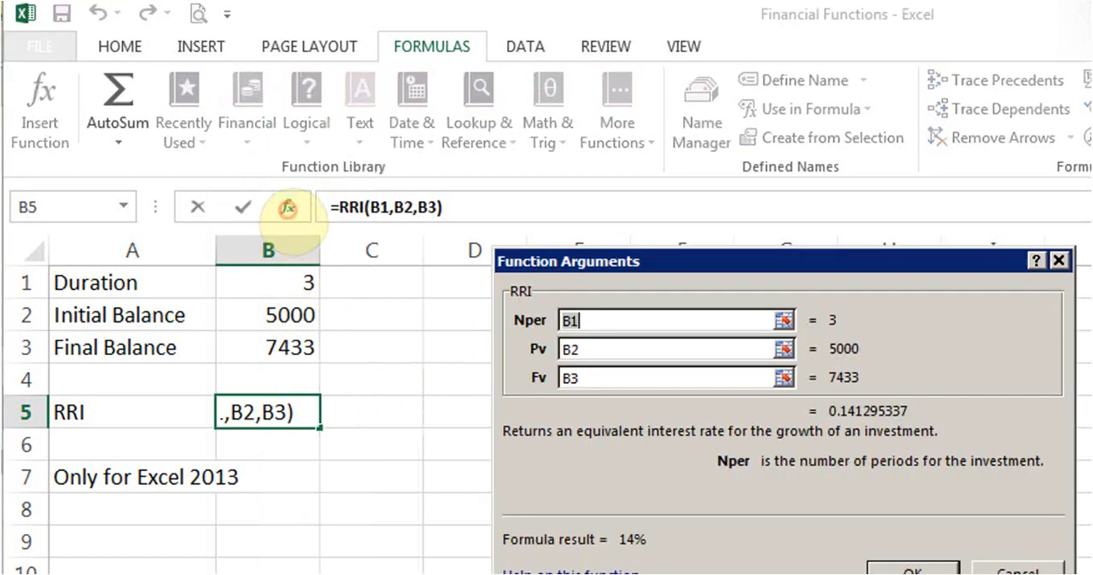
drag(671, 261, 538, 257)
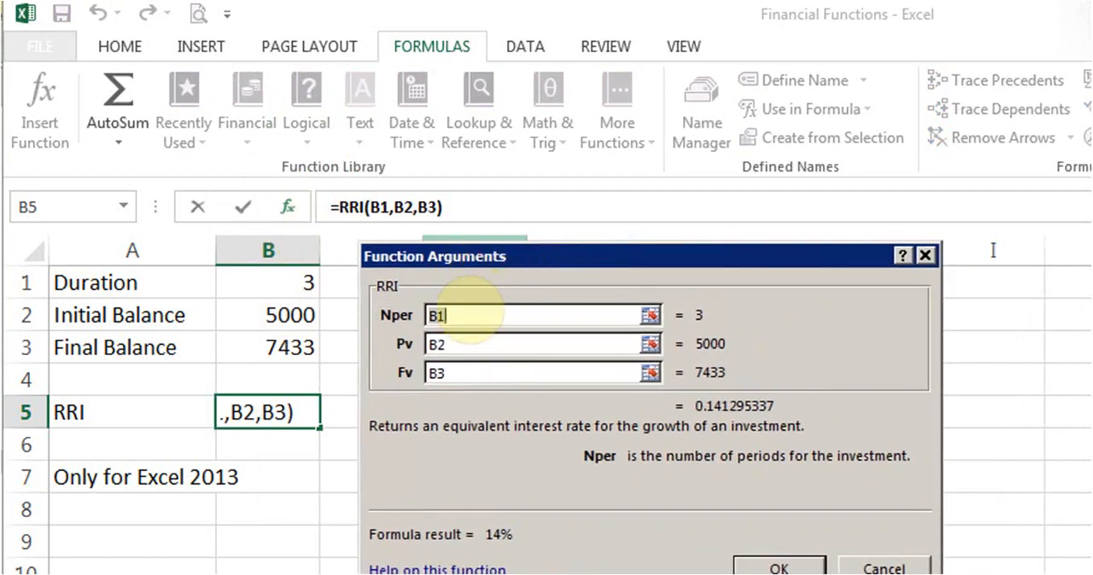
click(468, 309)
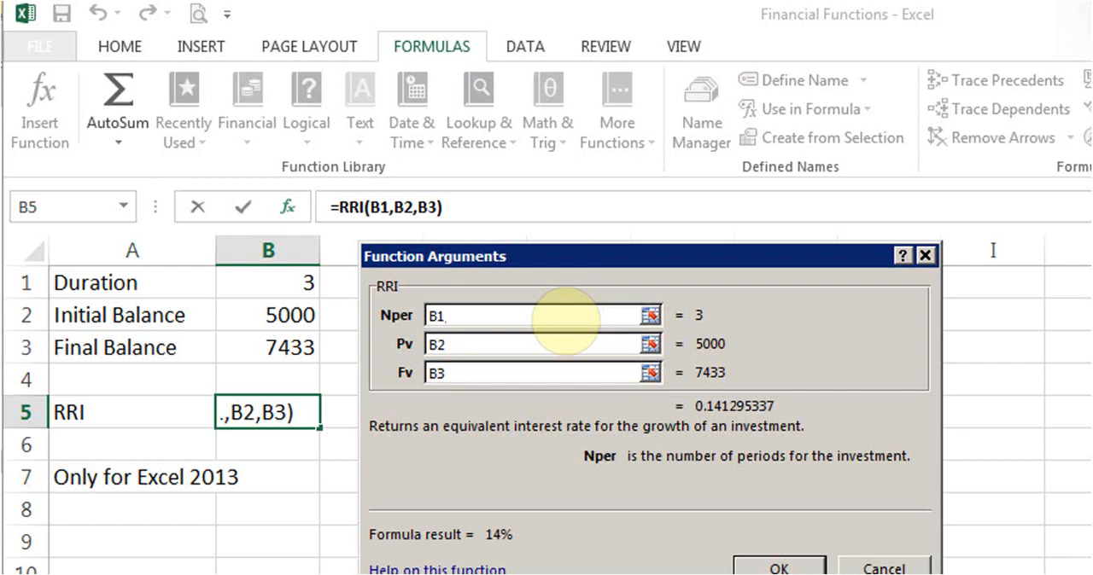
click(498, 343)
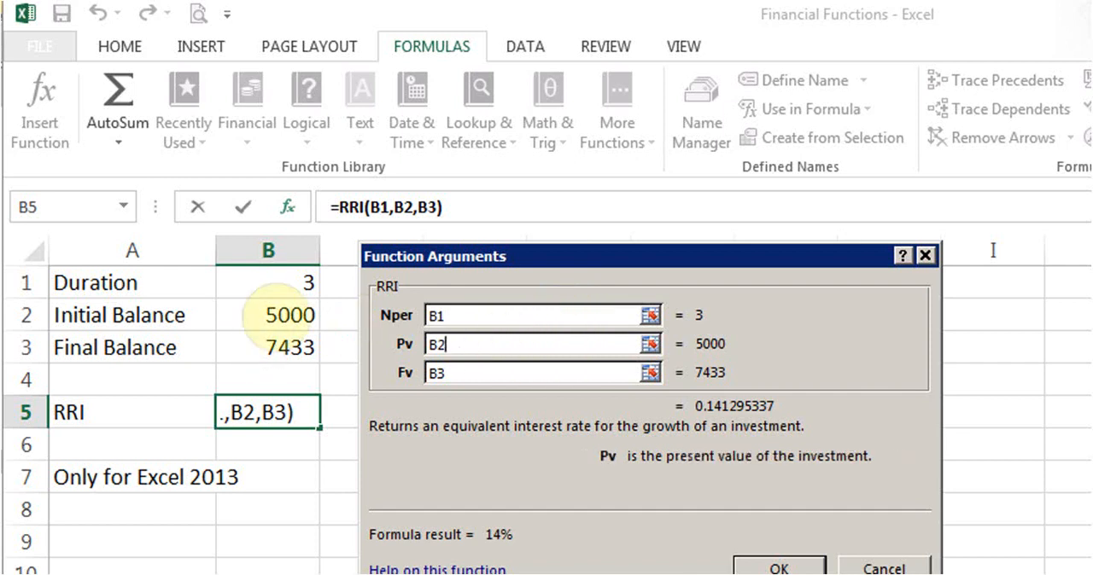
click(462, 374)
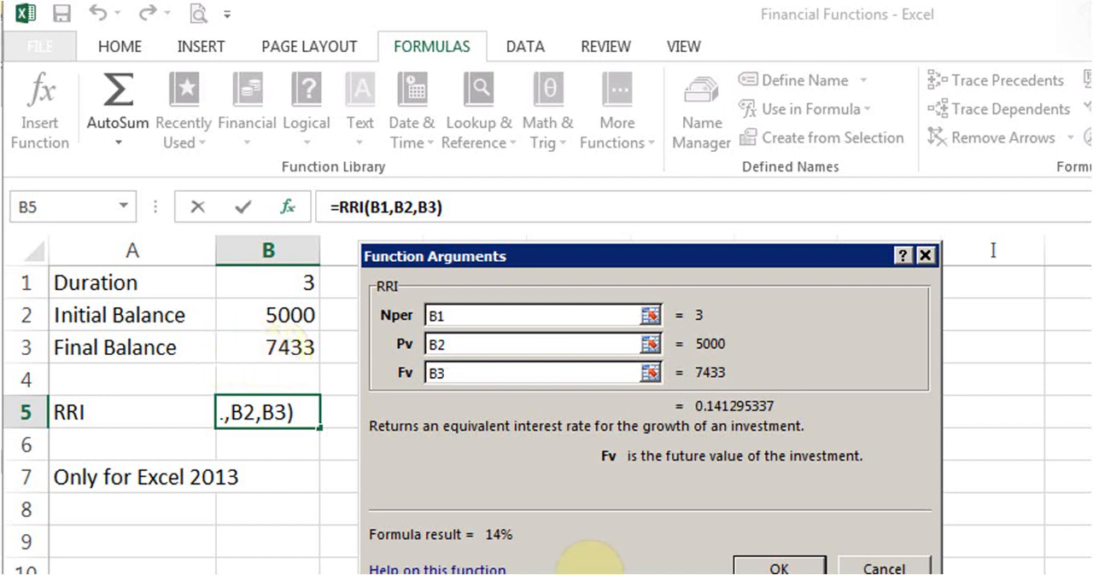
click(760, 568)
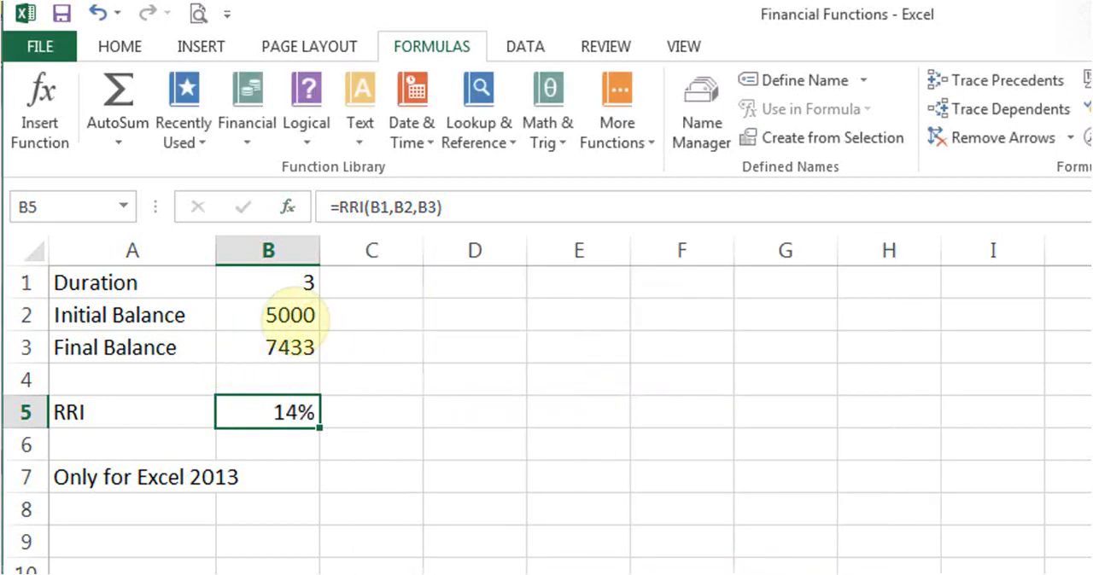
- Set the initial balance in B2 to 2000 and the duration in B1 to 5
click(293, 318)
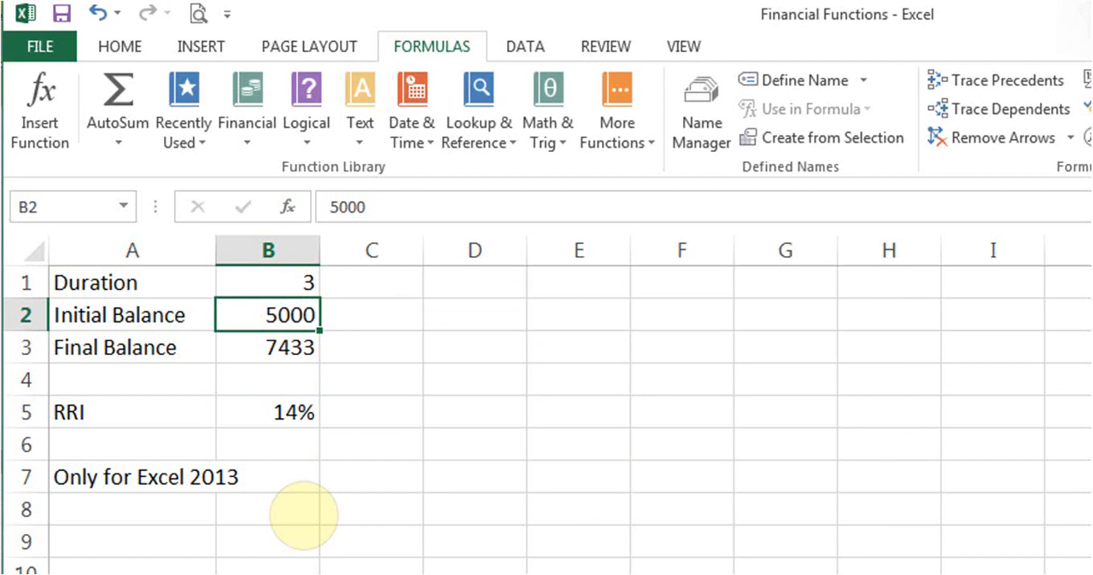
text(2000)
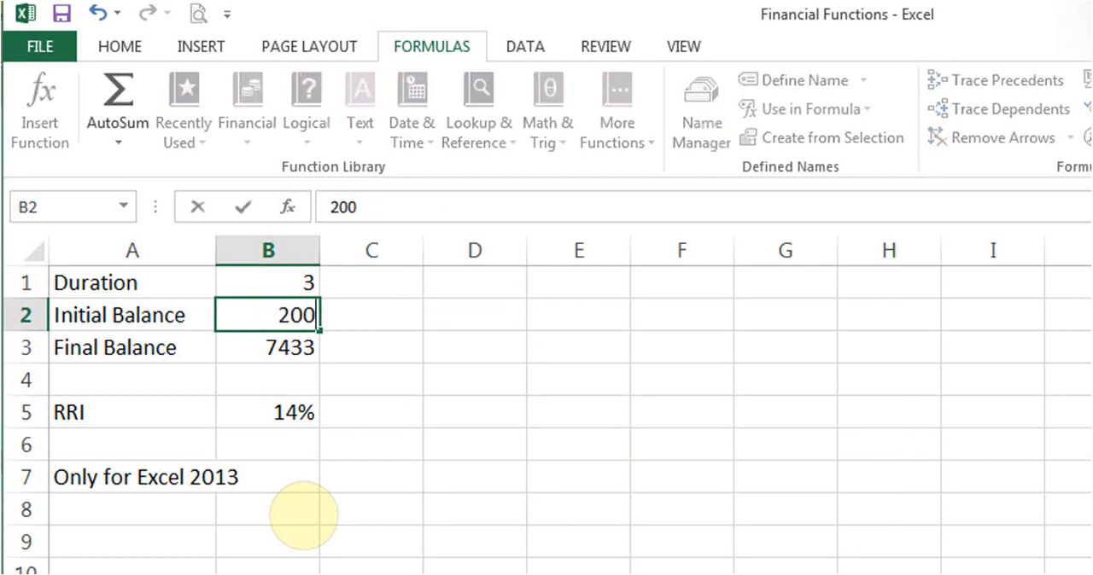
key(Return)
key(Up)
key(Up)
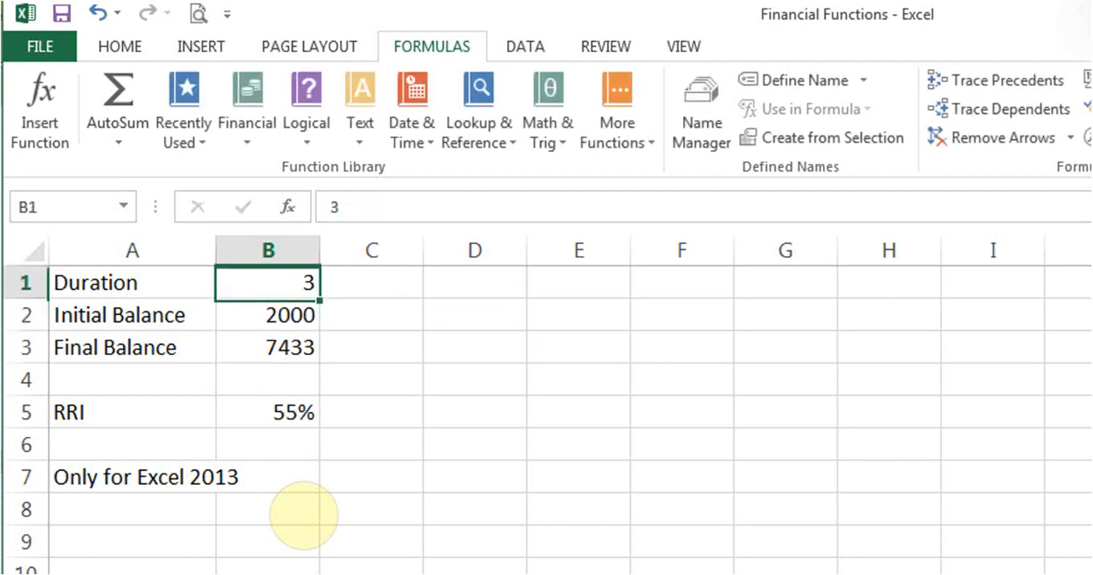
text(5)
key(Return)
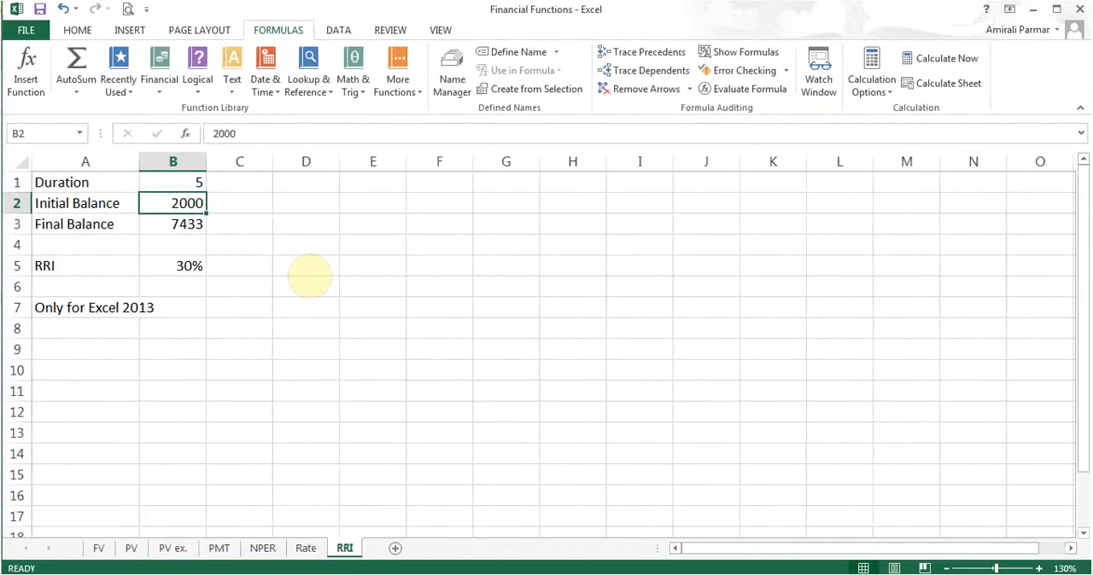
- Look over the financial functions from empty cell D5, examine the arguments of CUMPRINC, and cancel without inserting it
click(307, 272)
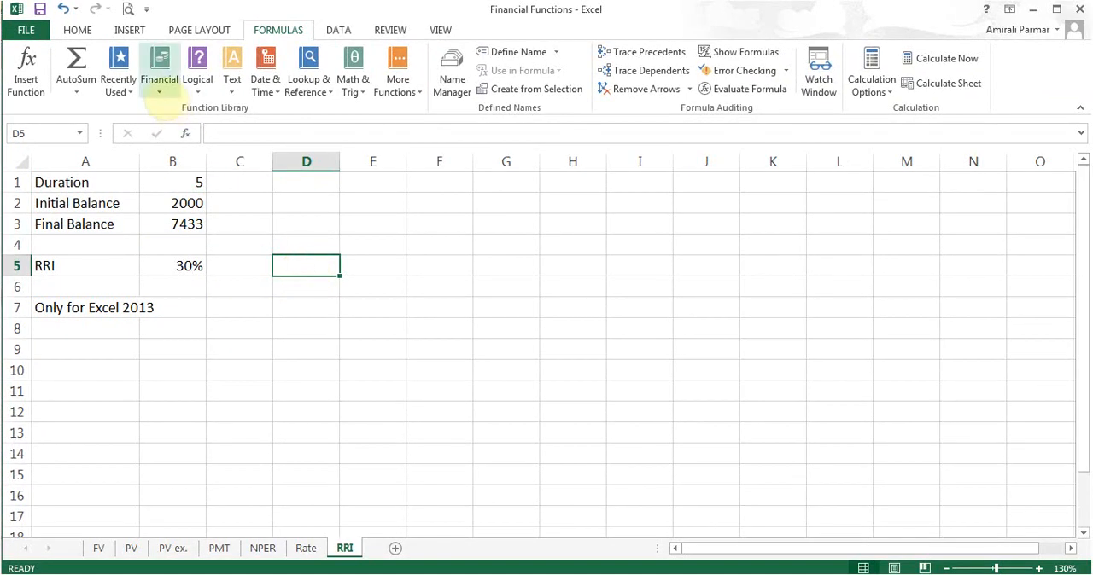
click(161, 85)
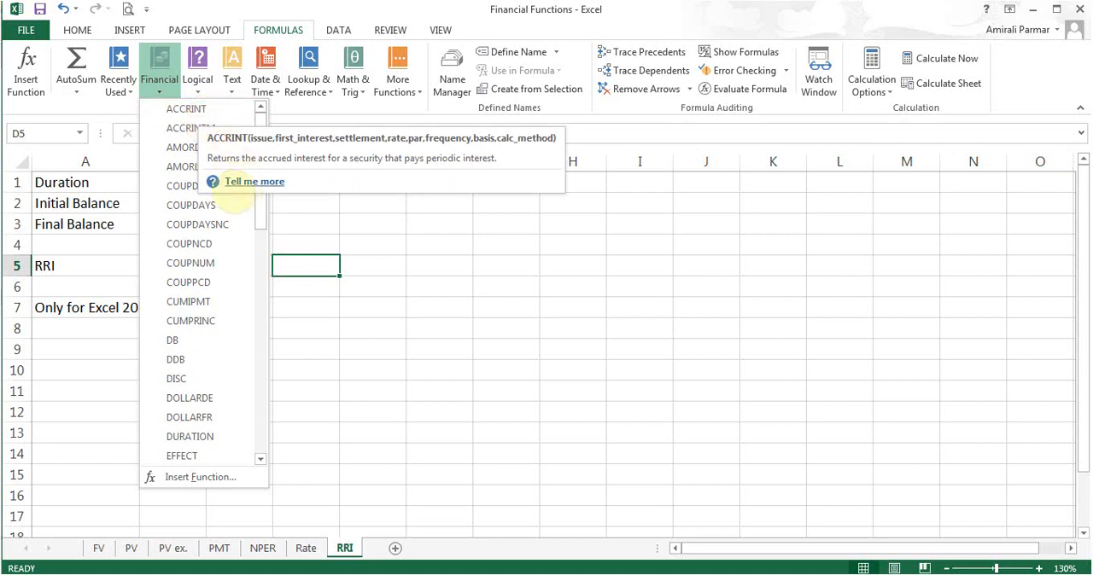
click(306, 267)
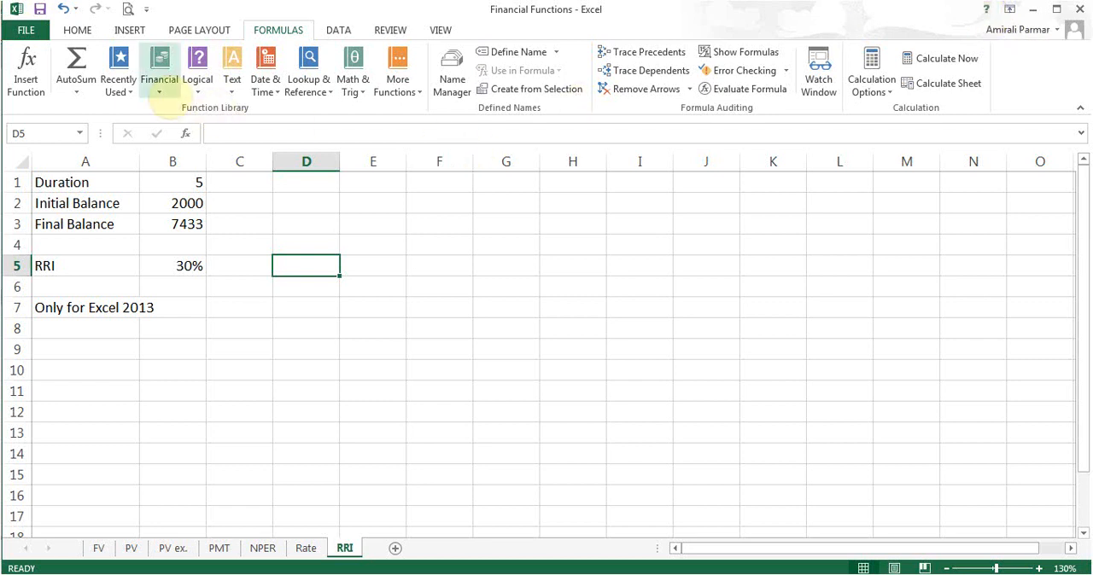
click(162, 95)
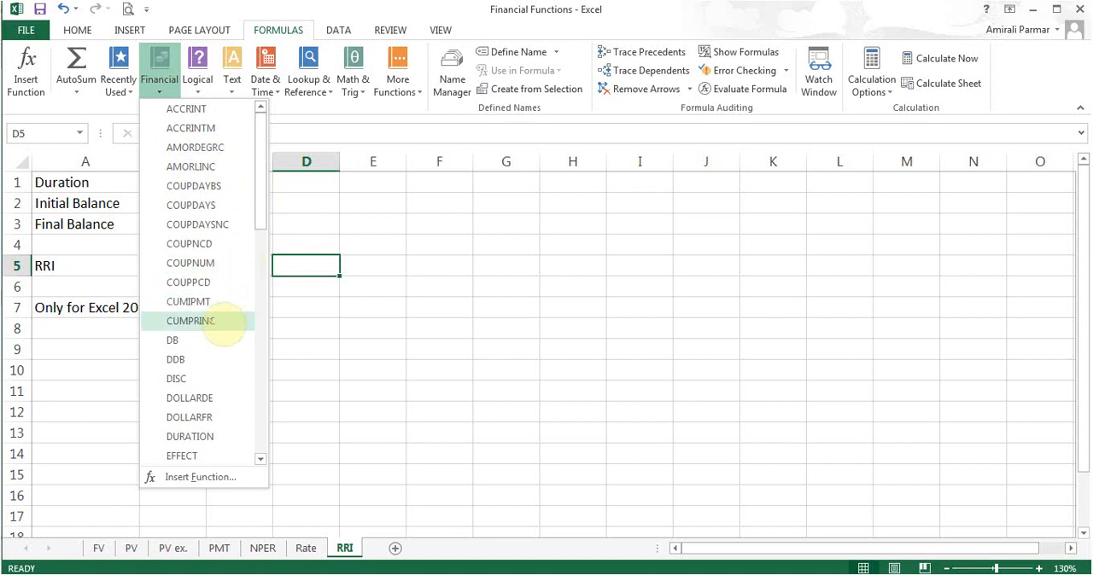
click(231, 321)
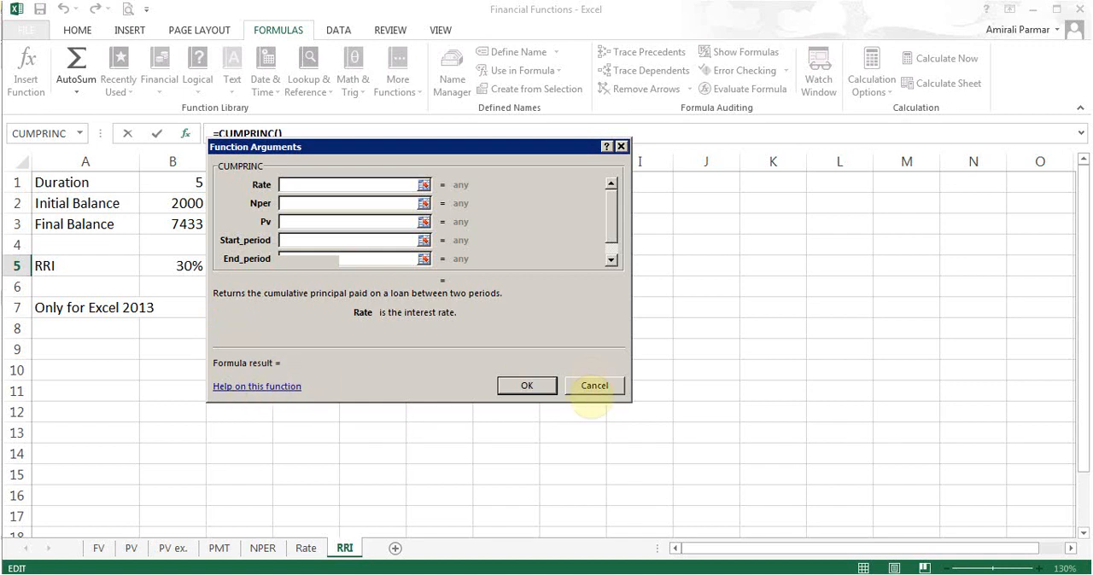
click(592, 387)
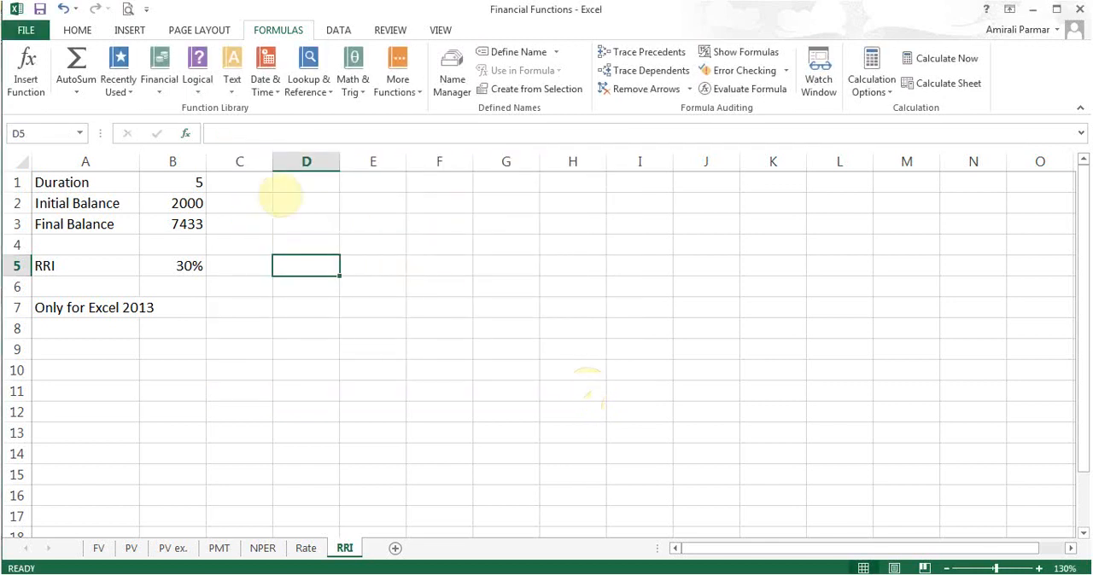
- Browse the remaining financial functions for D5 and read the description of SYD
click(159, 85)
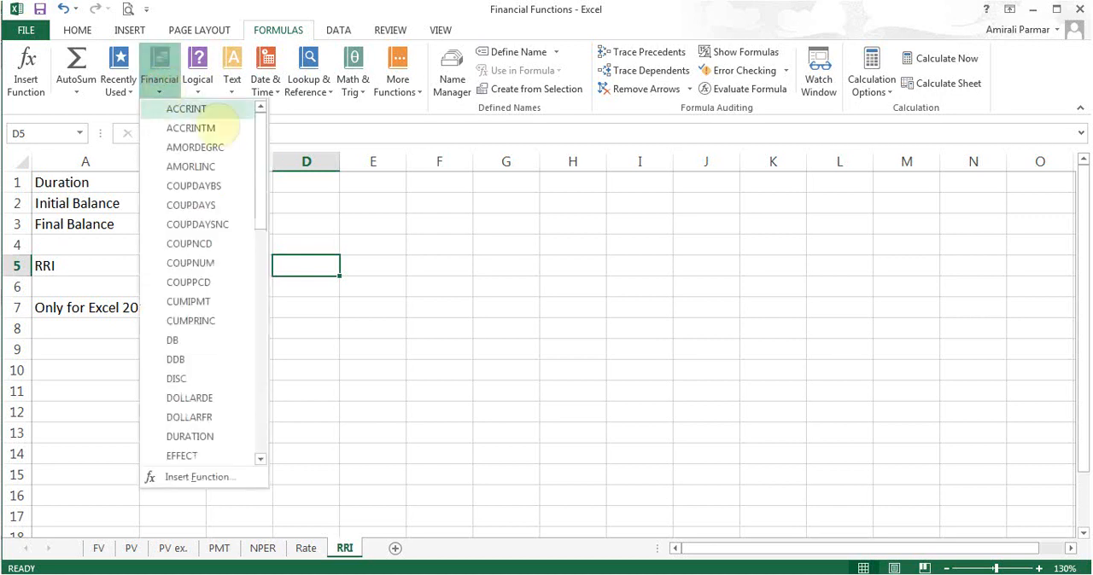
drag(265, 167, 267, 352)
mouse_move(193, 351)
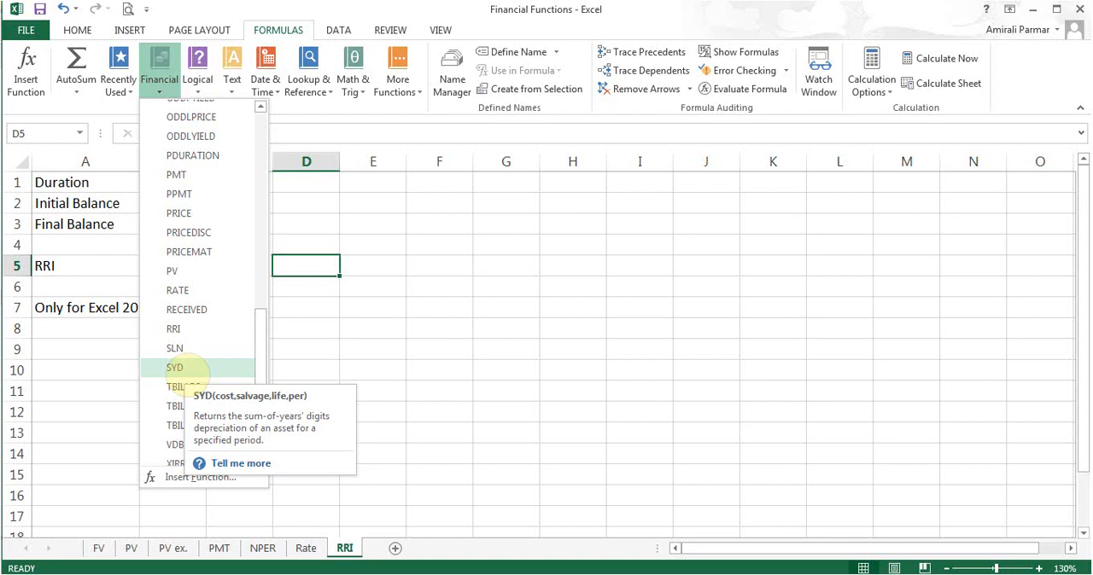
drag(259, 358, 257, 228)
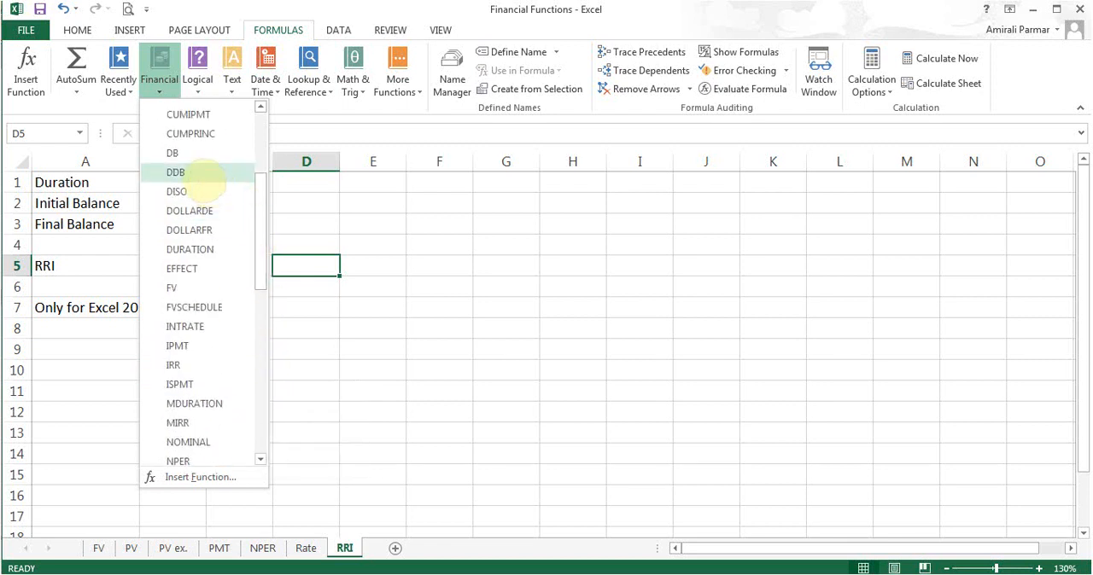